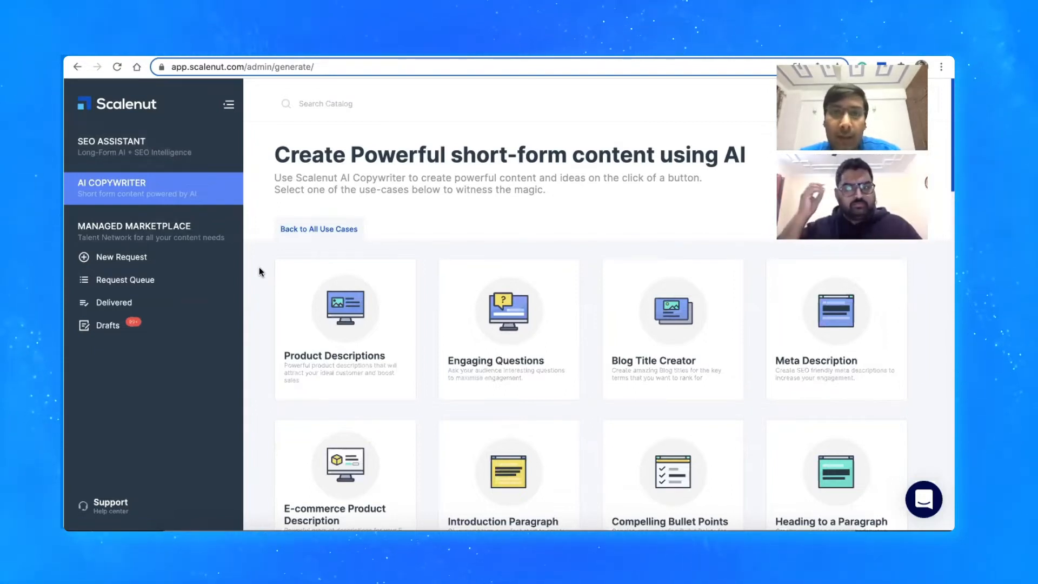
Look through the AI Copywriter use cases in the E-Commerce, Q&A and Copywriting categories
click(289, 231)
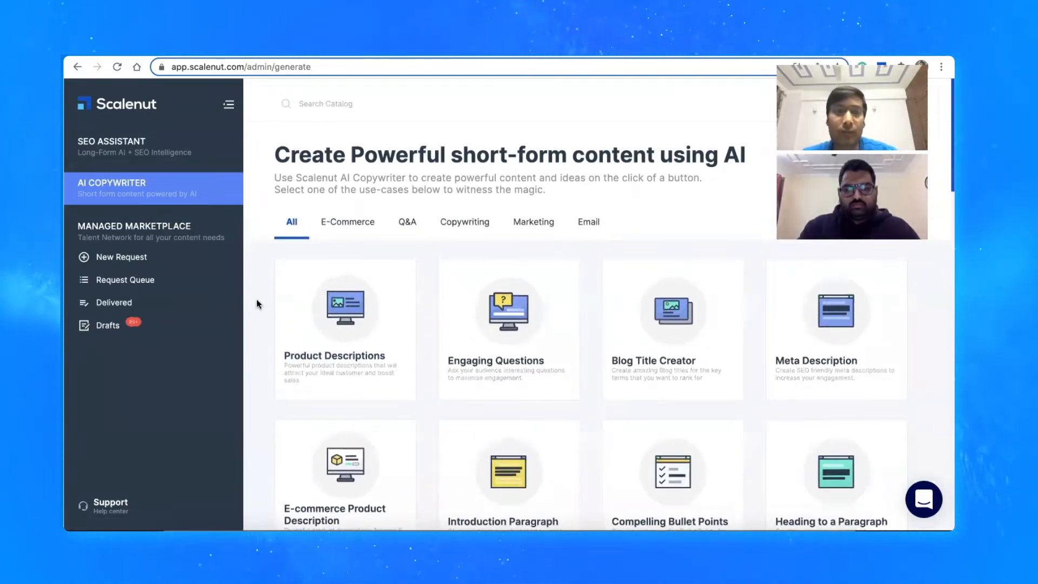
click(344, 232)
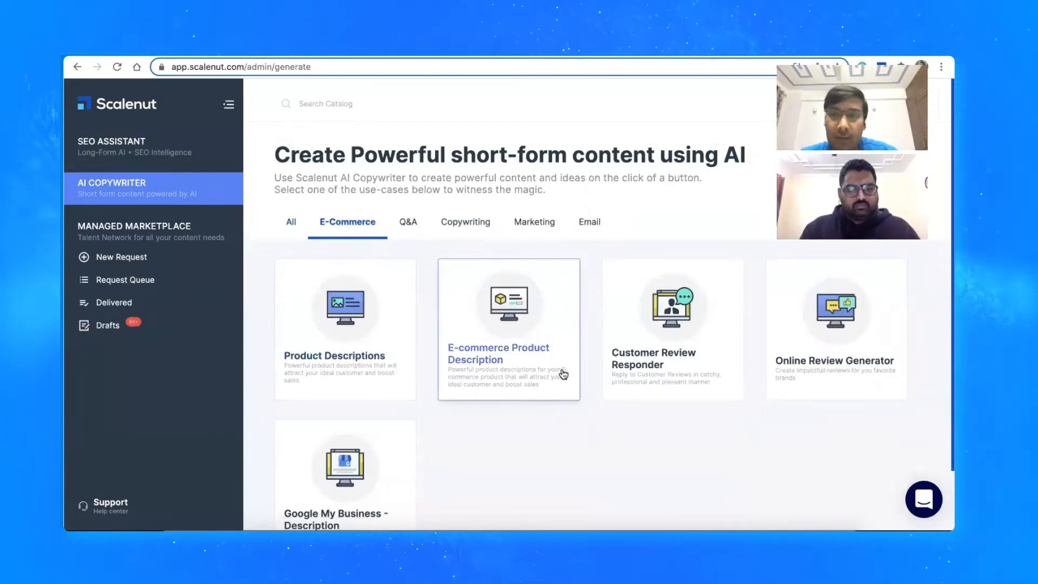
click(406, 219)
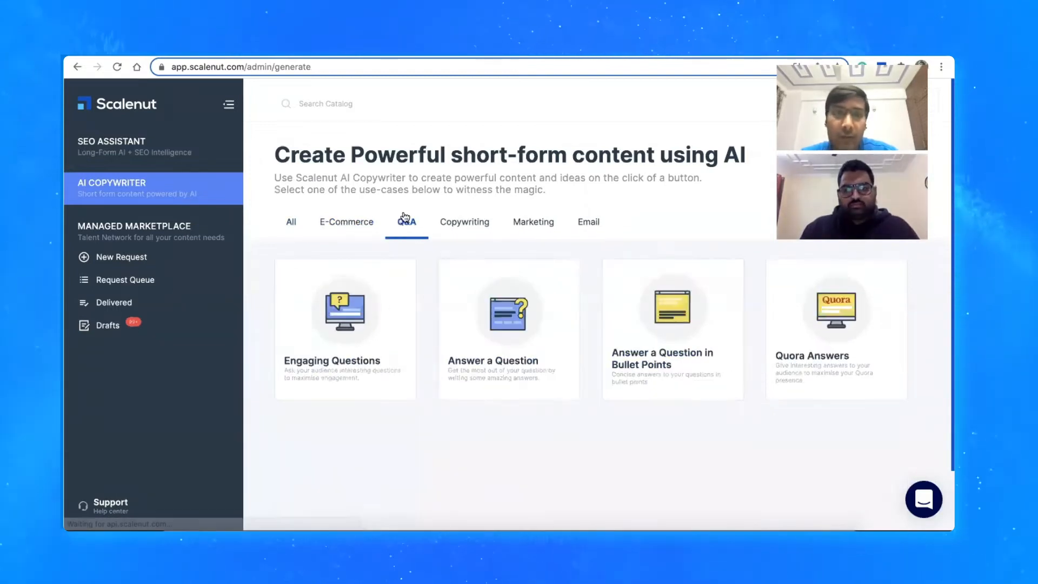
click(472, 222)
scroll(429, 384, down, 2)
scroll(428, 385, up, 1)
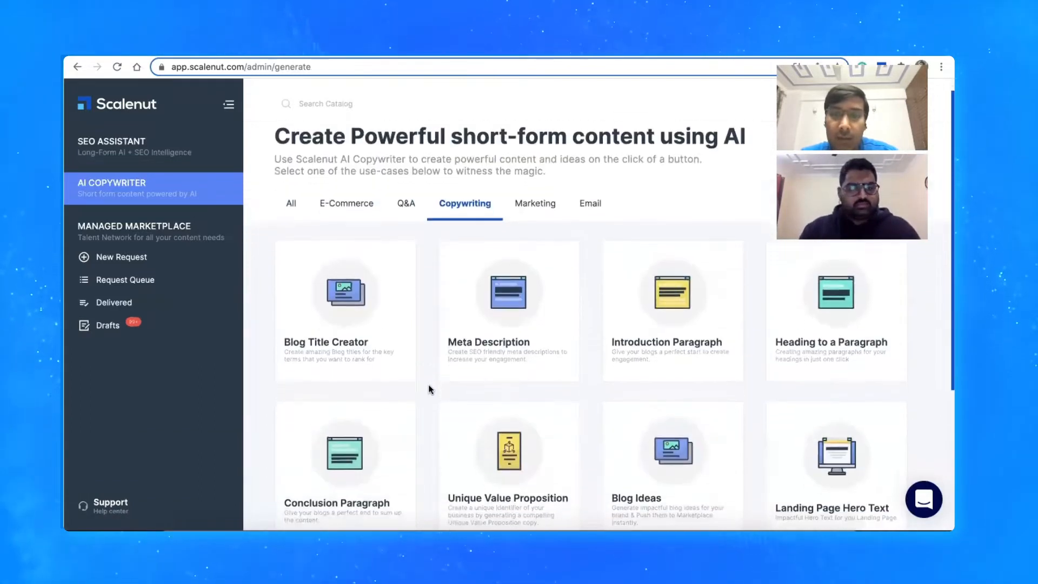
scroll(428, 385, down, 4)
scroll(428, 385, up, 5)
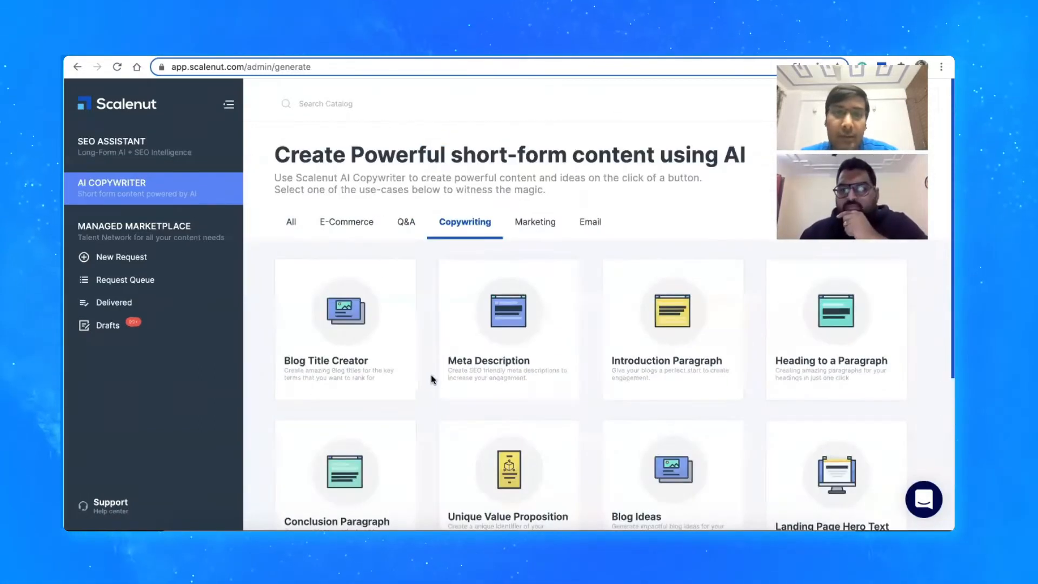
Look through the Marketing and Email use cases, and return to the full list of AI Copywriter use cases
click(534, 223)
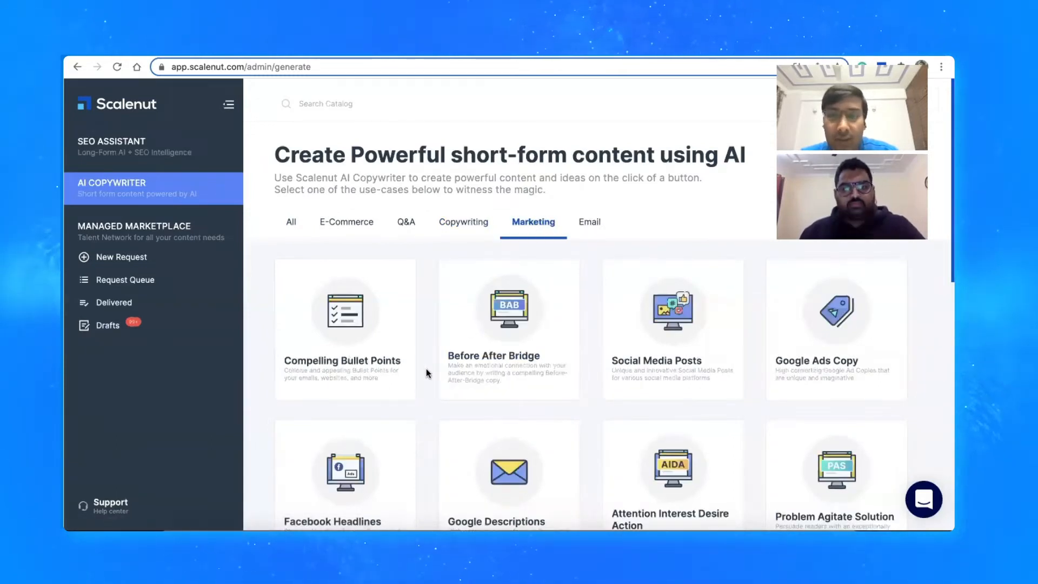
scroll(427, 373, down, 8)
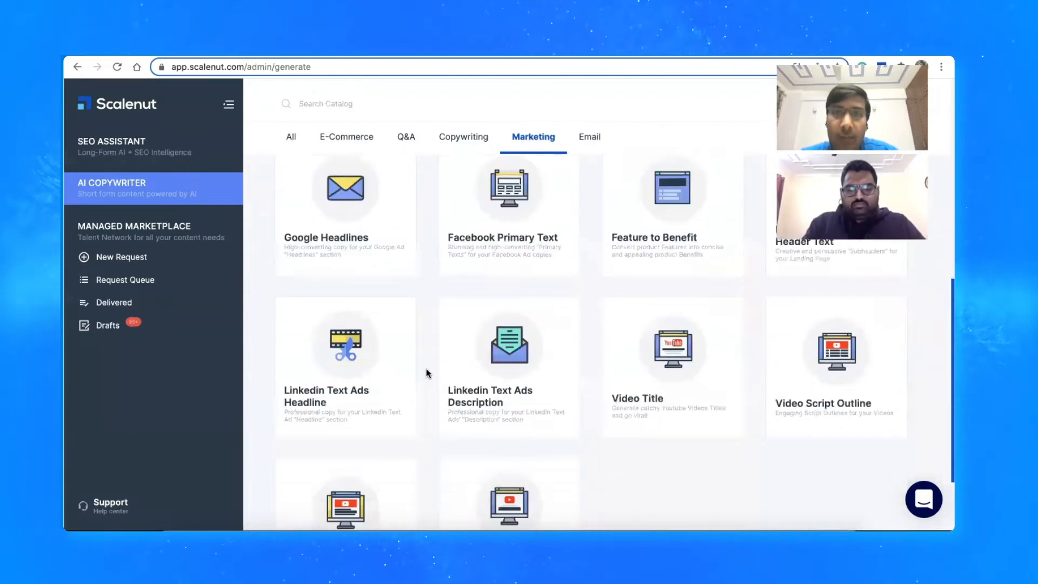
click(584, 138)
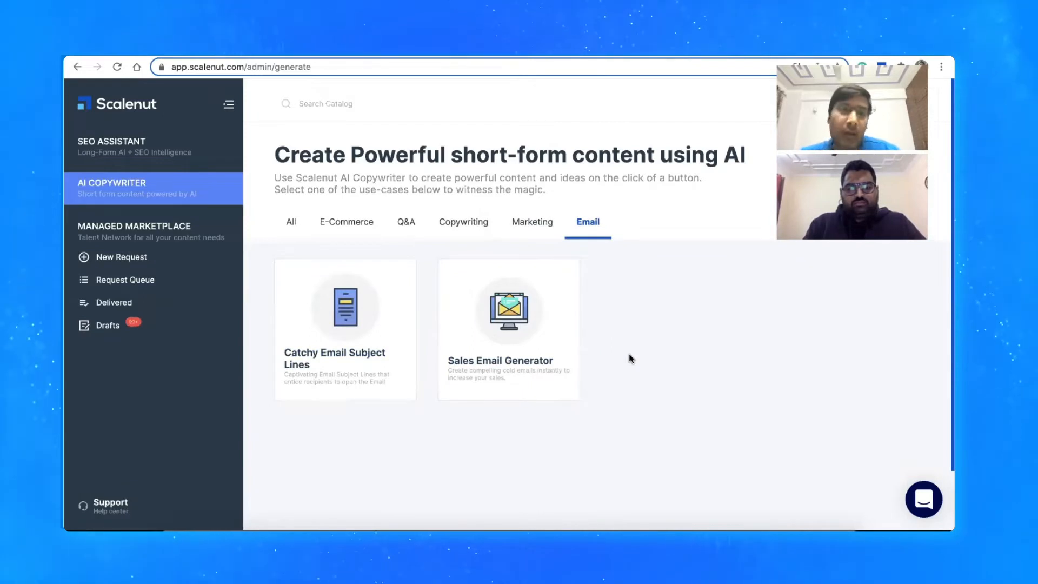
click(291, 222)
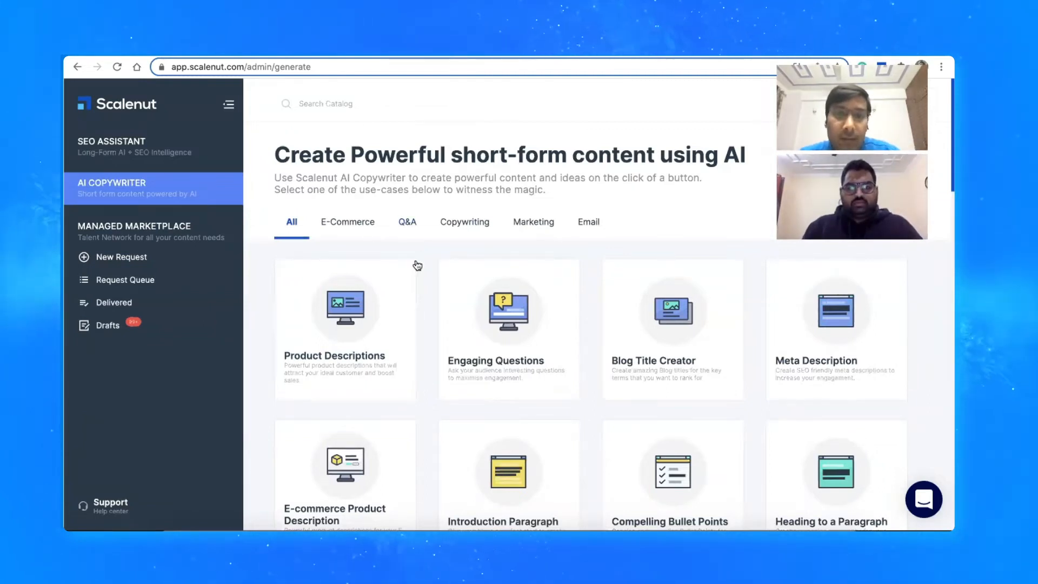
scroll(431, 307, down, 1)
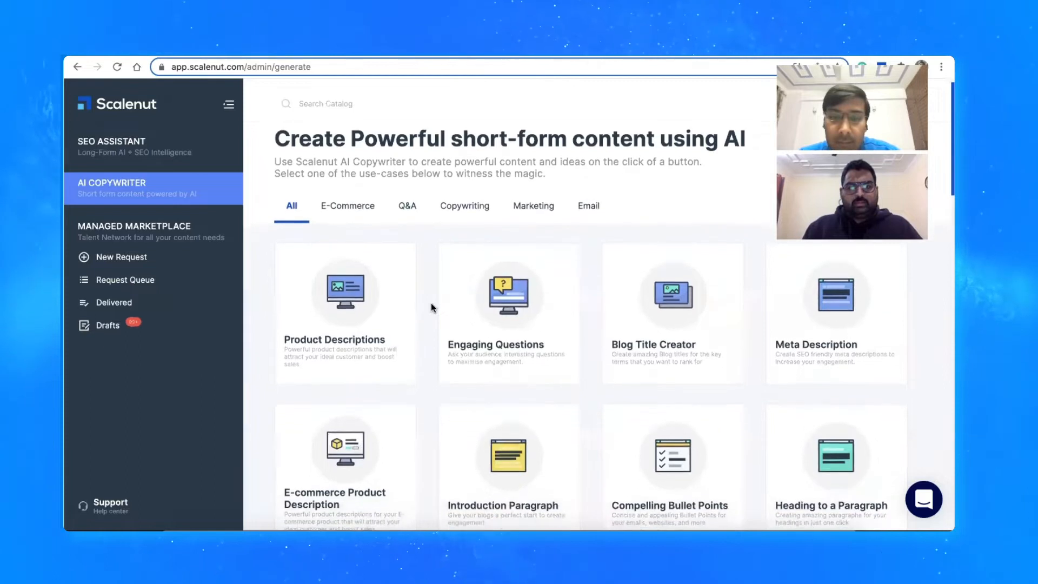
scroll(431, 308, up, 1)
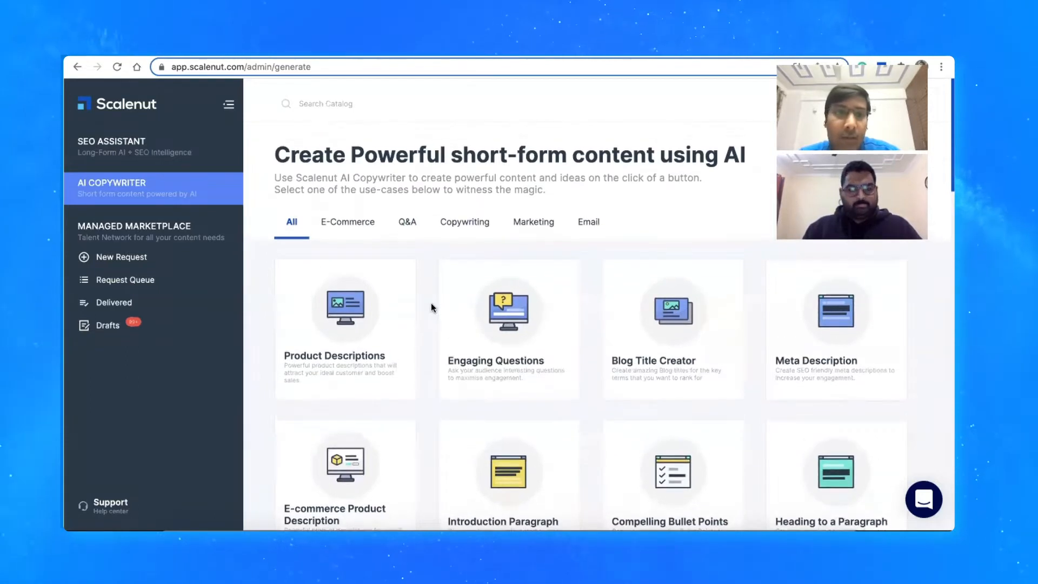
click(296, 224)
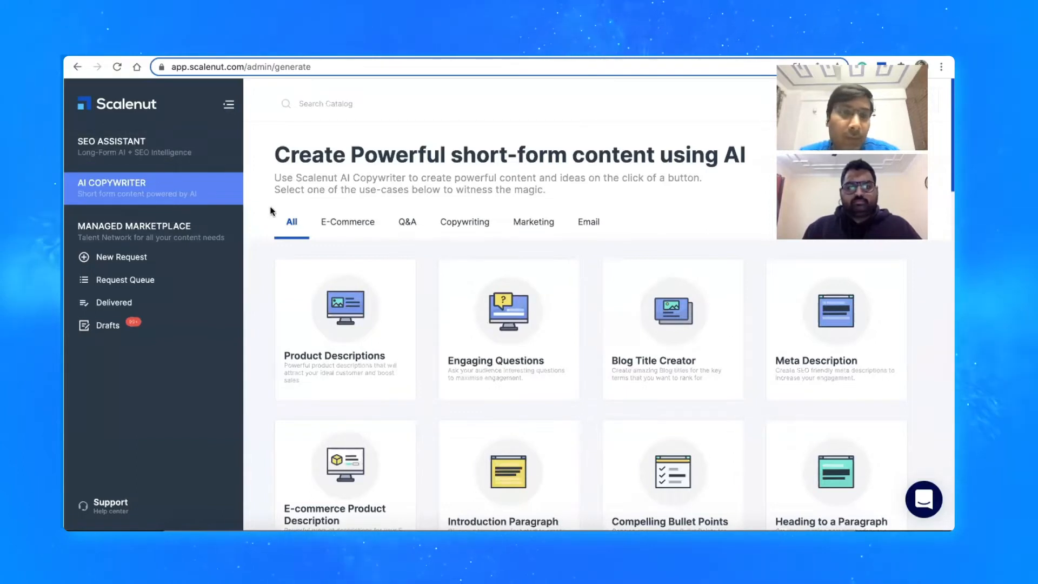
Go to the SEO Assistant and enter "Green Tea Benefits" as the primary keyword for a new report
click(160, 153)
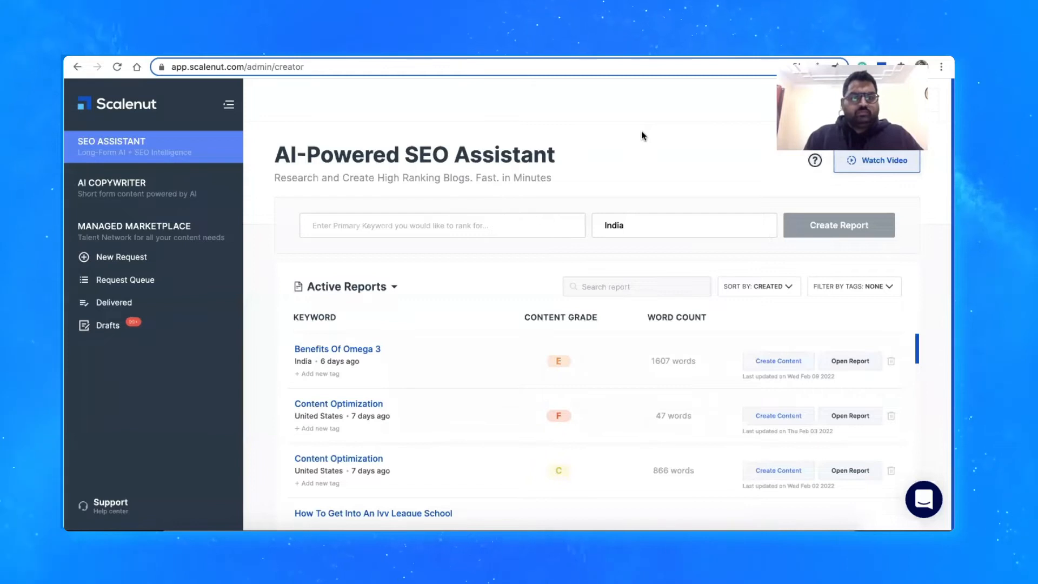
click(479, 223)
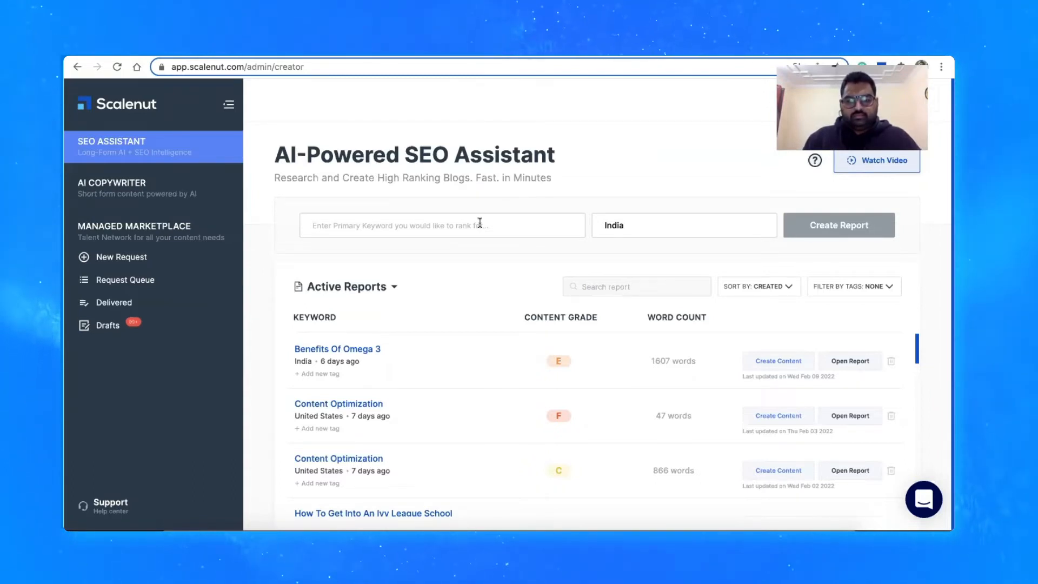
text(G)
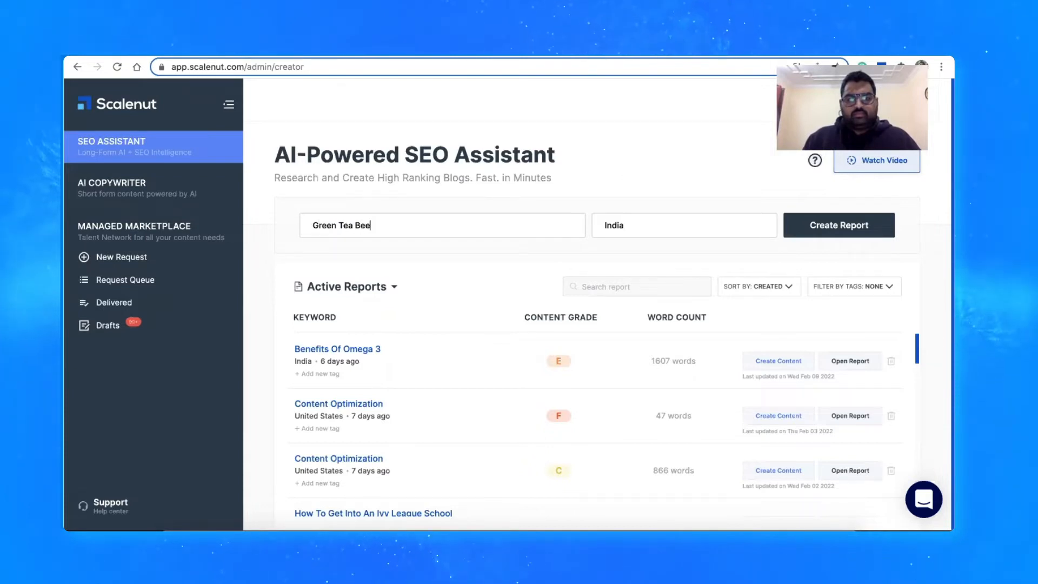
text(reen Tea Benefit)
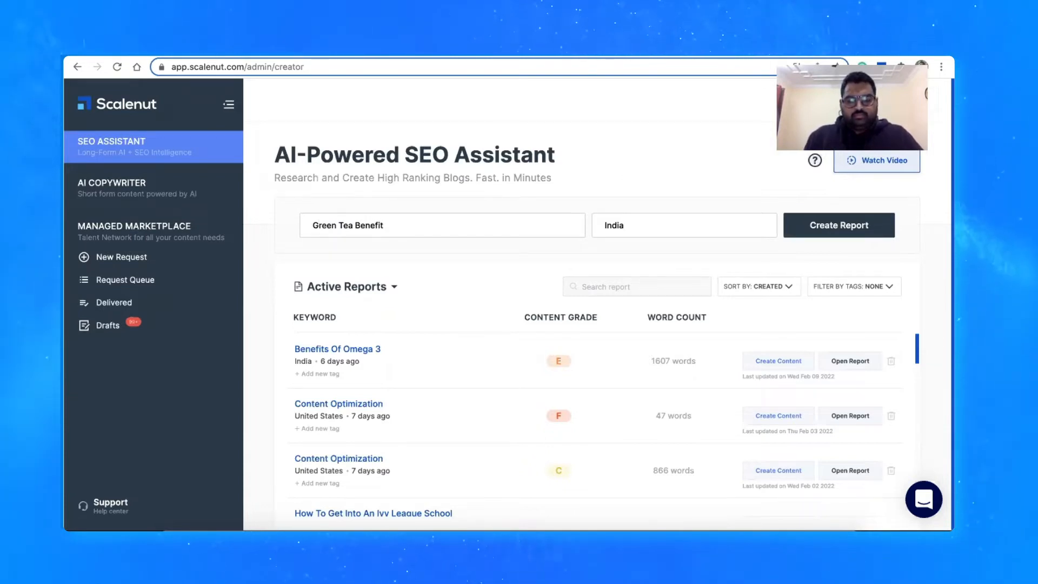
text(s)
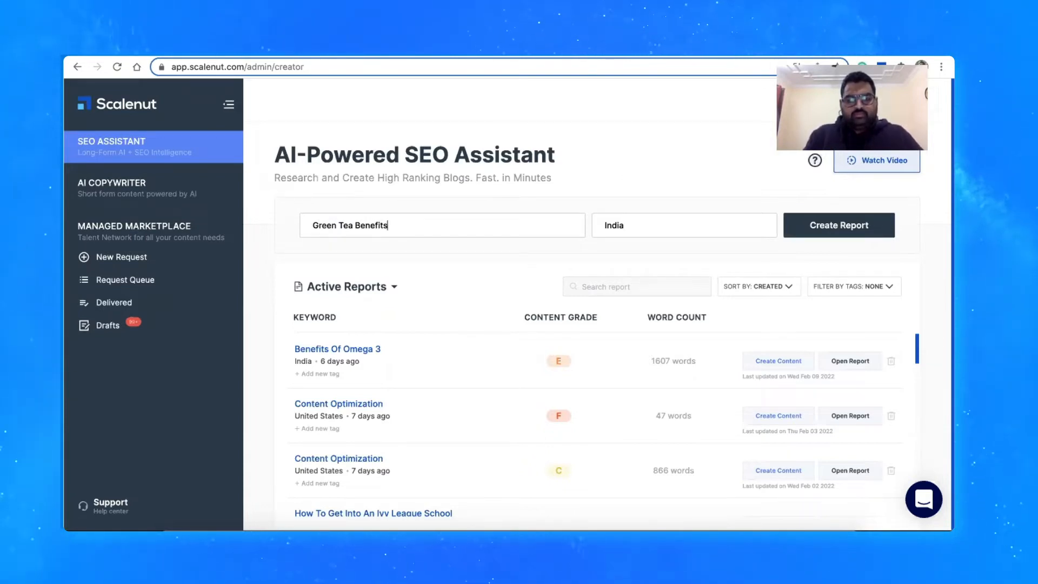
Set the report's target location to United States and create the report
click(707, 225)
key(BackSpace)
key(BackSpace)
key(BackSpace)
key(BackSpace)
key(BackSpace)
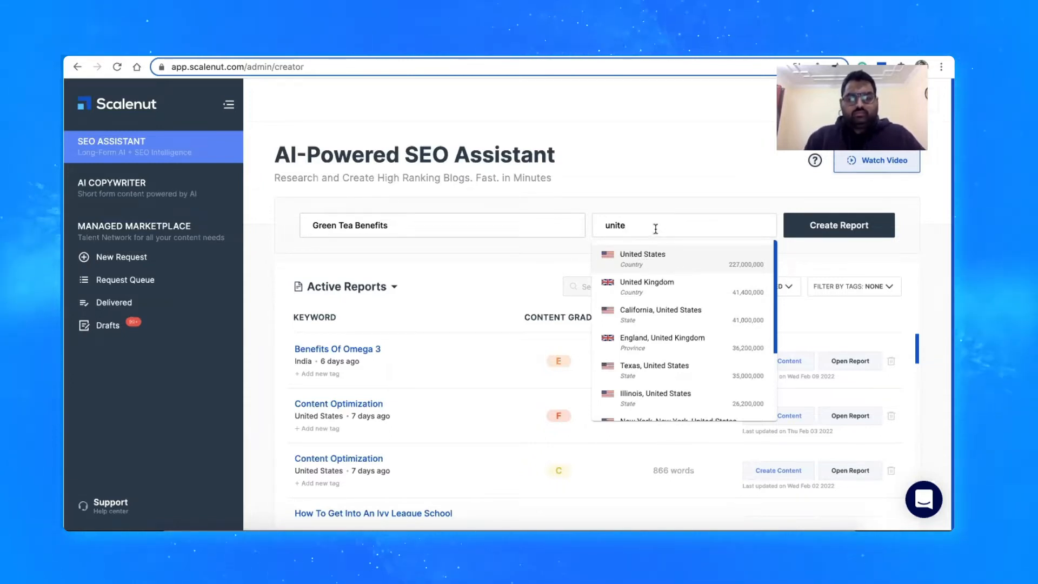
scroll(650, 276, down, 4)
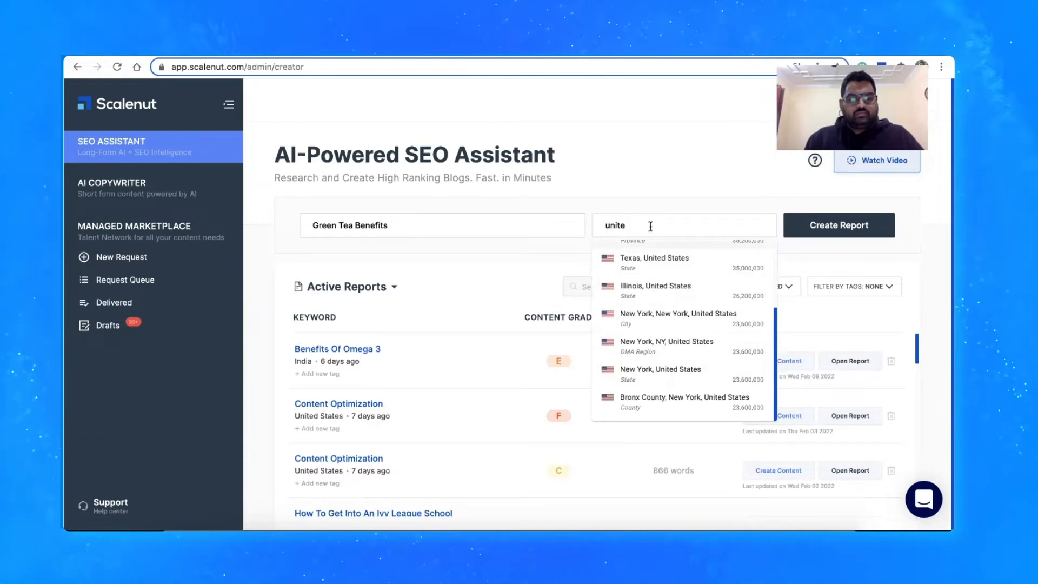
scroll(649, 270, up, 4)
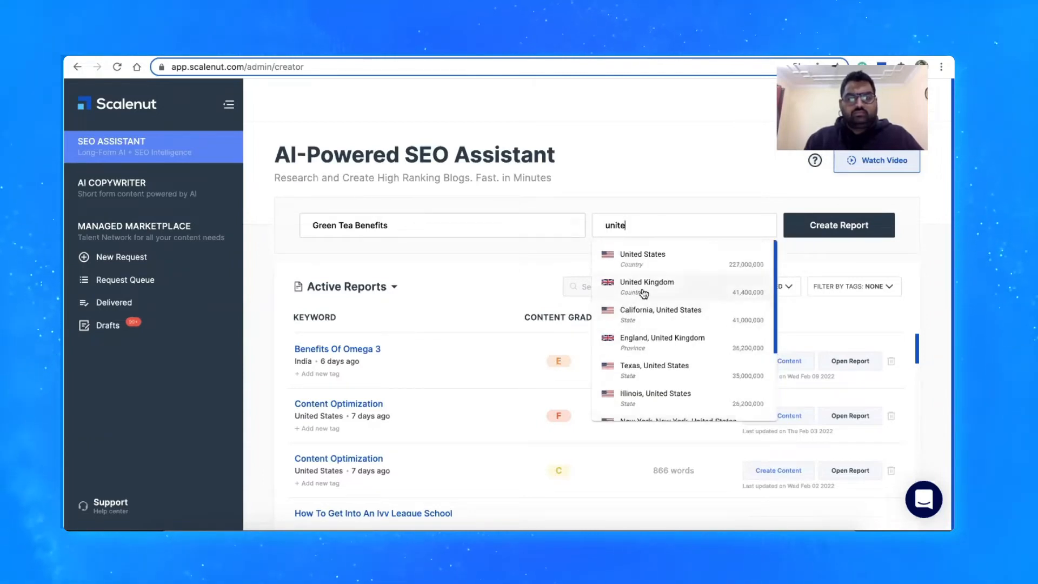
click(649, 270)
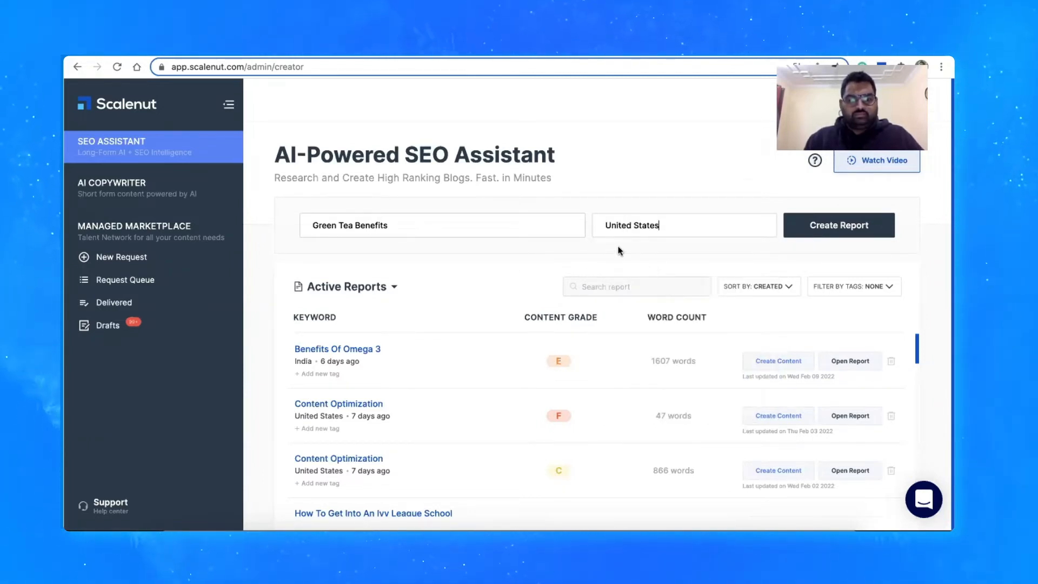
click(840, 231)
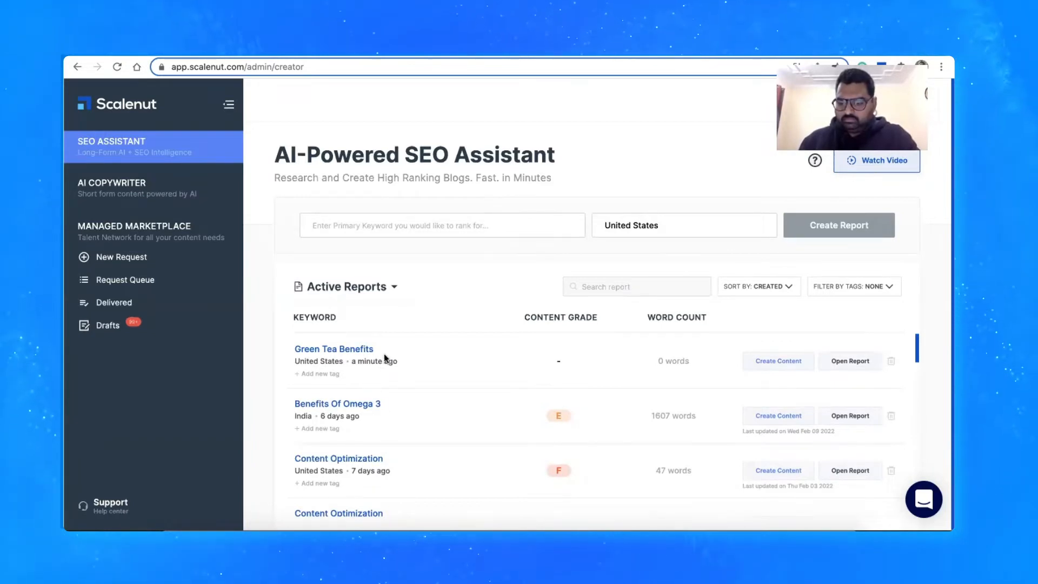
Open the Green Tea Benefits report from the active reports
drag(388, 356, 291, 350)
click(260, 349)
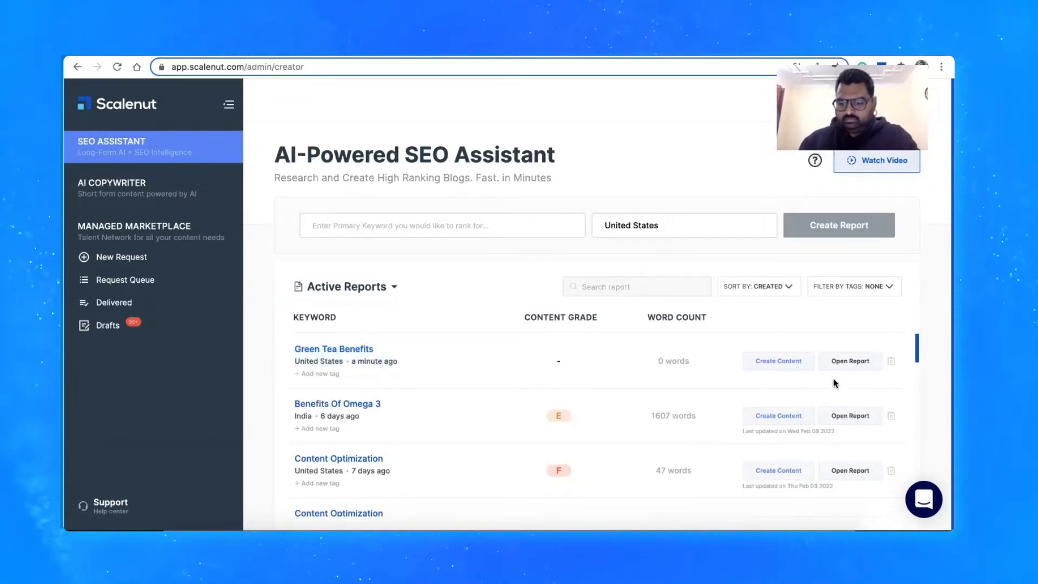
click(844, 362)
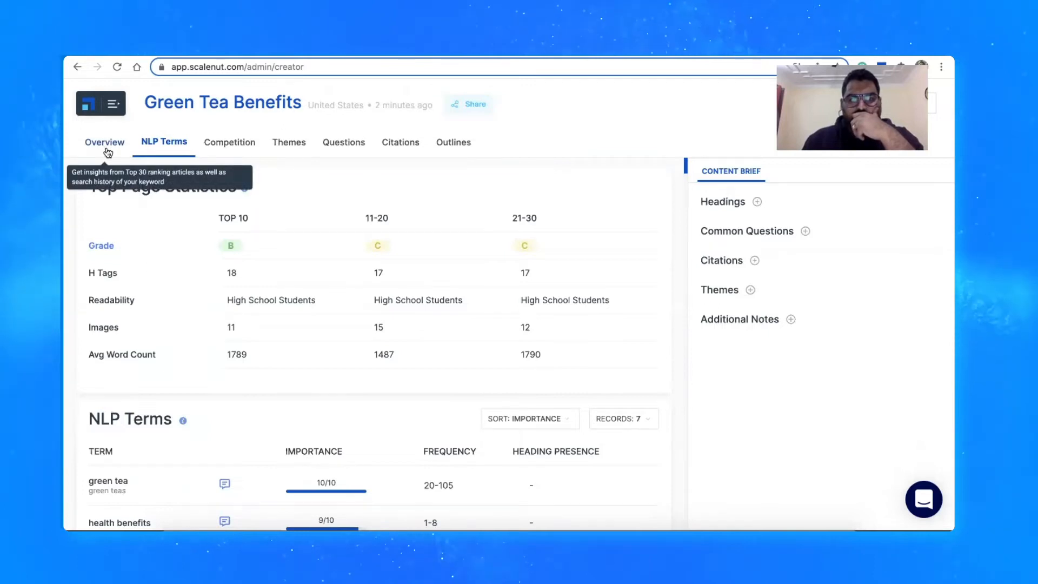
Look through the report's competition, themes, questions, citations and outlines sections, and return to the overview
scroll(107, 152, down, 1)
scroll(174, 223, up, 1)
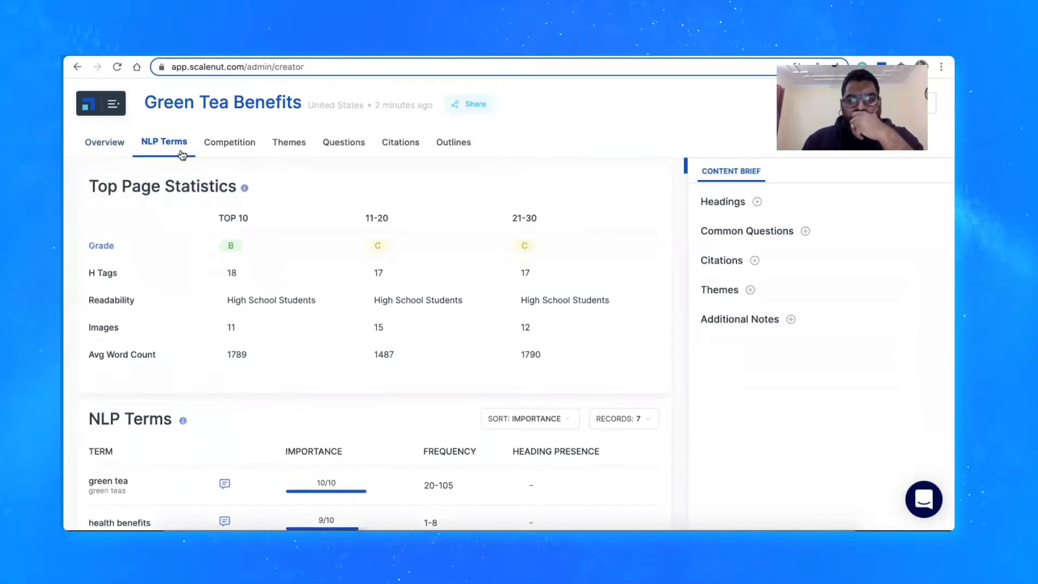
click(229, 143)
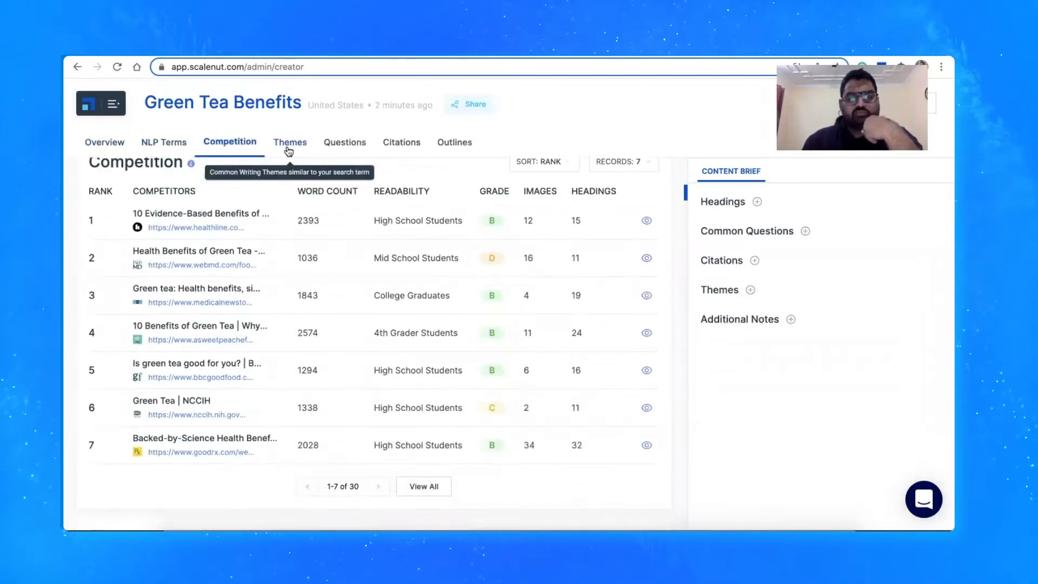
click(288, 143)
click(344, 143)
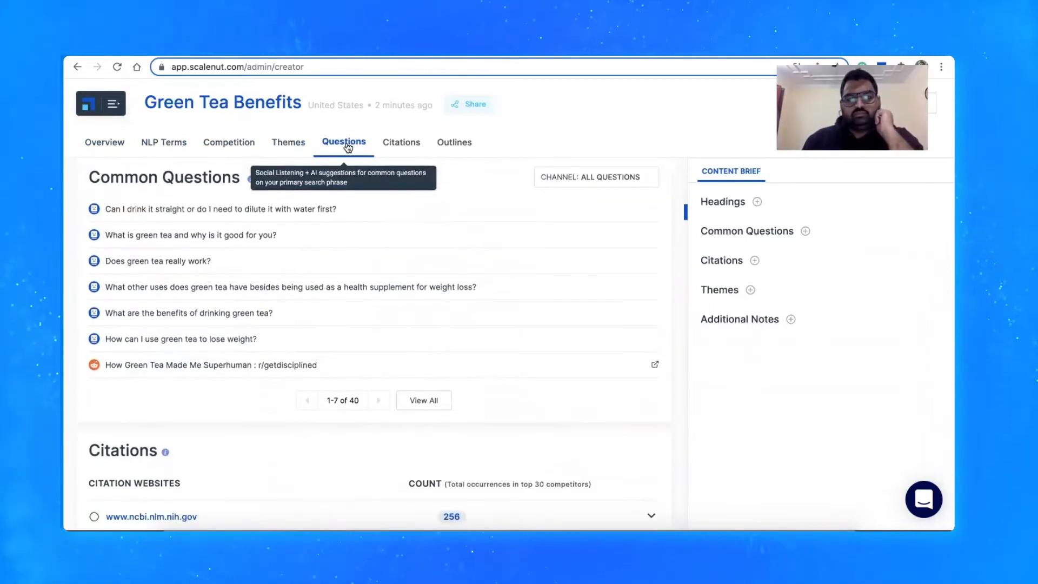
click(402, 144)
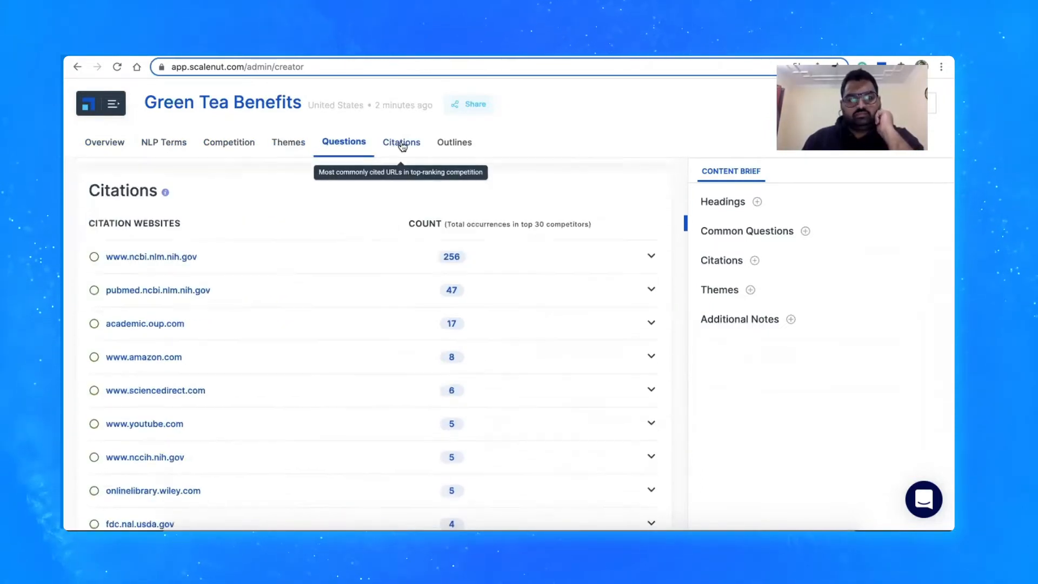
click(454, 143)
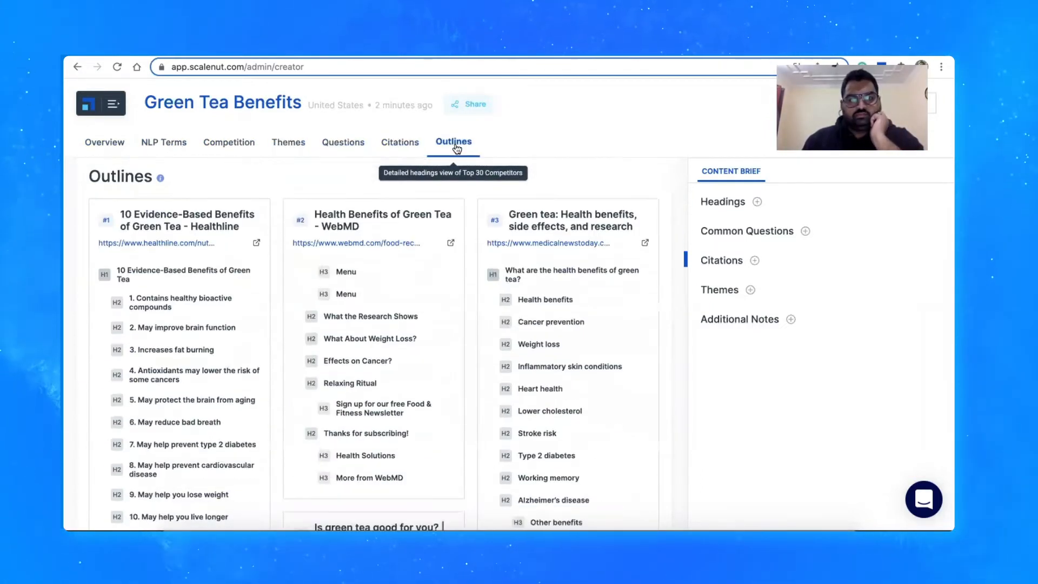
click(105, 145)
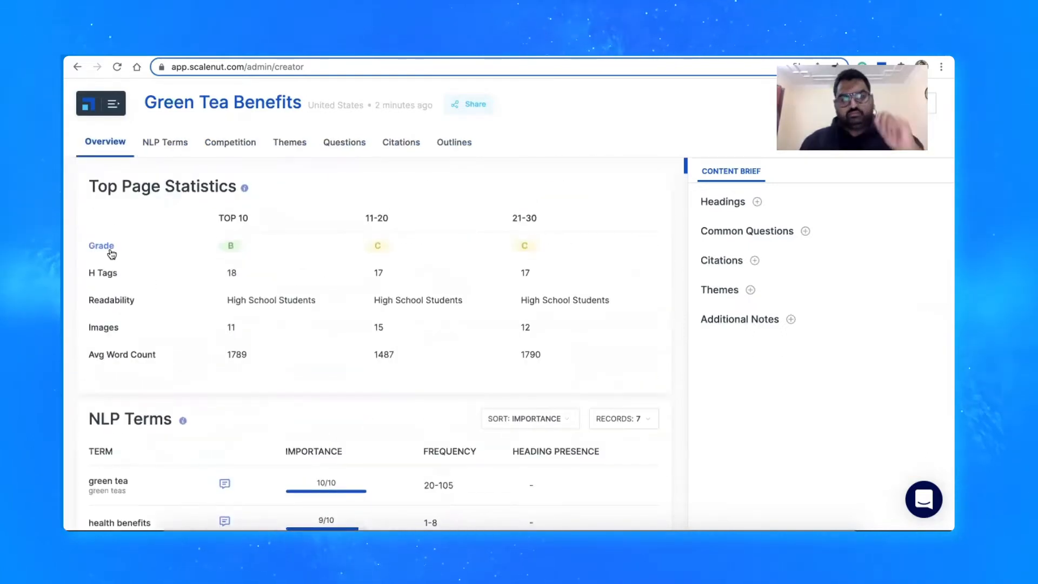
Examine the Top Page Statistics, comparing the grades of the three ranking groups and the H Tags row
drag(227, 186, 234, 187)
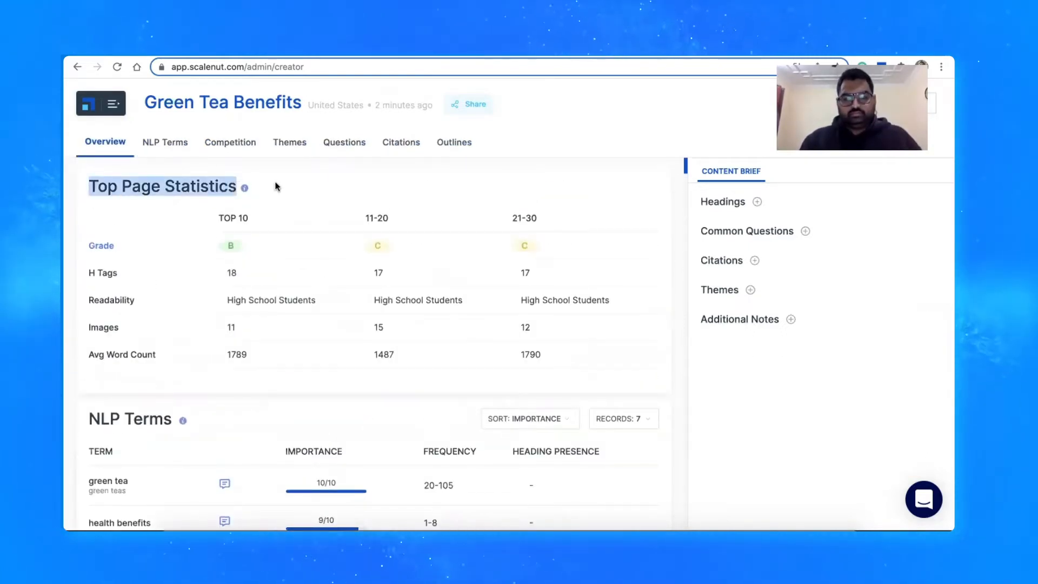
click(275, 187)
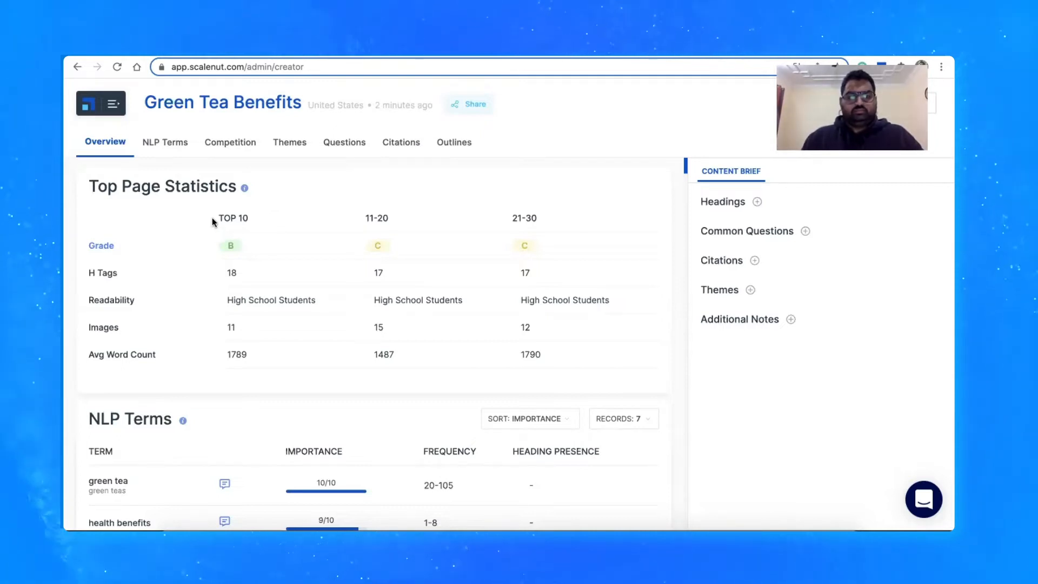
drag(213, 217, 247, 216)
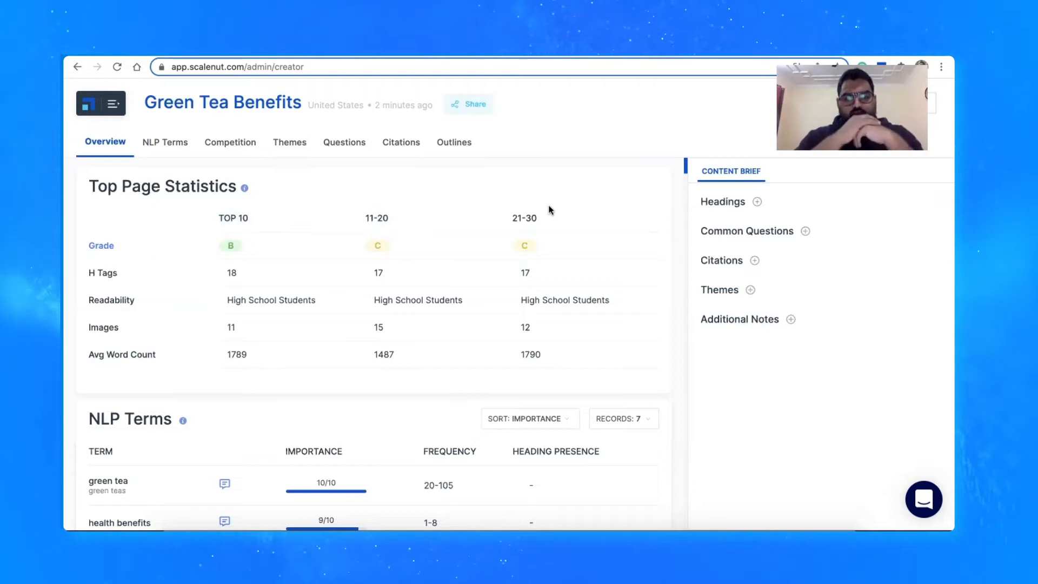
mouse_move(231, 247)
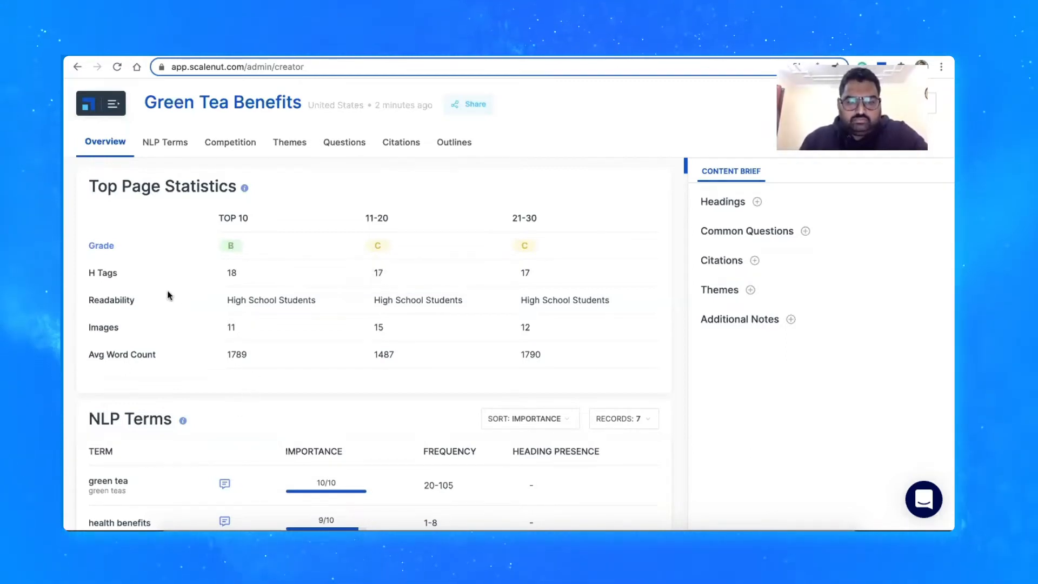
drag(145, 281, 91, 275)
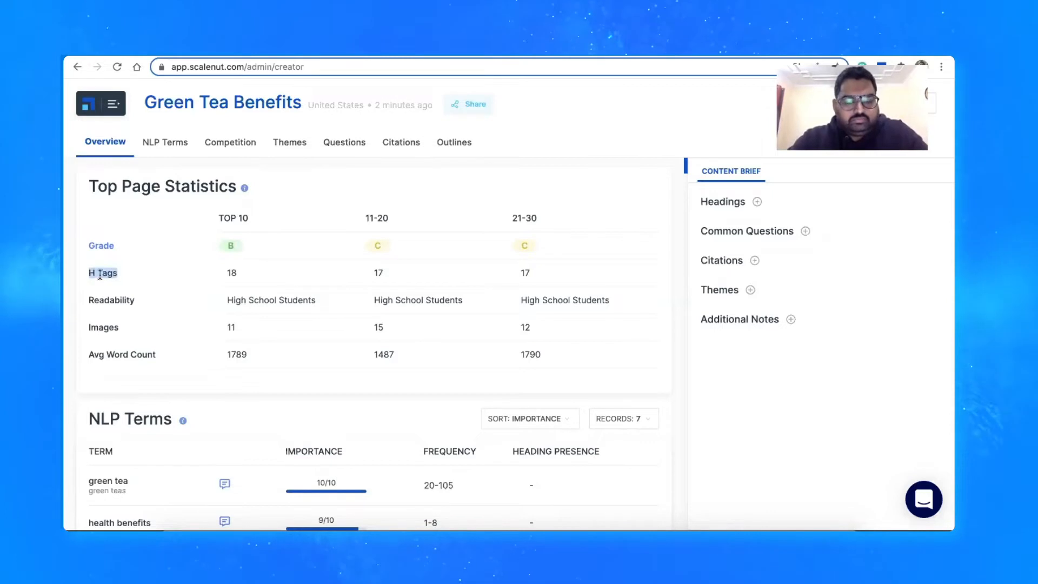
Examine the Readability, Images and Avg Word Count rows of the Top Page Statistics
click(120, 274)
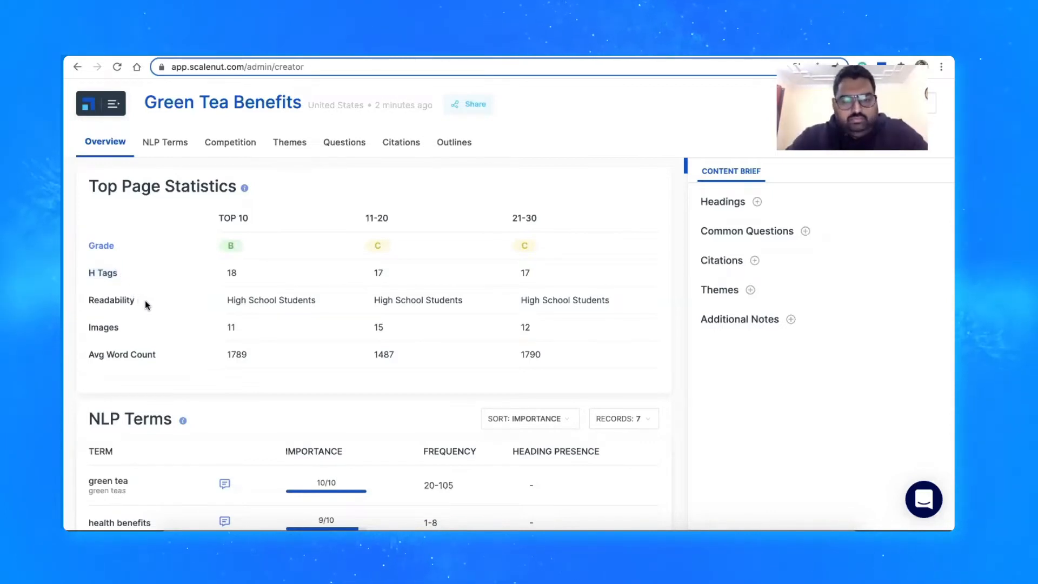
drag(145, 300, 90, 300)
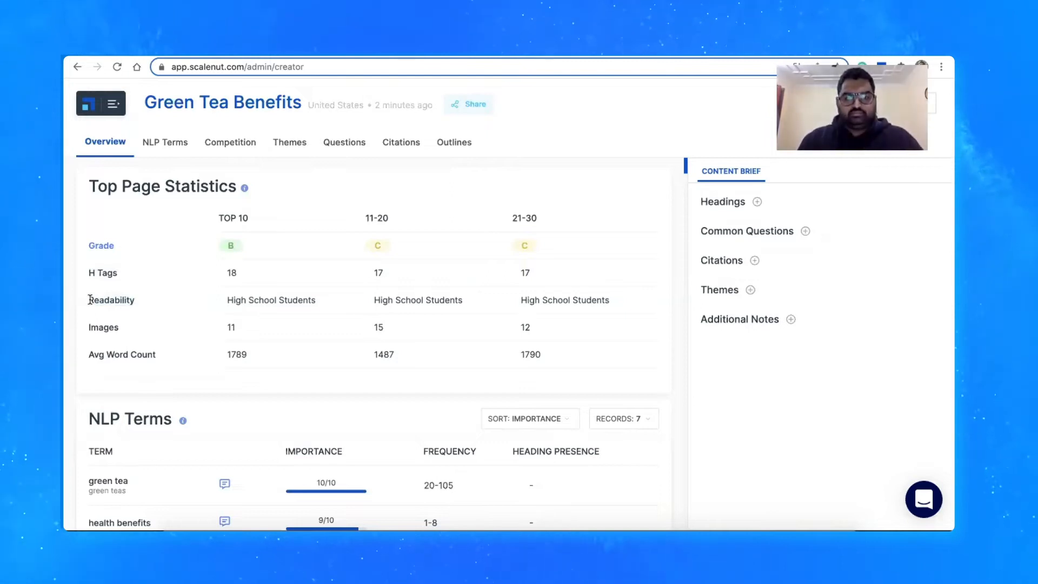
drag(120, 328, 88, 330)
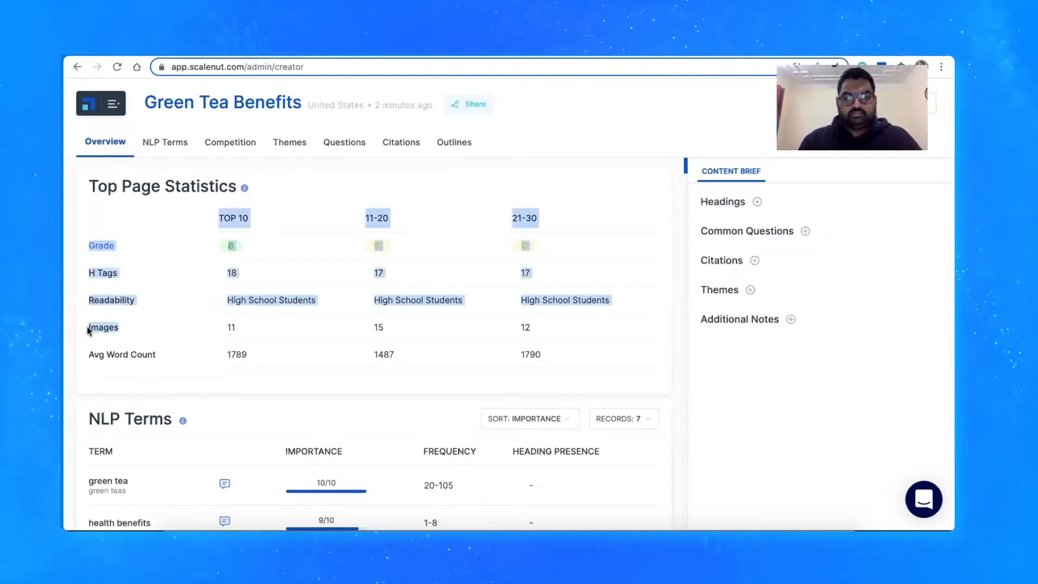
drag(155, 365, 119, 370)
click(119, 371)
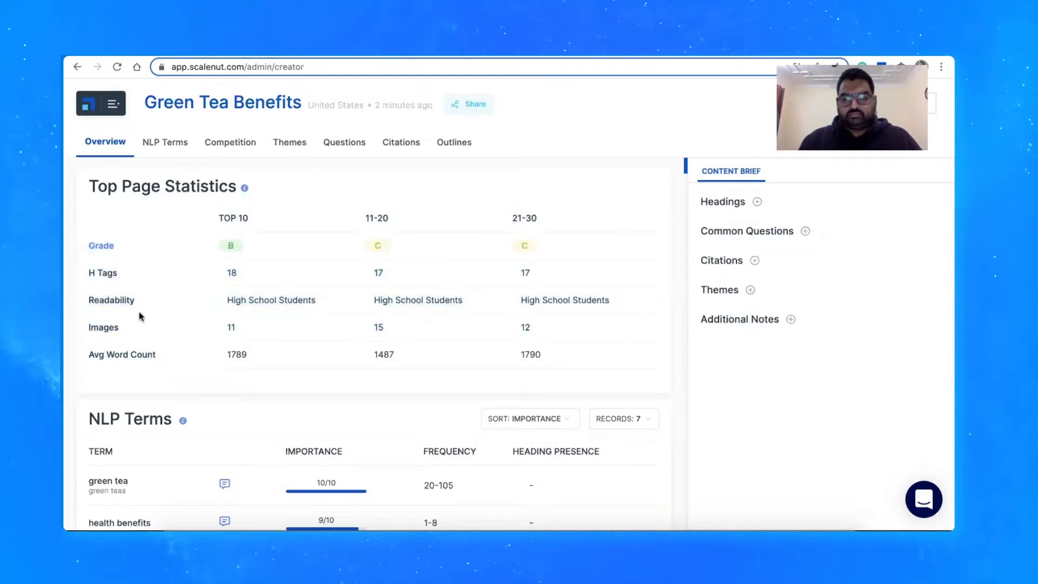
Open the full NLP Terms list and review each term's importance, frequency and heading presence
scroll(139, 313, down, 4)
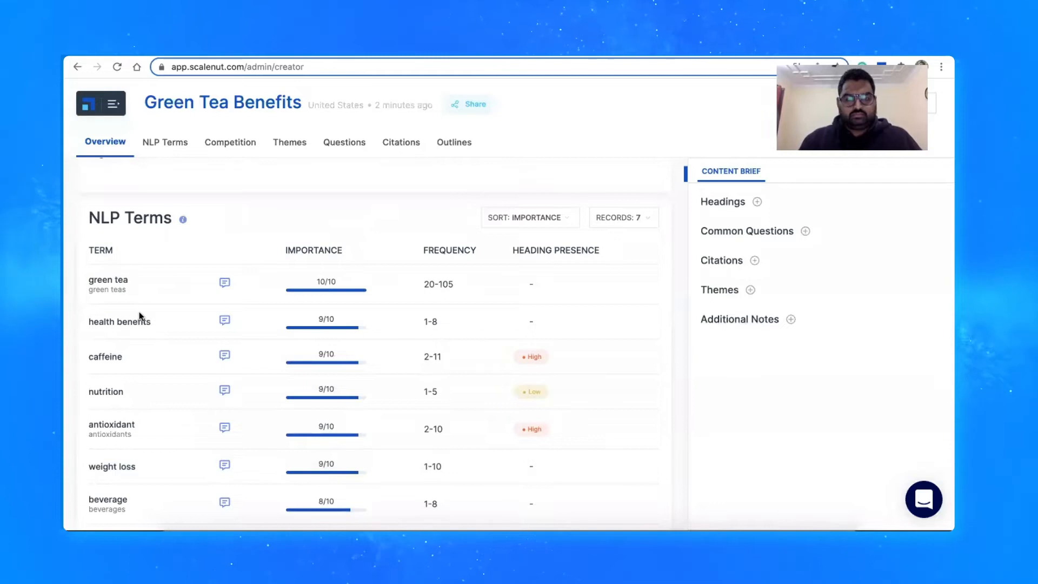
mouse_move(183, 222)
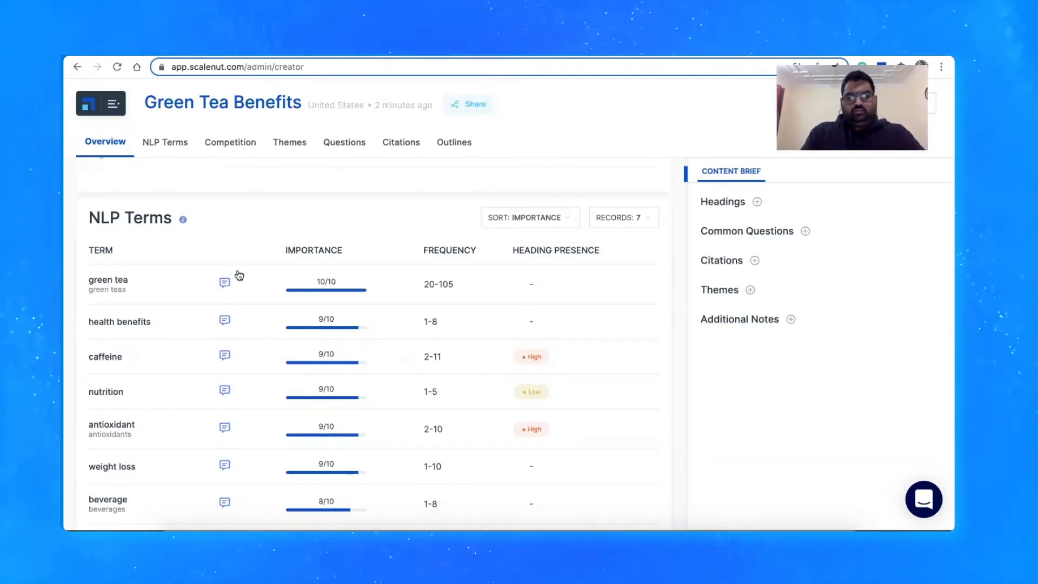
scroll(252, 280, down, 2)
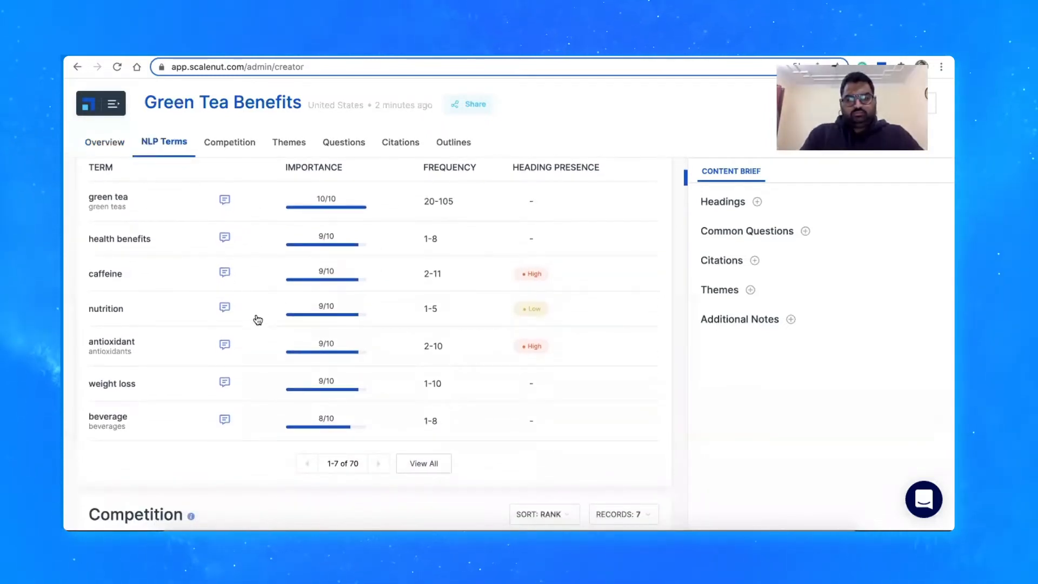
click(434, 466)
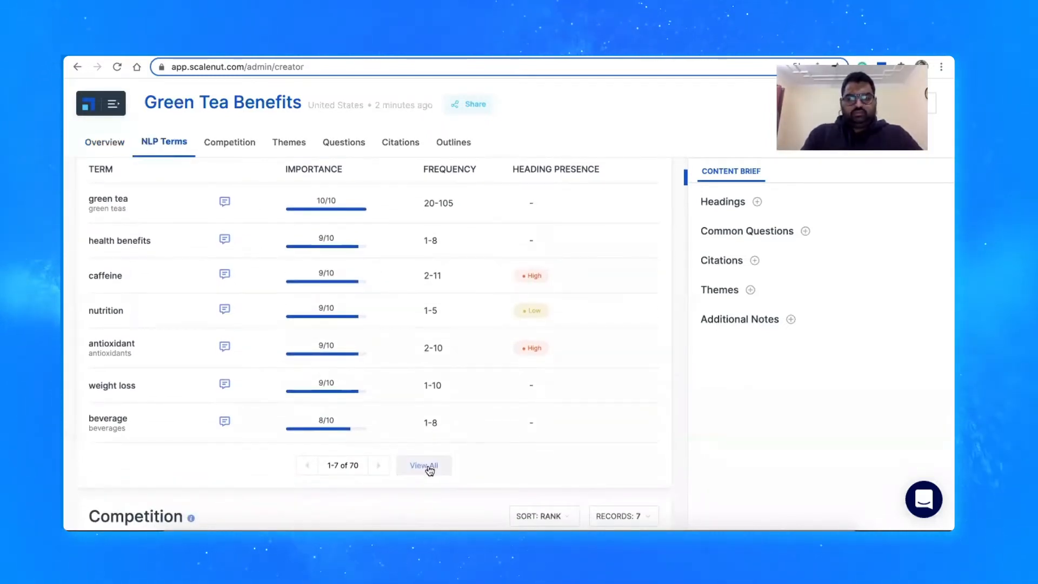
scroll(404, 298, down, 5)
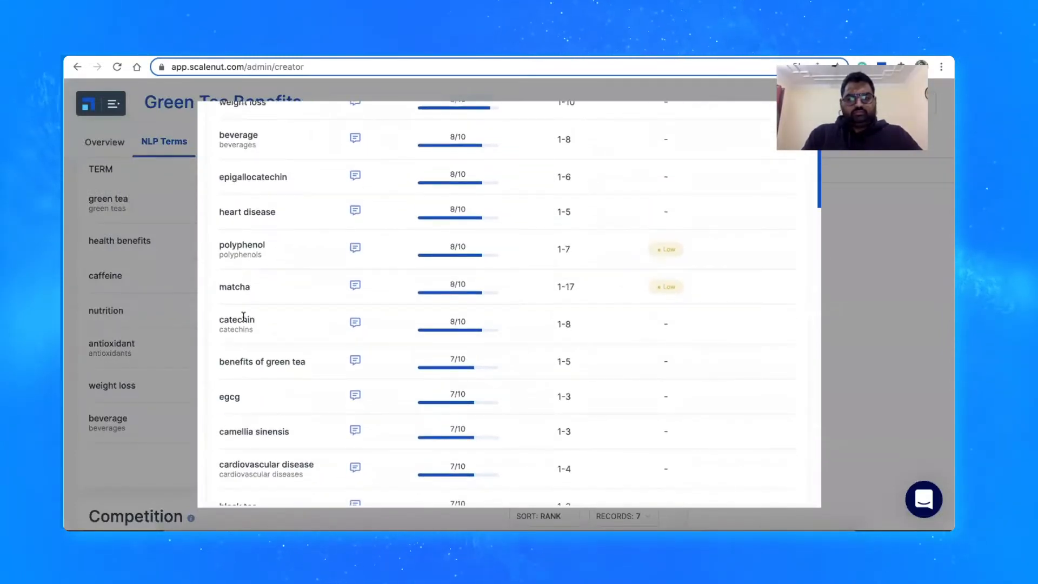
scroll(235, 398, down, 3)
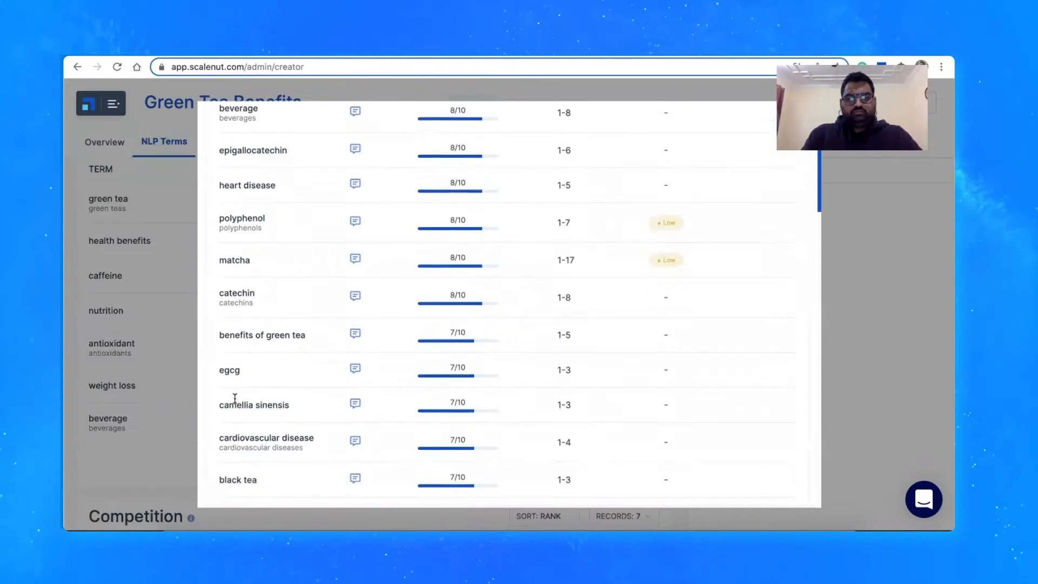
scroll(234, 403, down, 3)
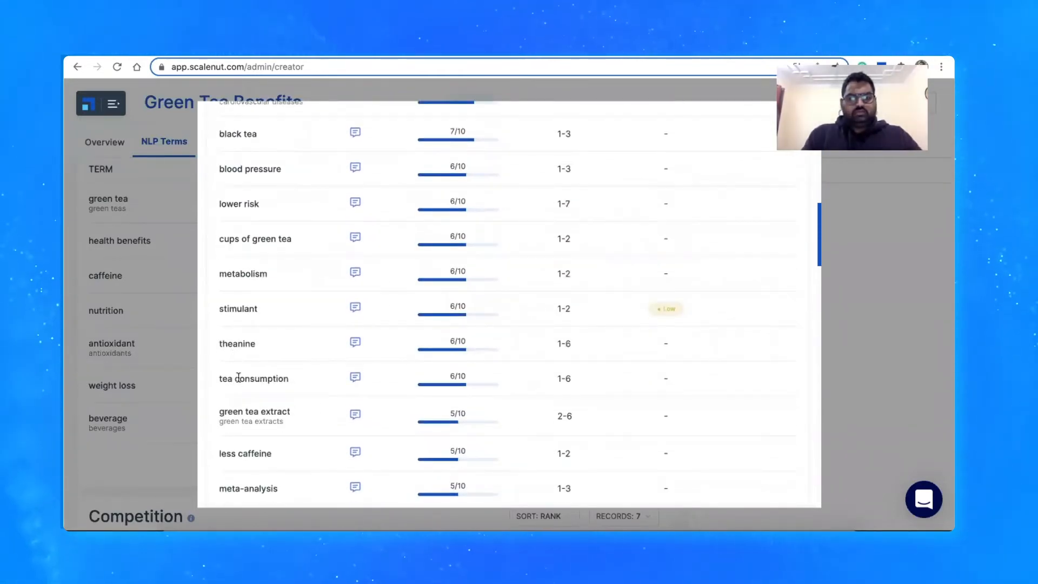
scroll(250, 399, up, 7)
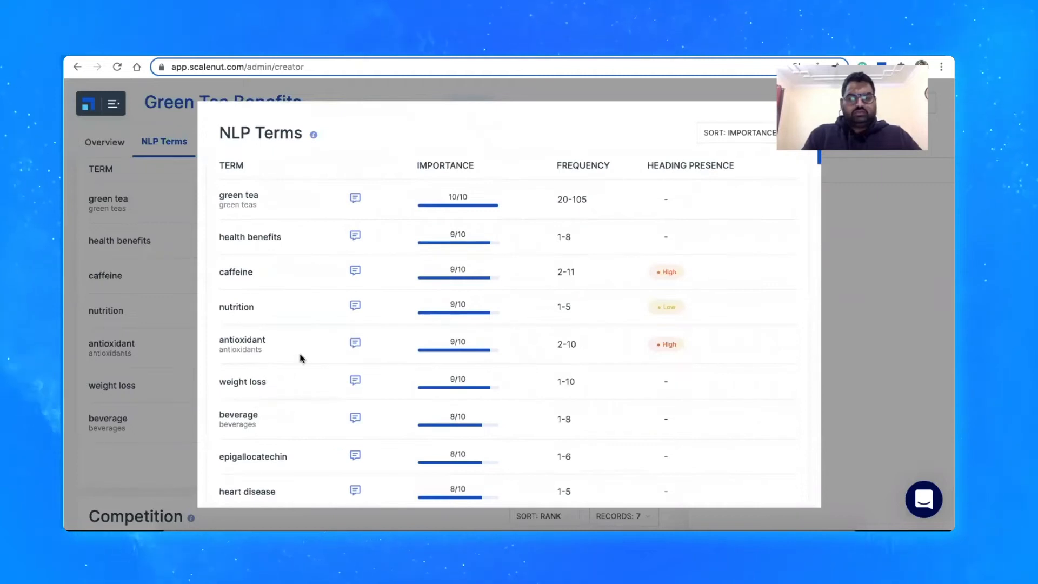
scroll(300, 354, down, 3)
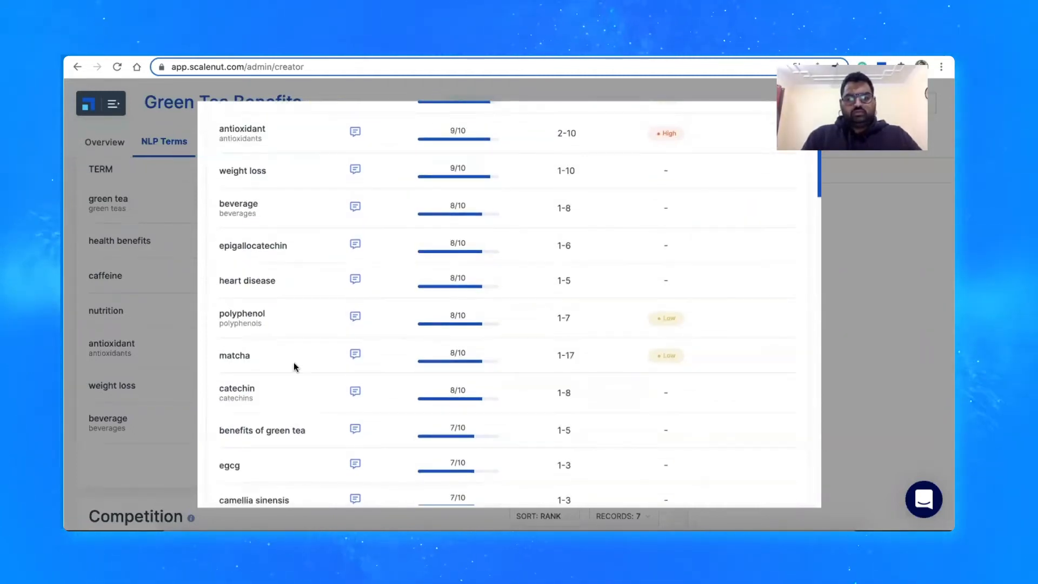
Read through the main-content usage examples for the term catechin and close them
click(355, 392)
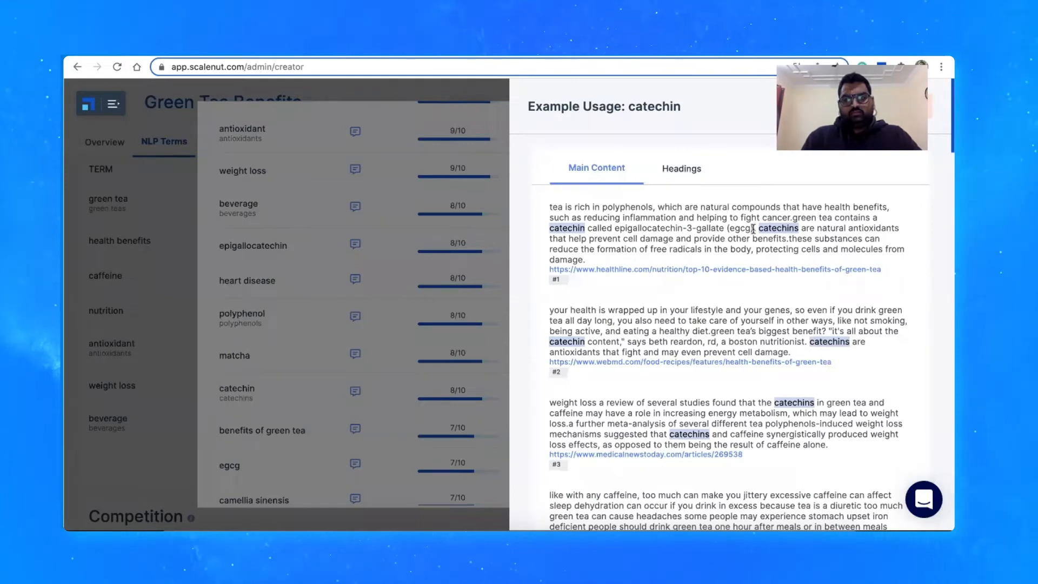
scroll(575, 368, down, 4)
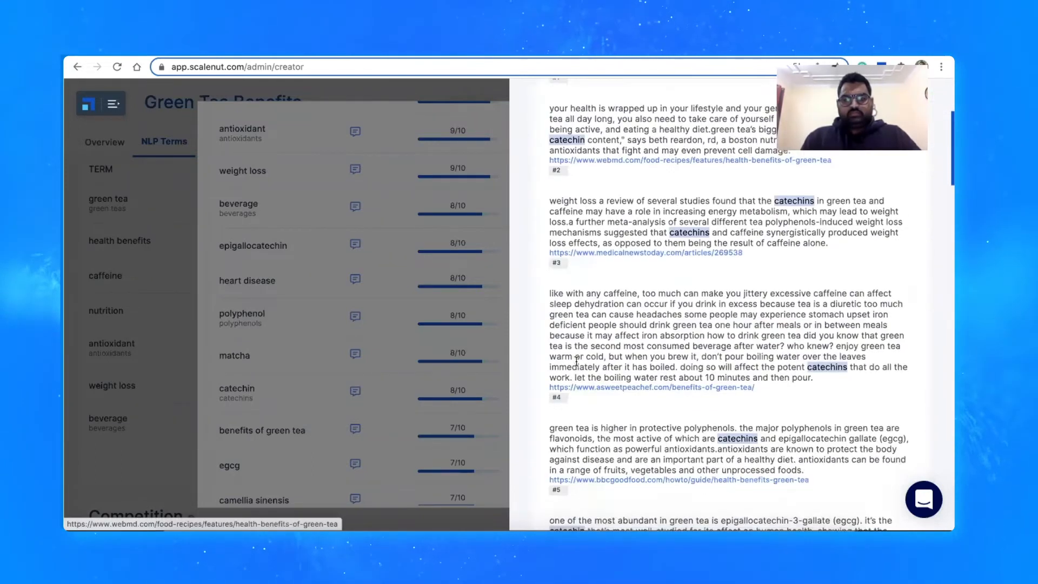
scroll(577, 361, down, 15)
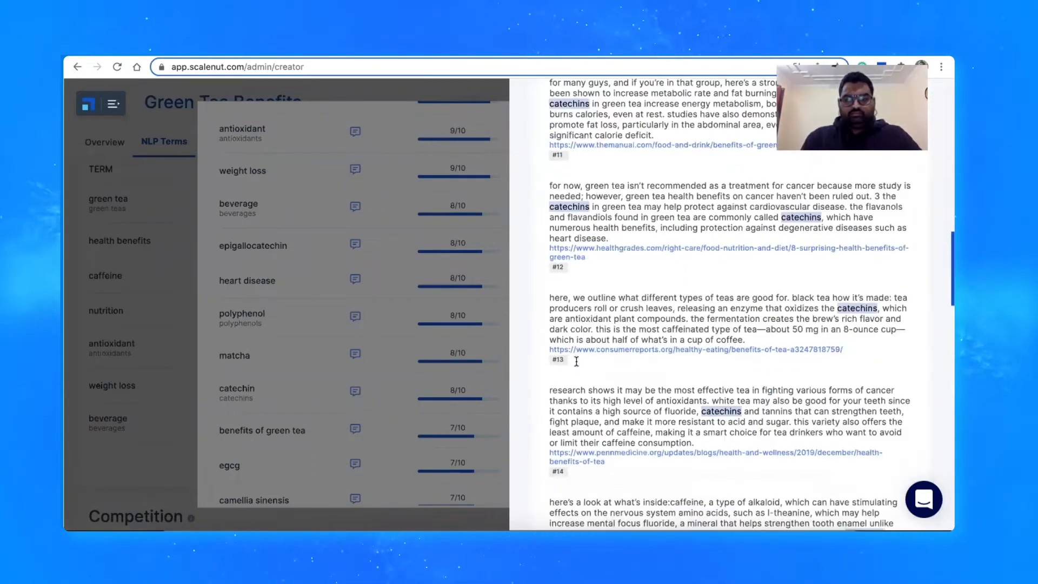
scroll(803, 218, up, 15)
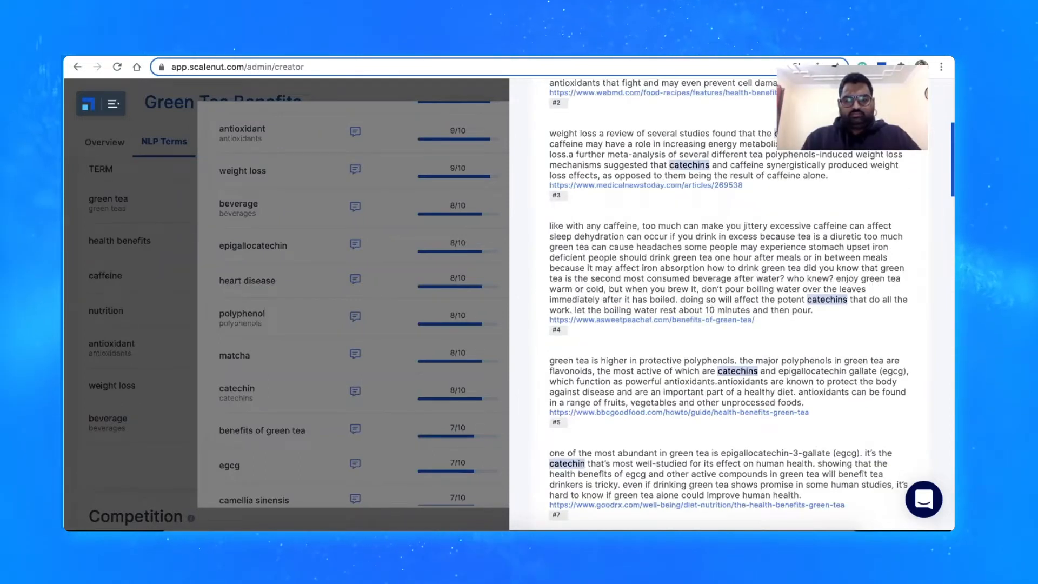
scroll(854, 186, up, 4)
scroll(854, 186, up, 2)
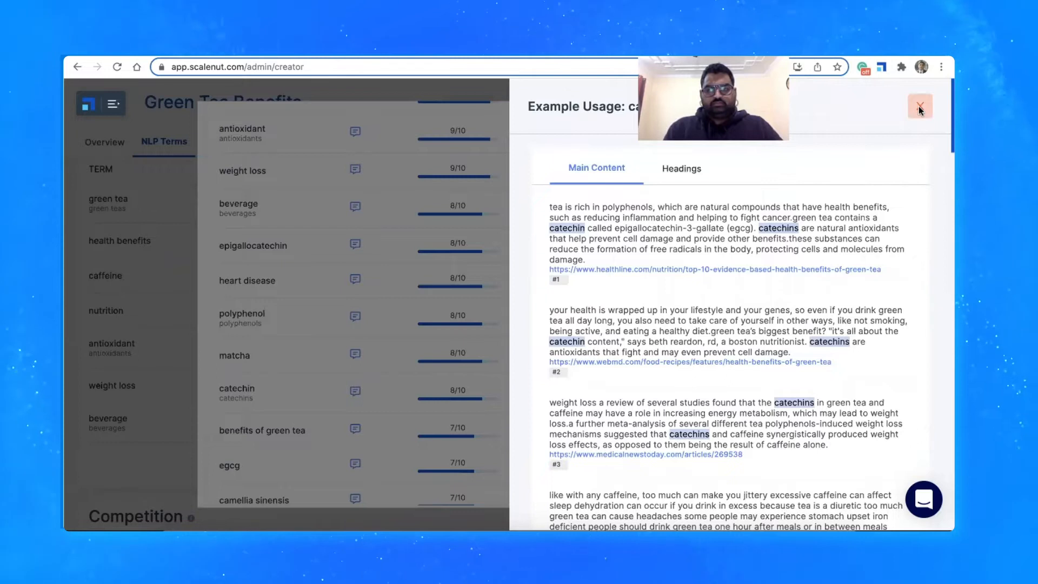
click(919, 106)
View the main-content and heading usage examples for the term caffeine, and close the full NLP Terms list
scroll(634, 297, up, 4)
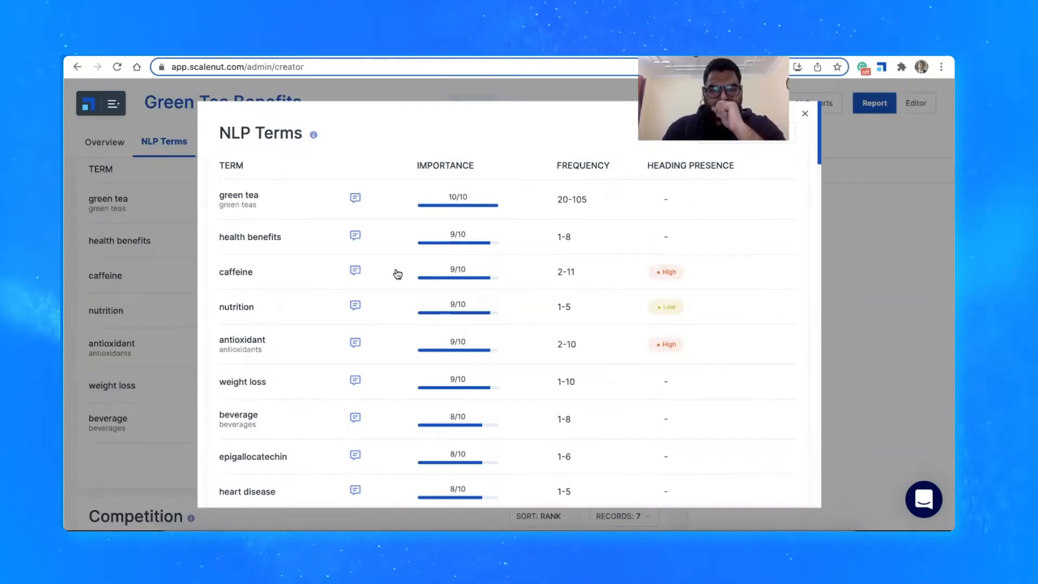
click(359, 270)
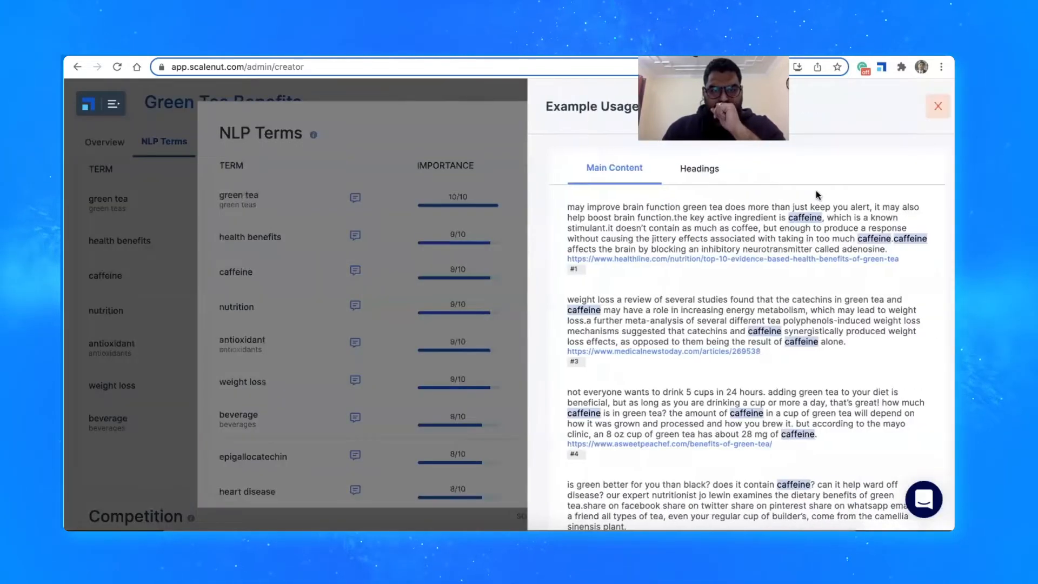
click(701, 169)
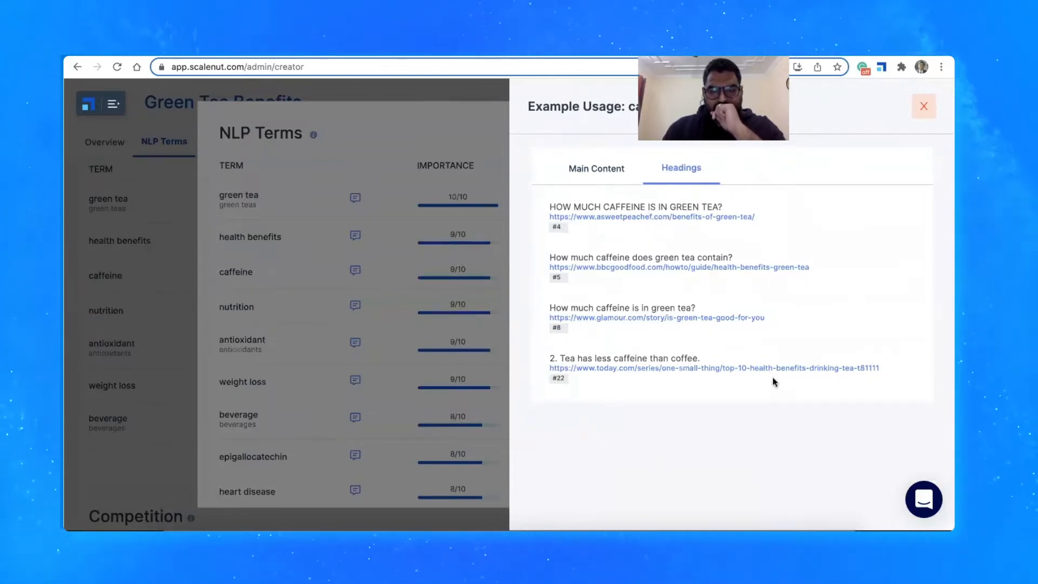
click(923, 107)
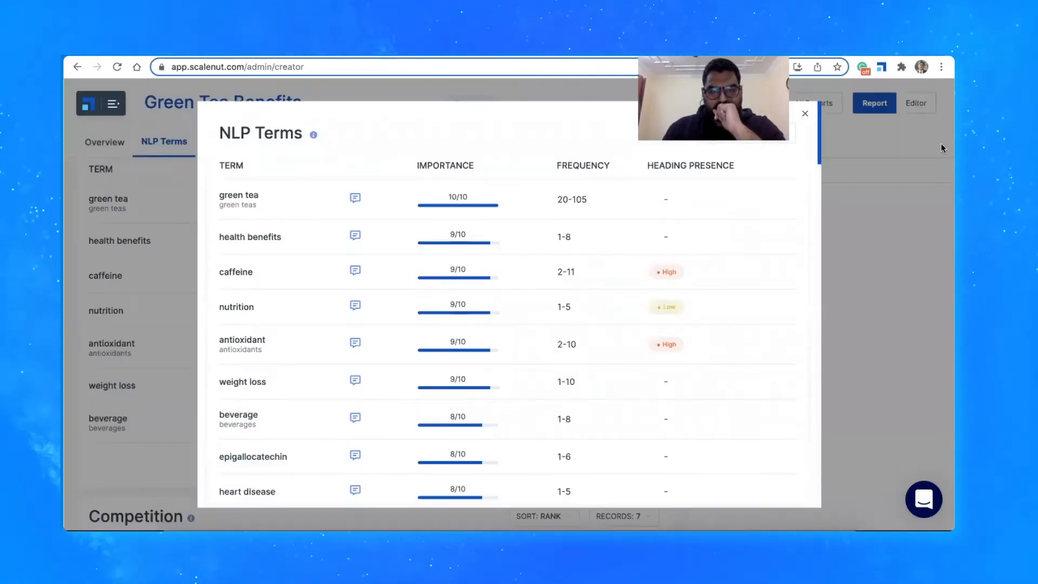
click(806, 115)
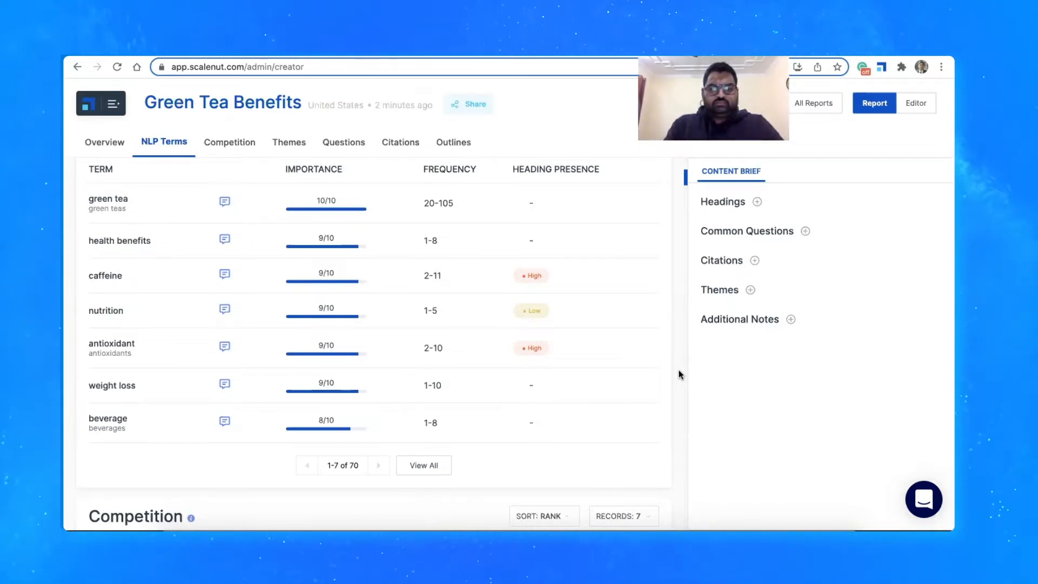
Open the full Competition list and look through all ranked competitors' word count, readability, grade, images and headings
scroll(679, 369, down, 6)
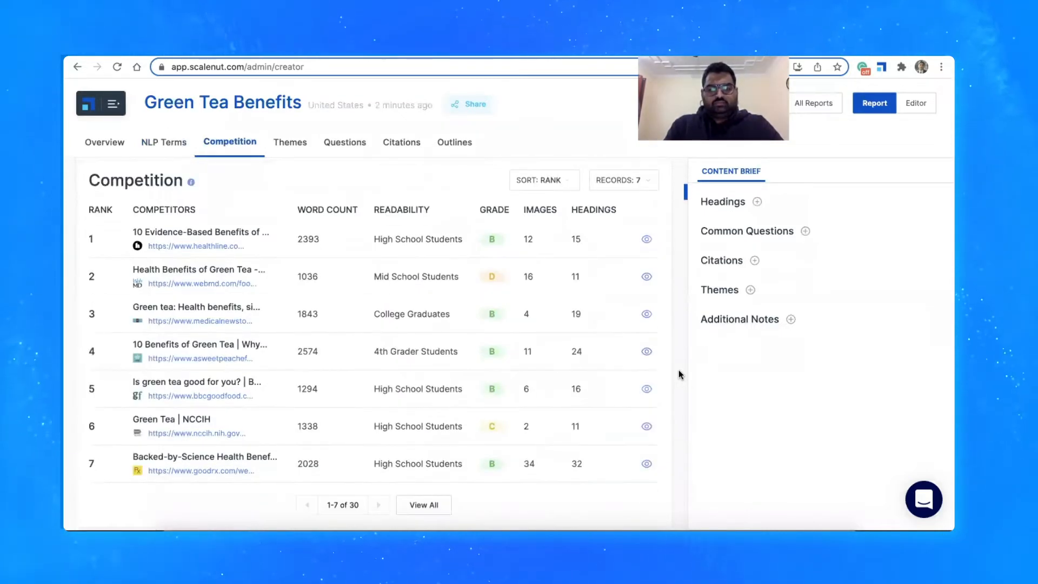
click(433, 503)
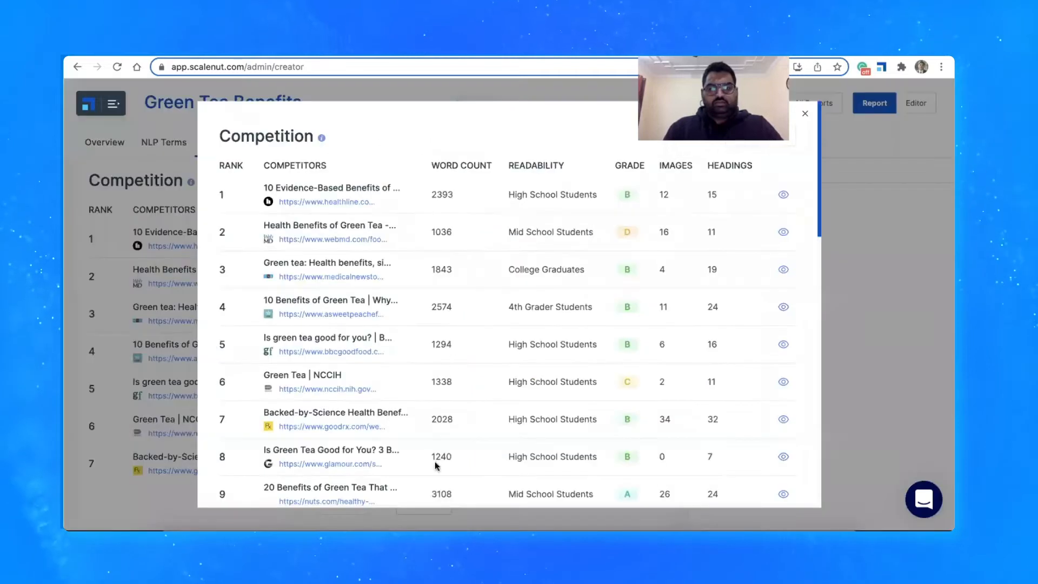
scroll(497, 223, down, 3)
scroll(496, 223, down, 5)
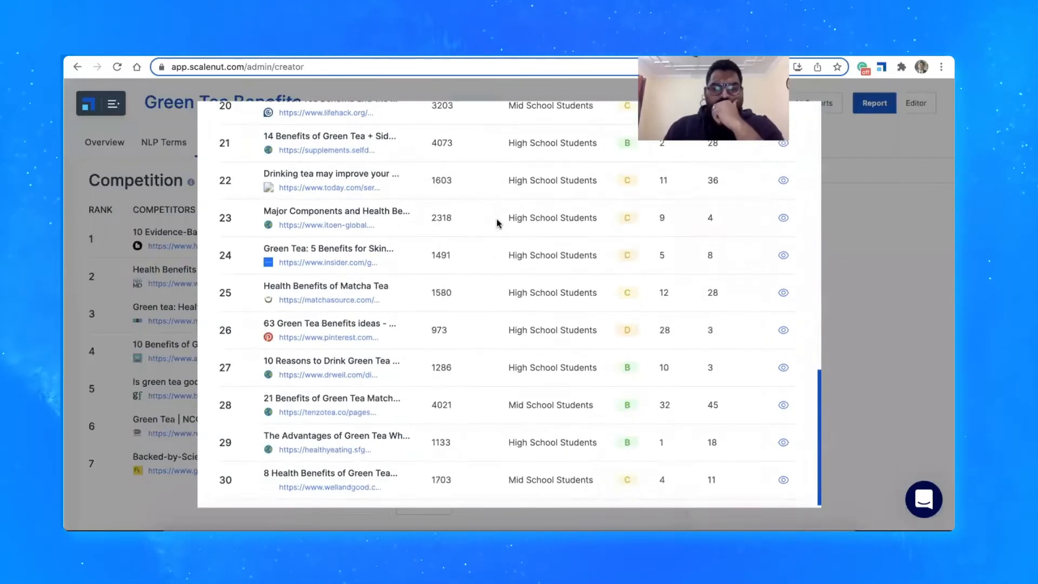
scroll(497, 223, up, 10)
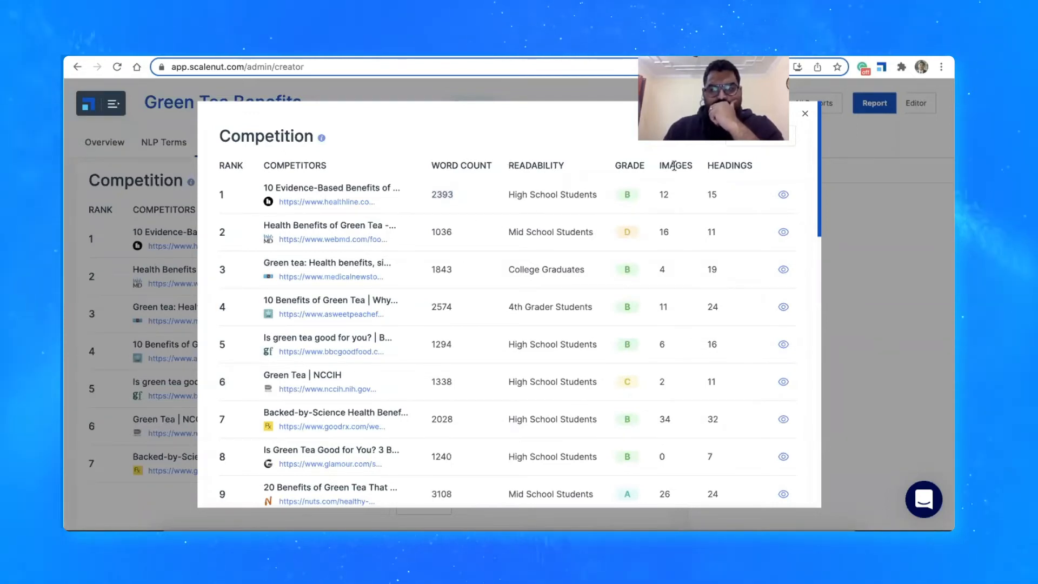
Read through the content of the top-ranked Healthline competitor, and close it along with the full Competition list
click(784, 196)
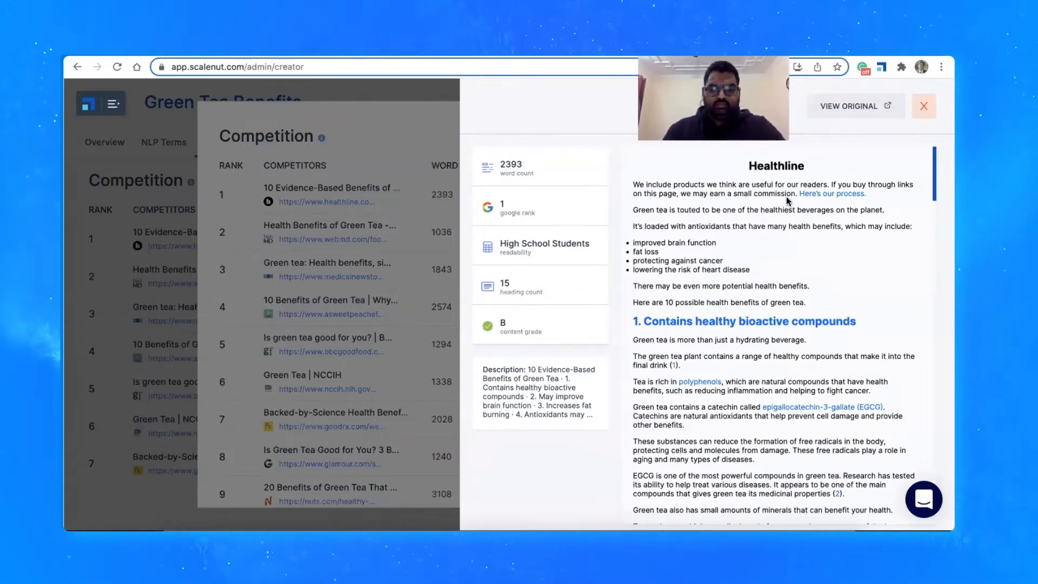
scroll(784, 251, down, 20)
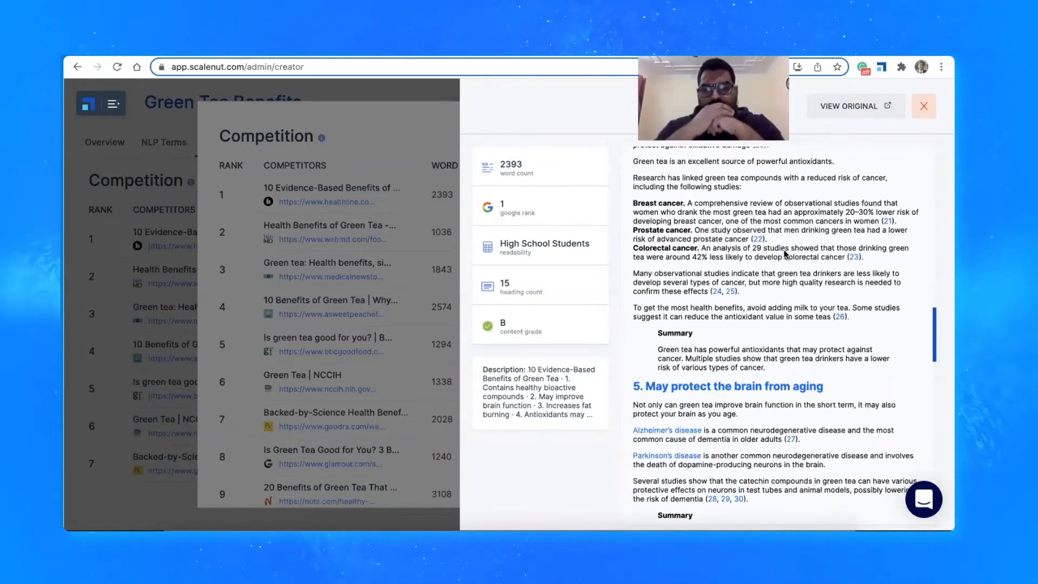
scroll(784, 251, down, 15)
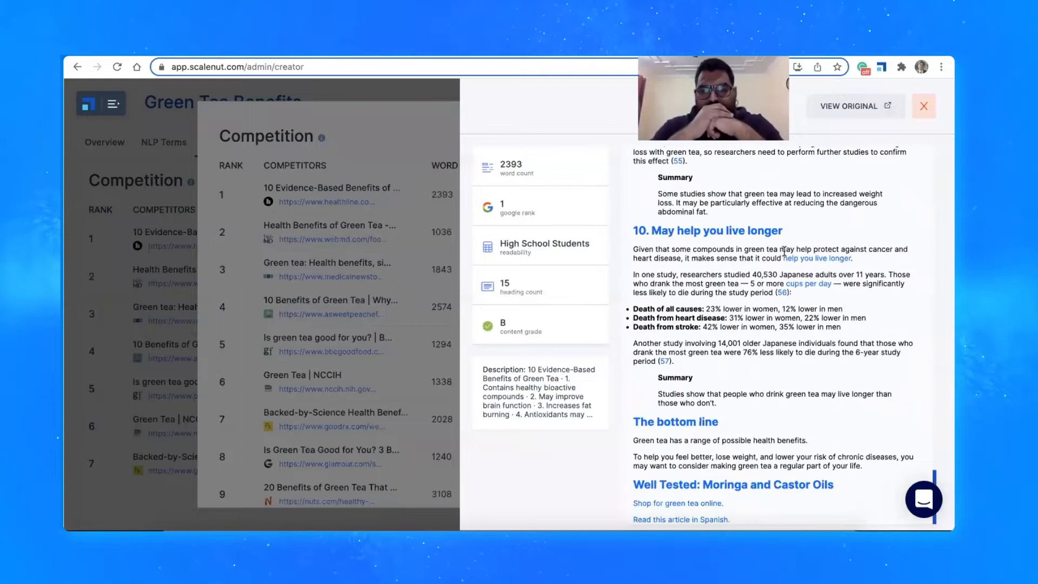
click(925, 109)
click(876, 223)
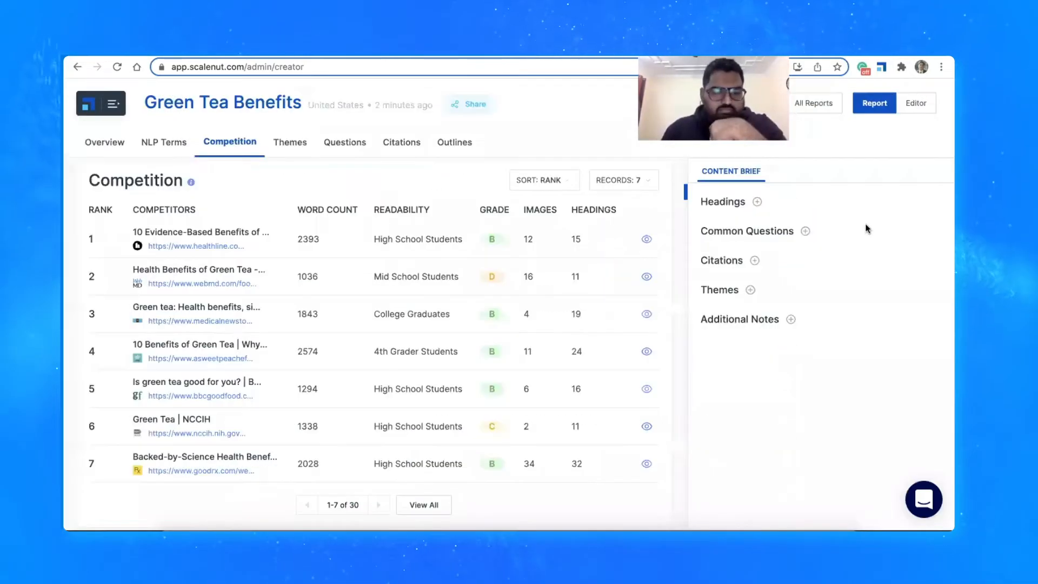
Look over the Themes section, and open the full Common Questions list to read its Reddit and Google questions
scroll(525, 254, down, 5)
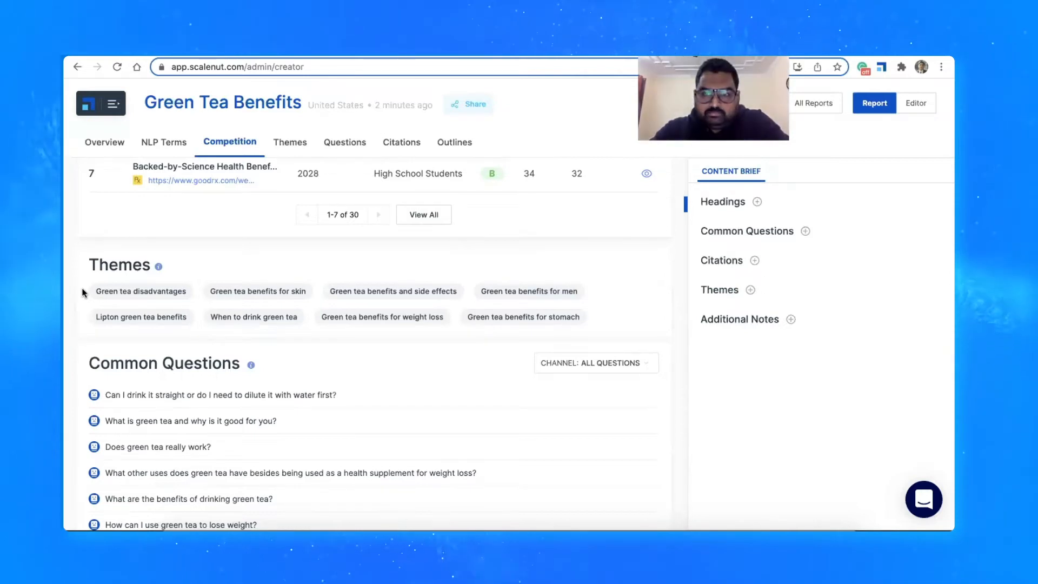
scroll(82, 292, down, 3)
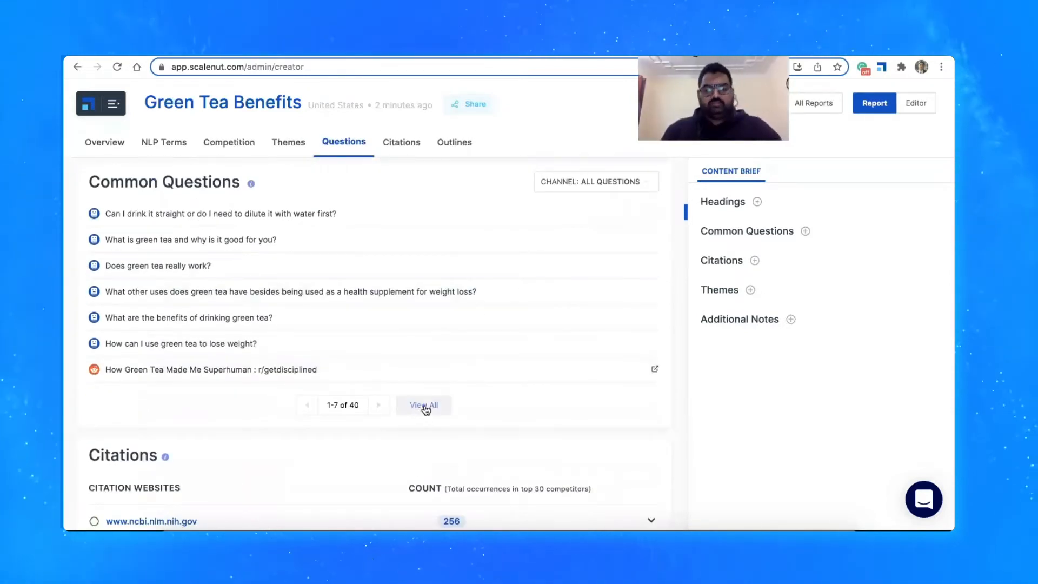
click(424, 406)
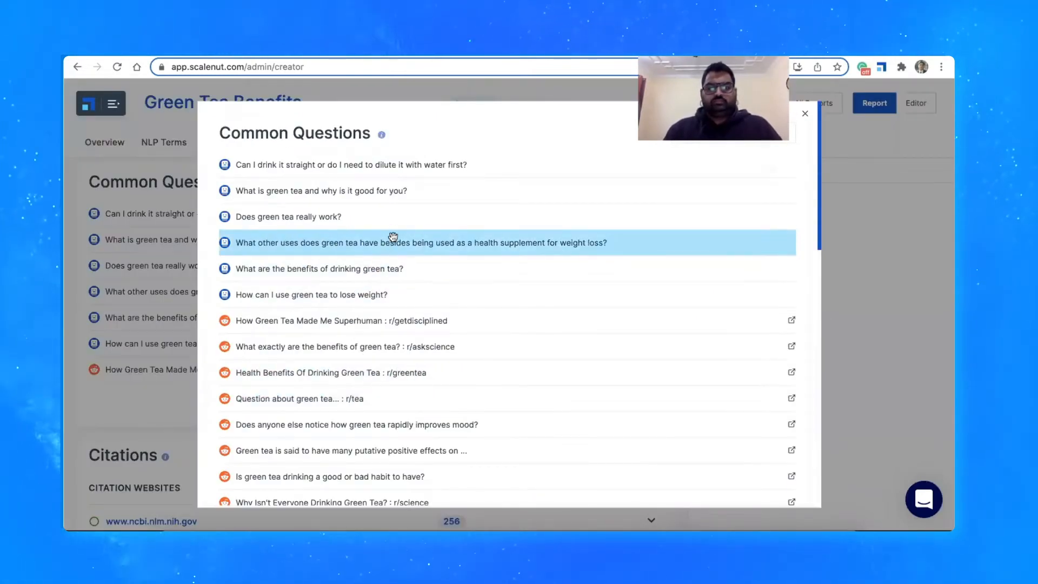
scroll(401, 250, down, 1)
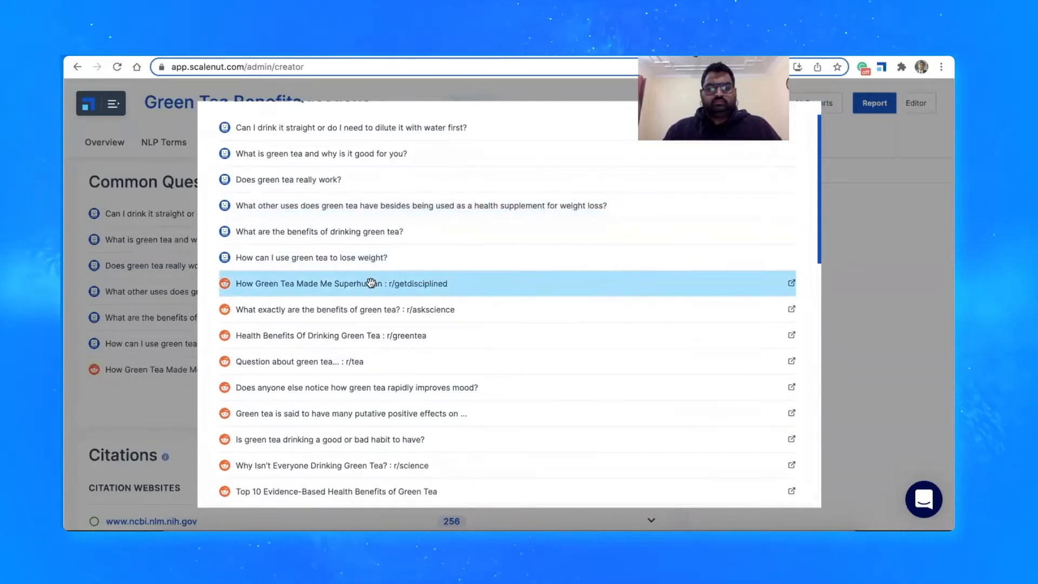
scroll(371, 284, down, 6)
scroll(369, 281, down, 2)
scroll(367, 275, up, 2)
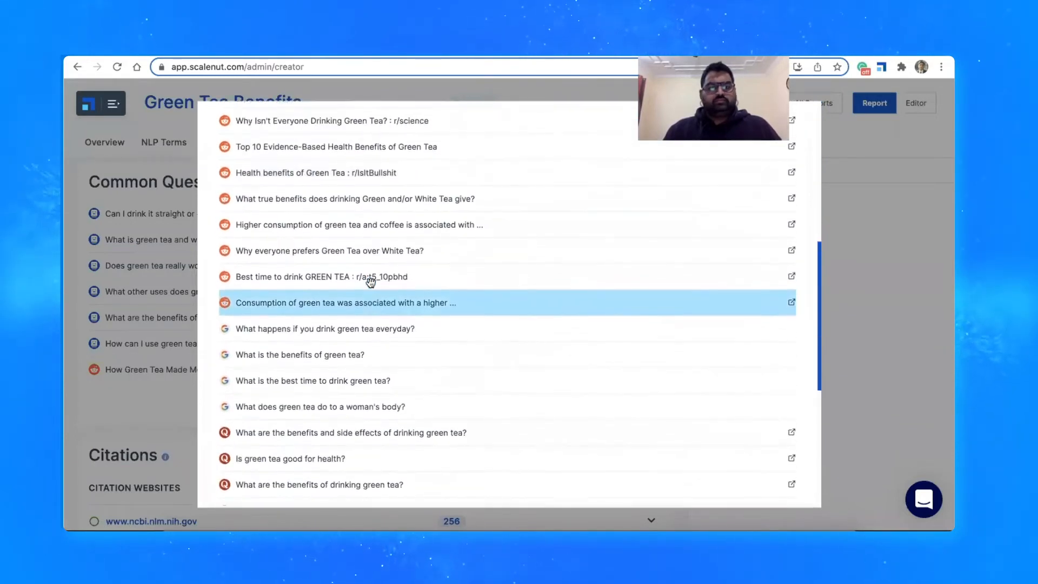
scroll(355, 269, down, 2)
scroll(351, 264, down, 1)
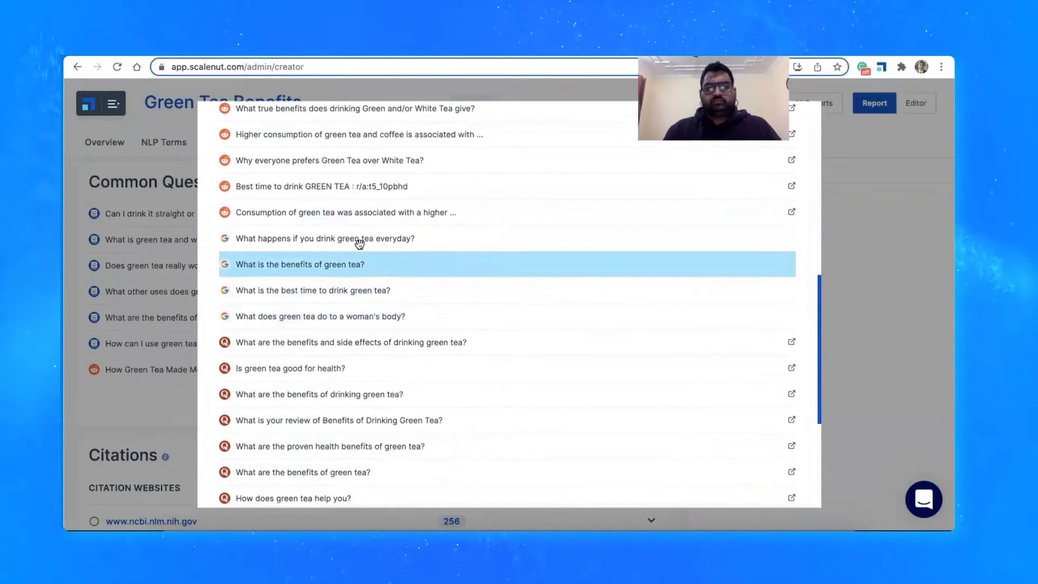
Read the Quora questions through to the end of the Common Questions list and close it
scroll(359, 318, down, 1)
scroll(358, 322, down, 4)
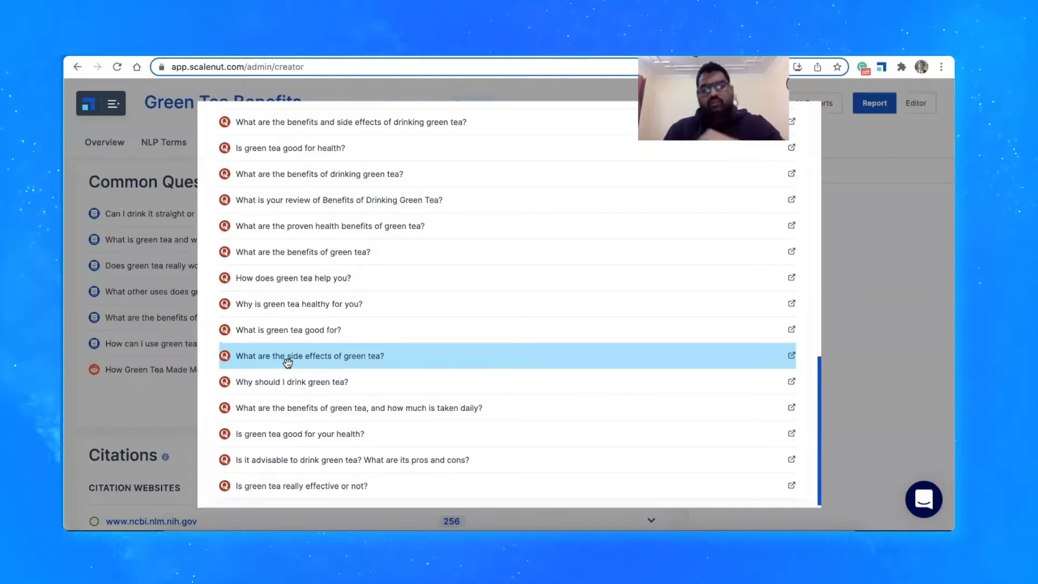
scroll(287, 363, down, 1)
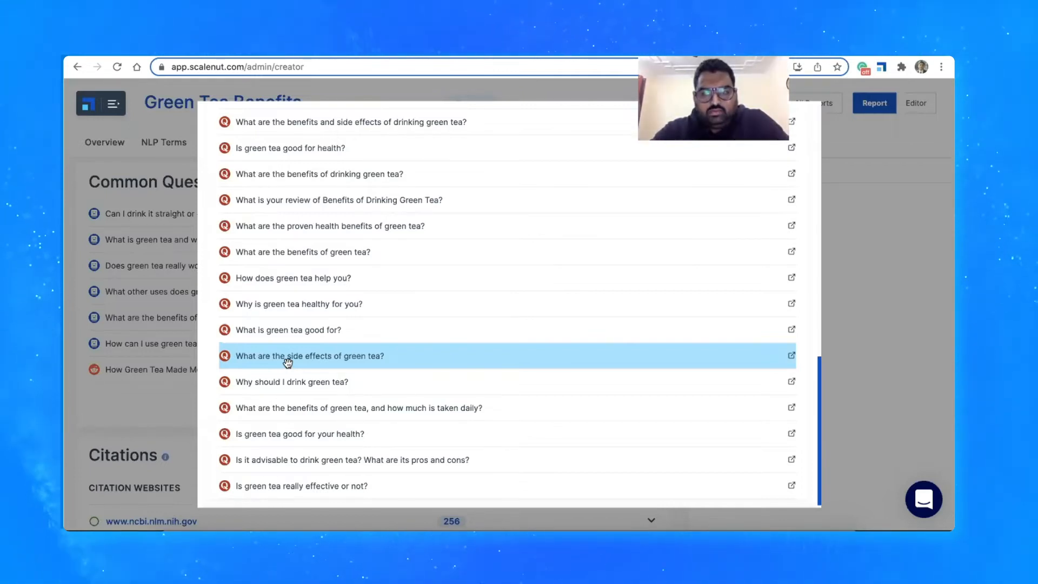
click(77, 238)
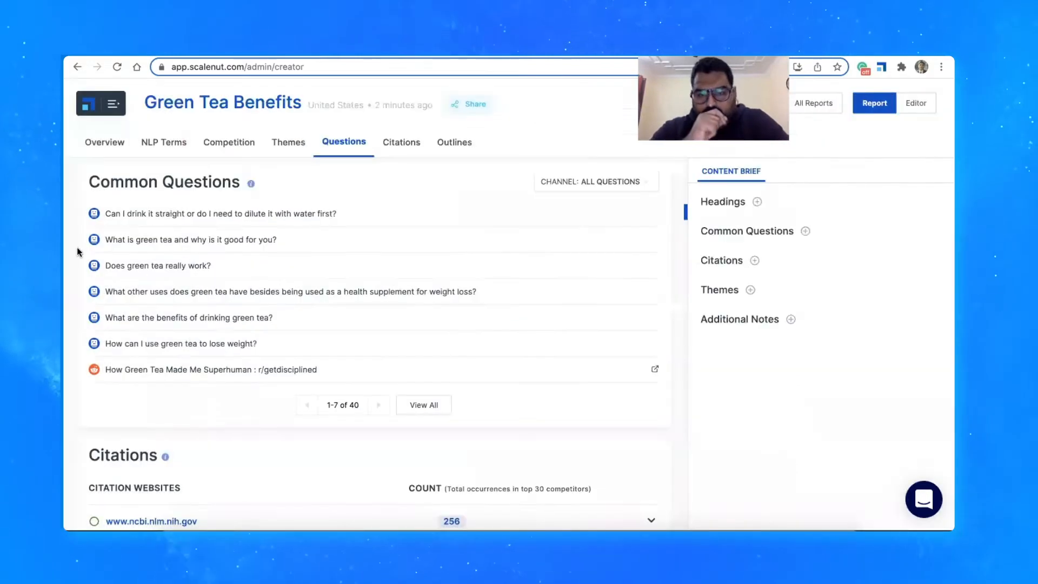
Look through the Citations section's websites and their occurrence counts among the top competitors
scroll(138, 338, down, 4)
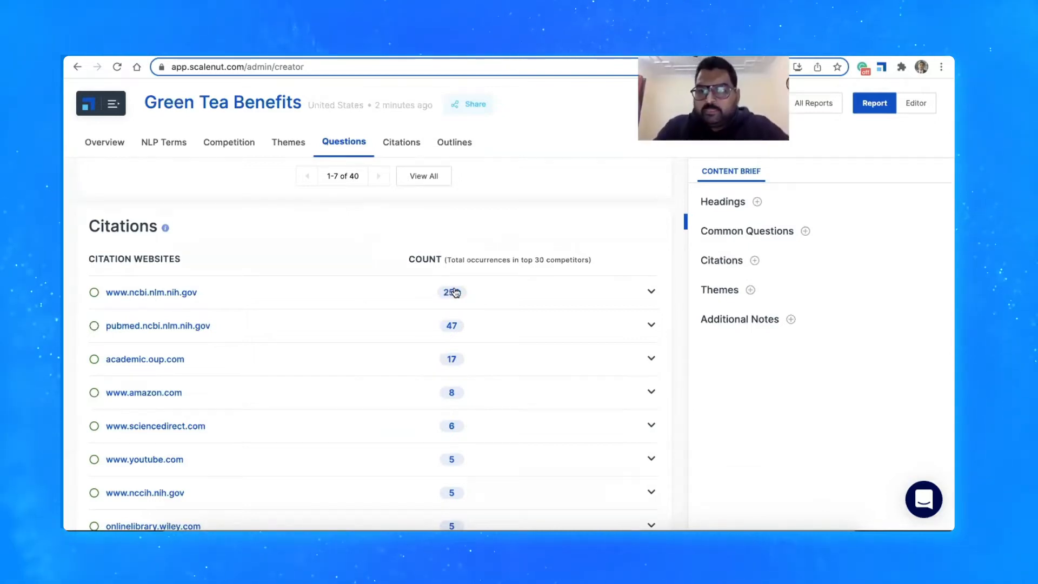
scroll(478, 292, down, 8)
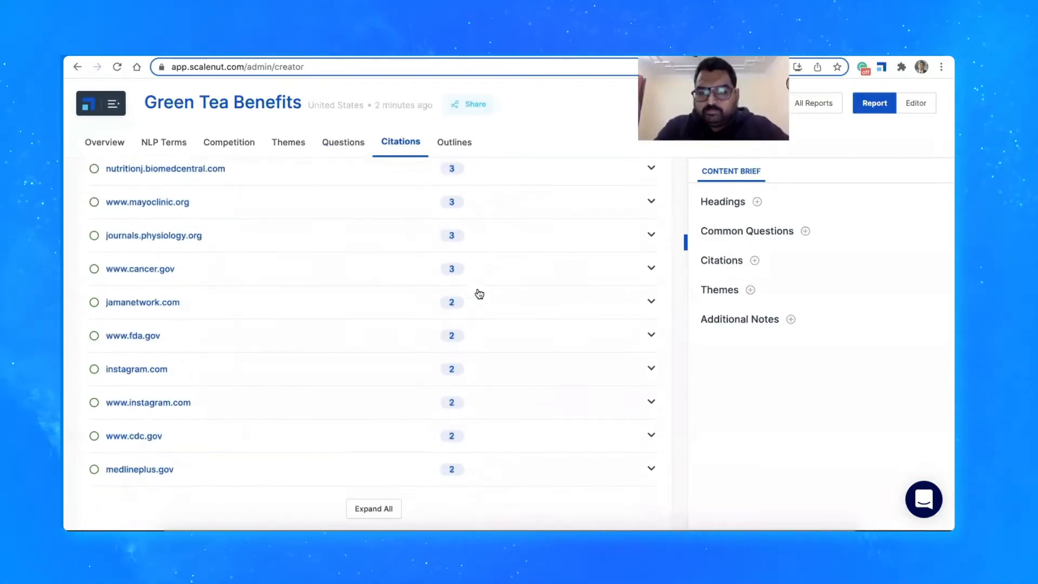
scroll(479, 293, down, 7)
scroll(478, 292, up, 14)
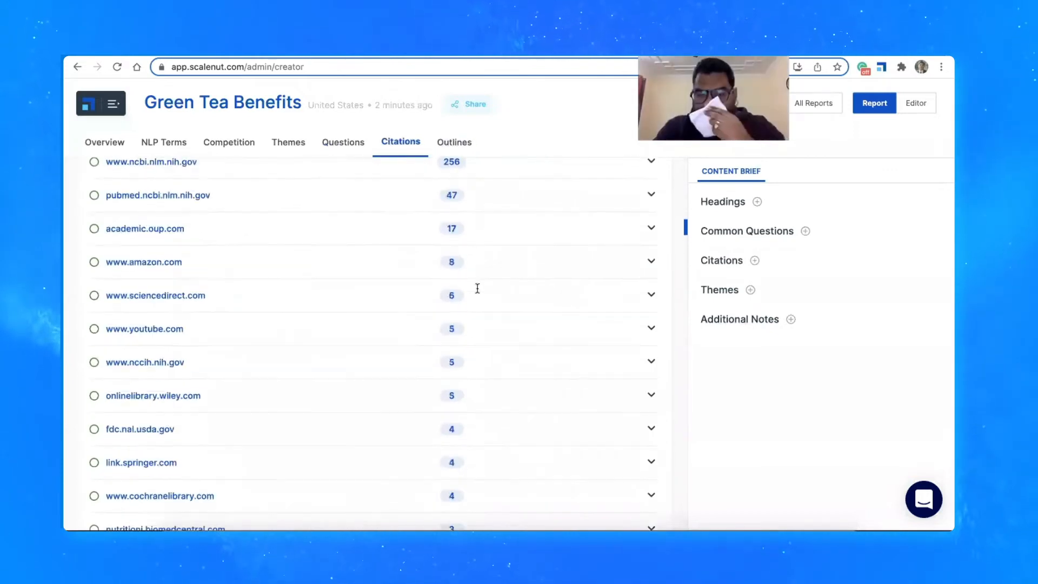
scroll(476, 289, up, 5)
scroll(480, 294, down, 2)
click(485, 342)
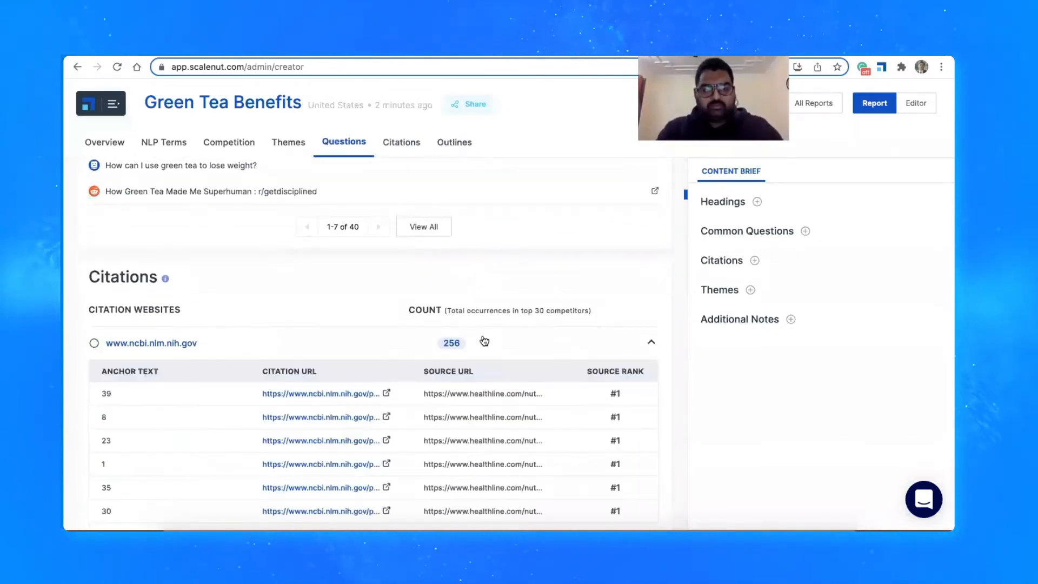
scroll(483, 340, down, 3)
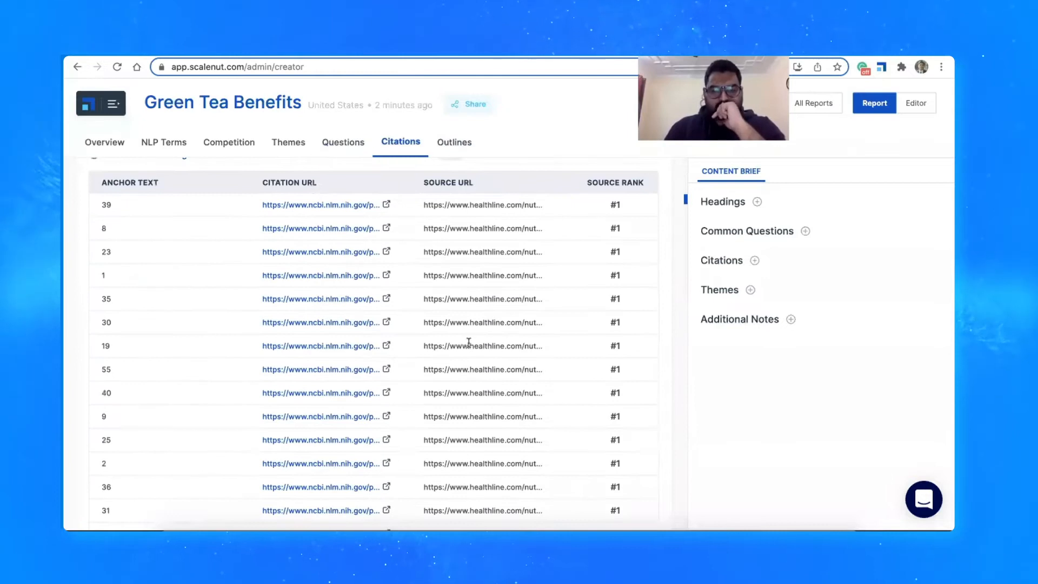
scroll(460, 354, up, 1)
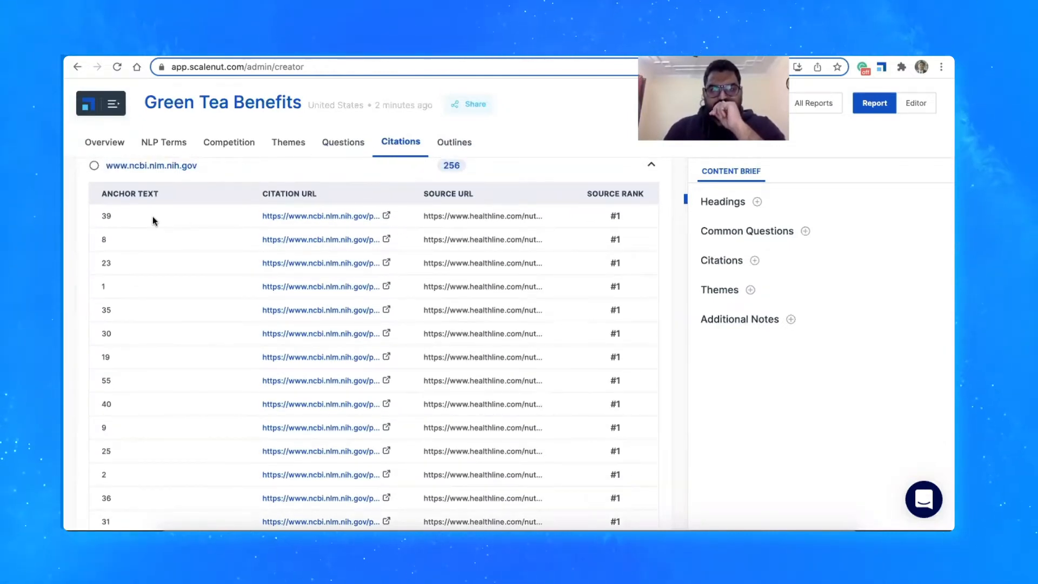
scroll(135, 279, down, 15)
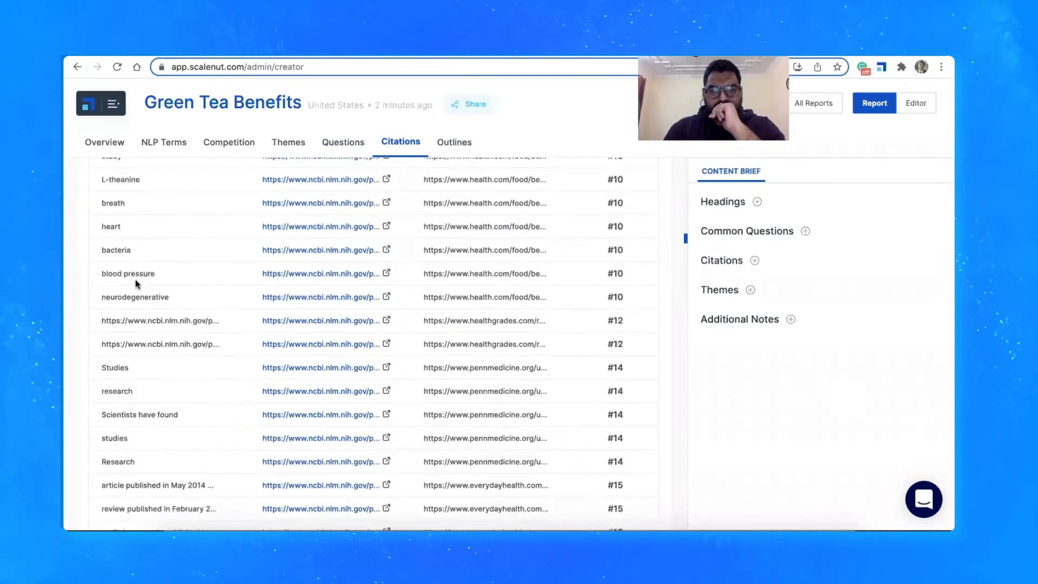
scroll(135, 279, down, 10)
scroll(136, 279, up, 5)
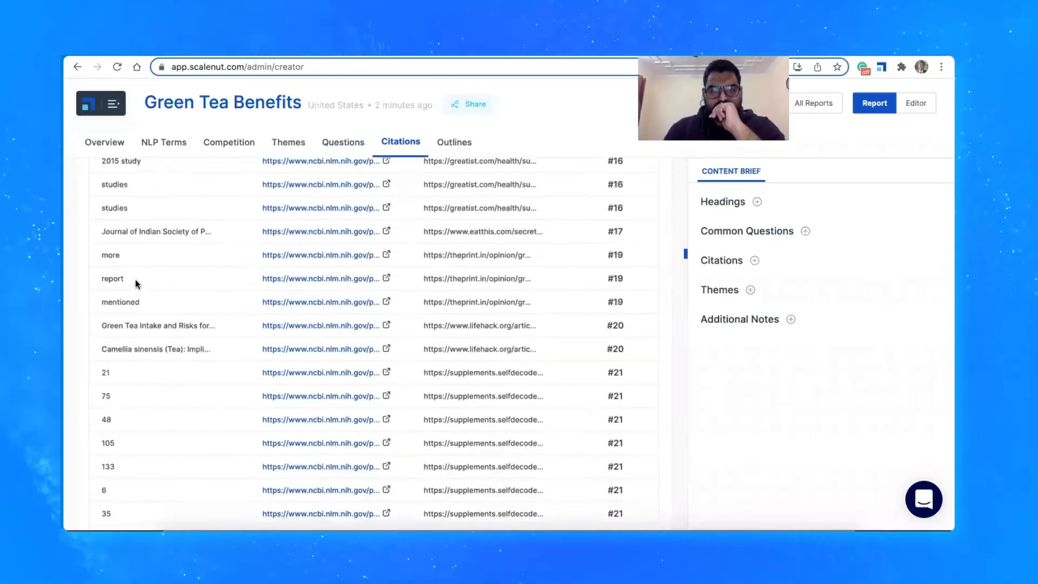
scroll(136, 279, up, 20)
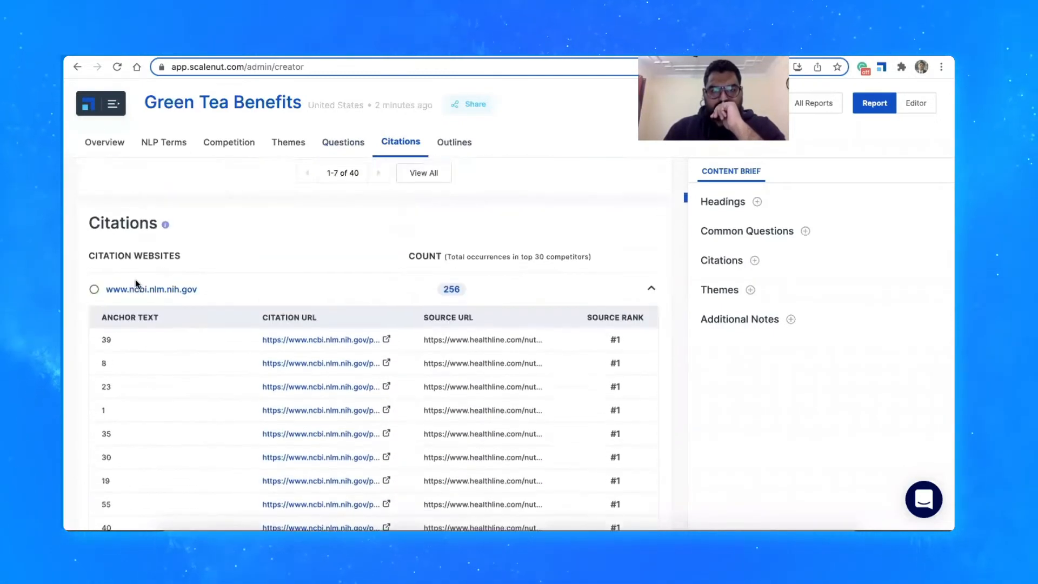
scroll(135, 279, up, 2)
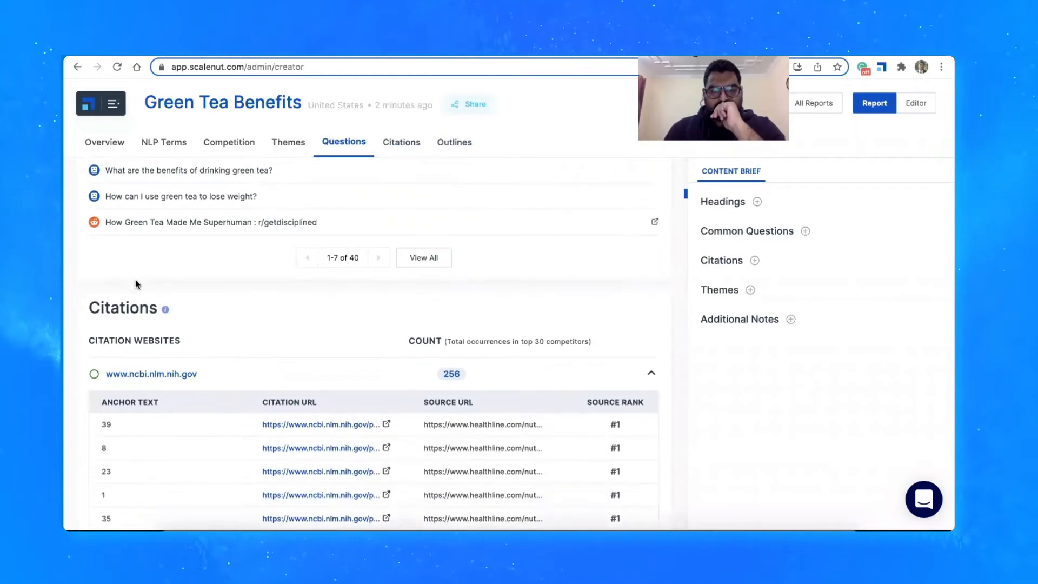
click(653, 371)
Examine the heading structures of the top-ranked competitors in the Outlines section
scroll(653, 371, down, 10)
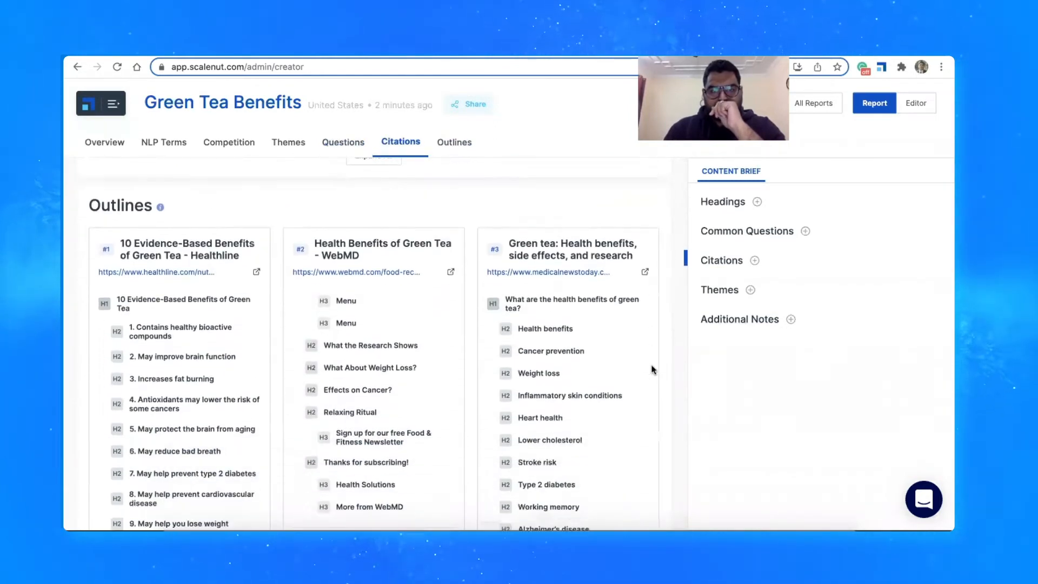
scroll(653, 371, down, 1)
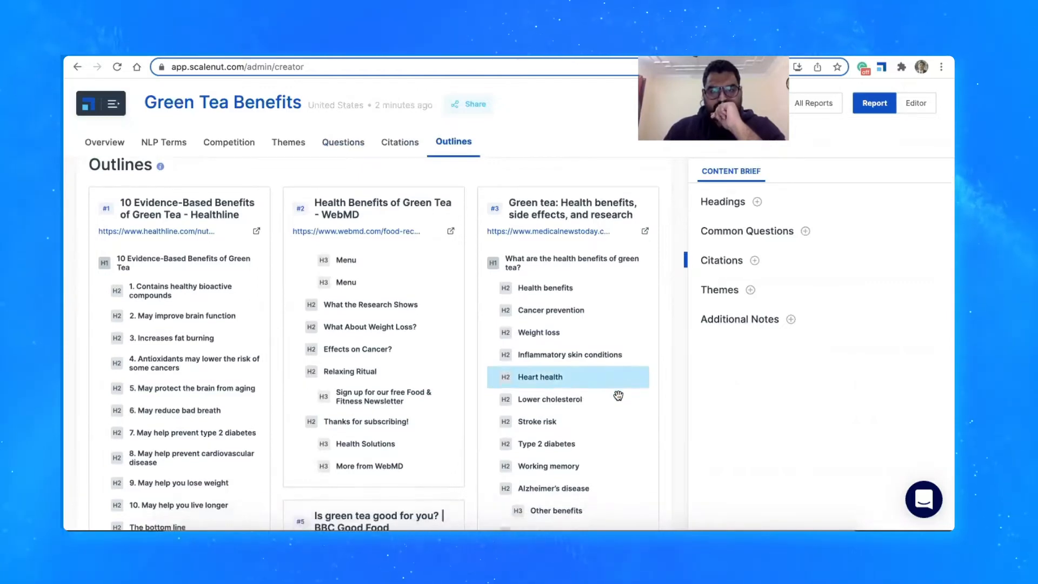
scroll(618, 395, down, 15)
scroll(618, 396, up, 15)
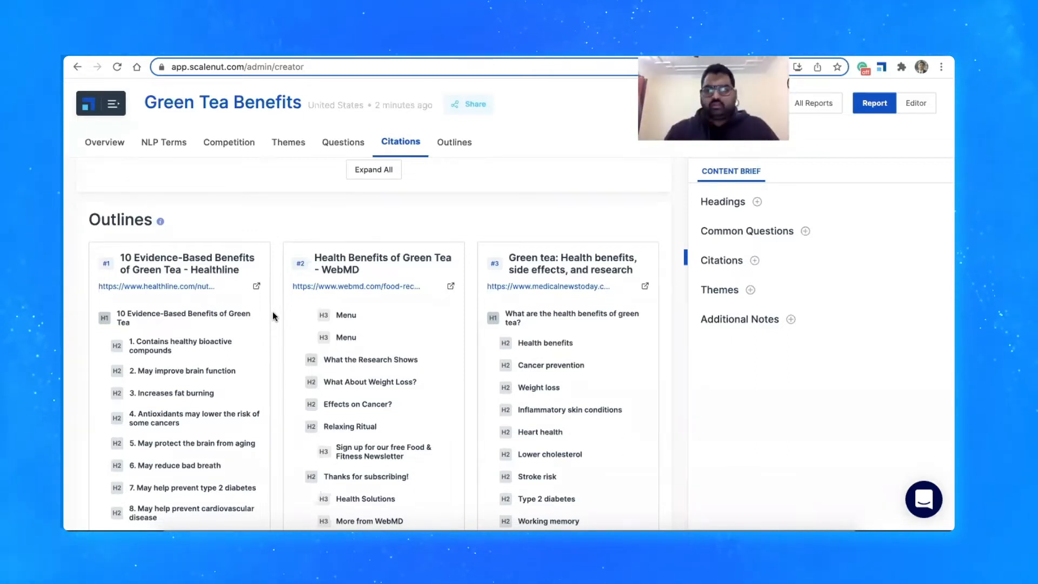
scroll(272, 311, down, 5)
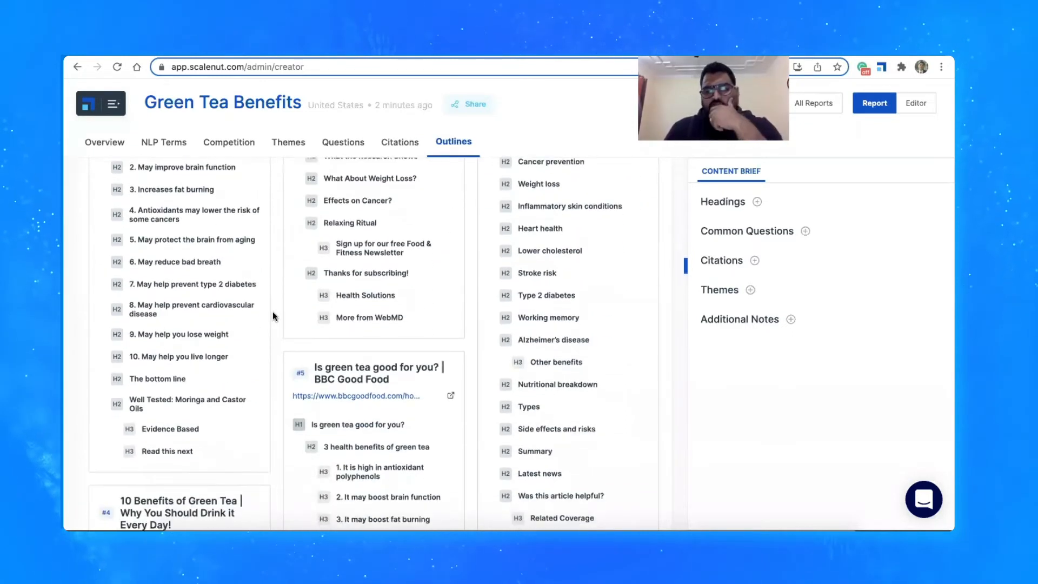
scroll(273, 312, up, 5)
scroll(273, 311, down, 1)
scroll(272, 311, down, 1)
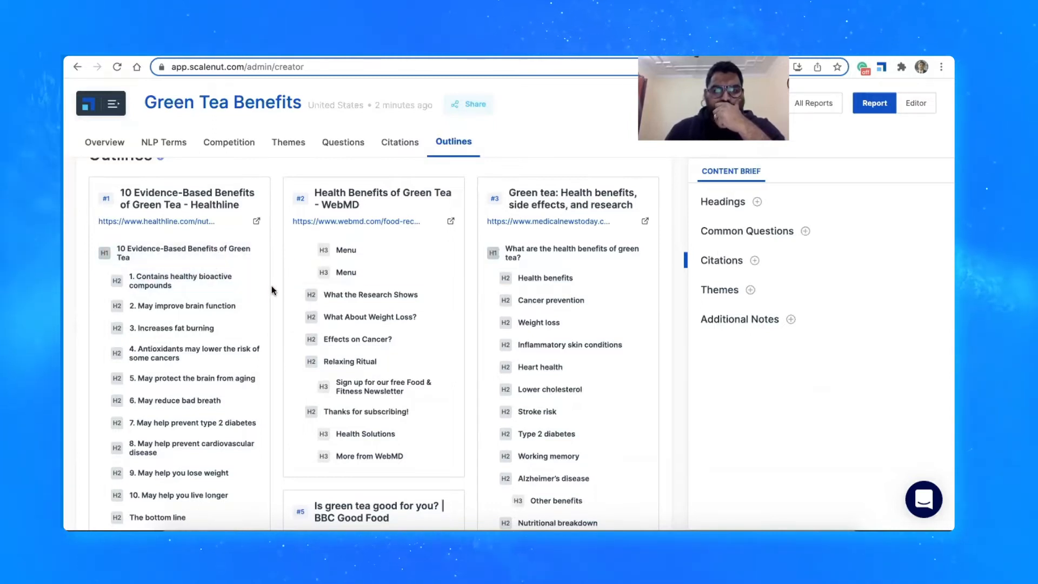
Add the outline headings "10 Evidence-Based Benefits of Green Tea", "3. Increases fat burning" and "Weight loss" to the content brief
click(202, 260)
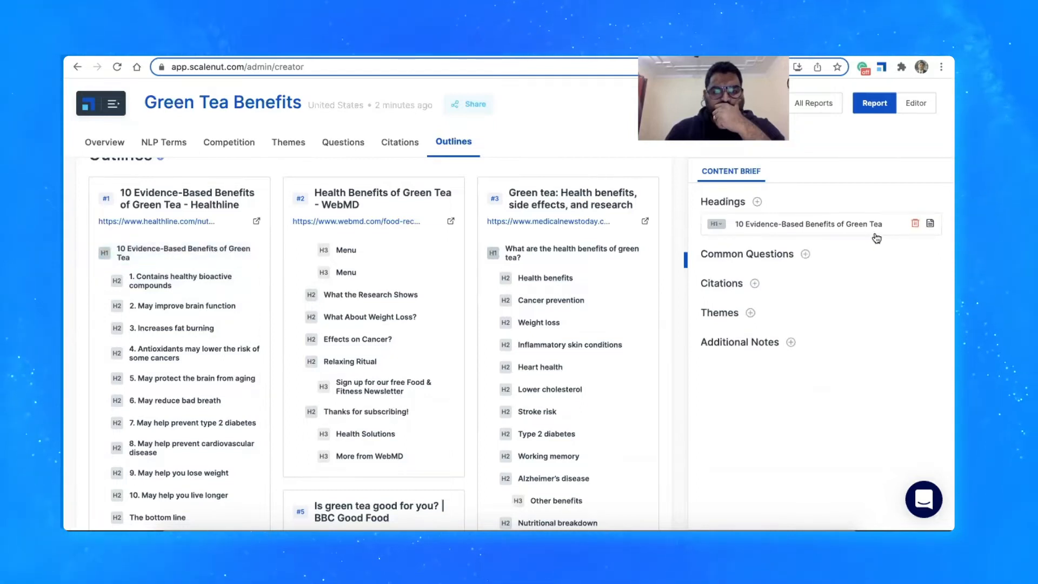
click(177, 328)
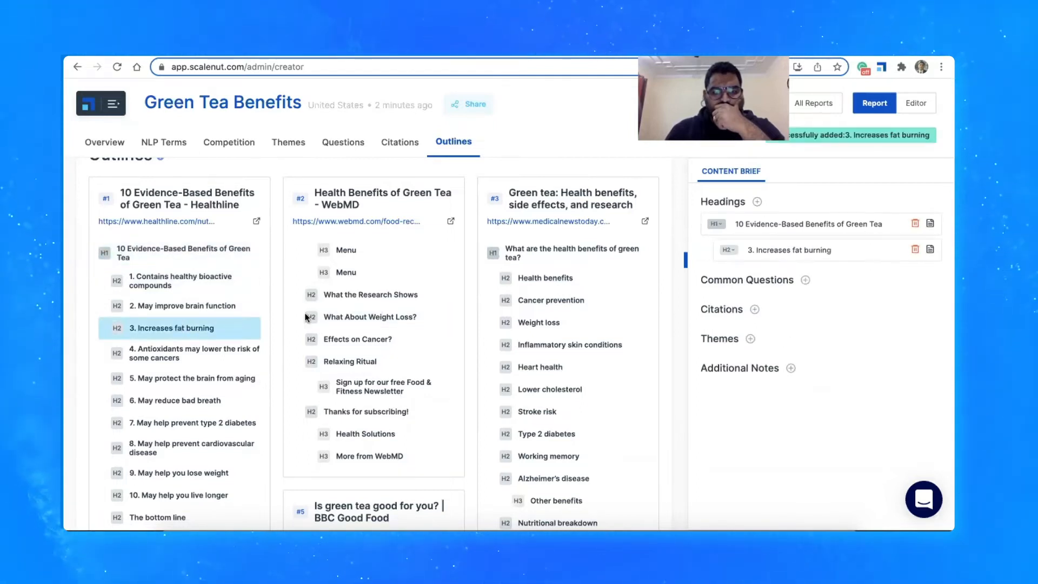
click(540, 323)
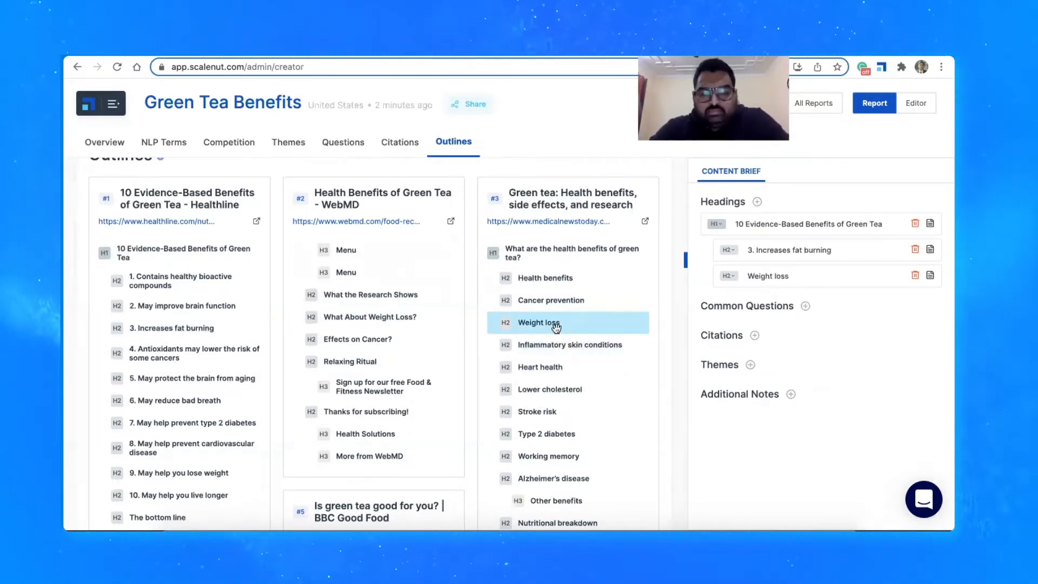
Add the outline headings "Heart health", "Stroke risk" and "4. Antioxidants may lower the risk of some cancers" to the content brief
click(573, 367)
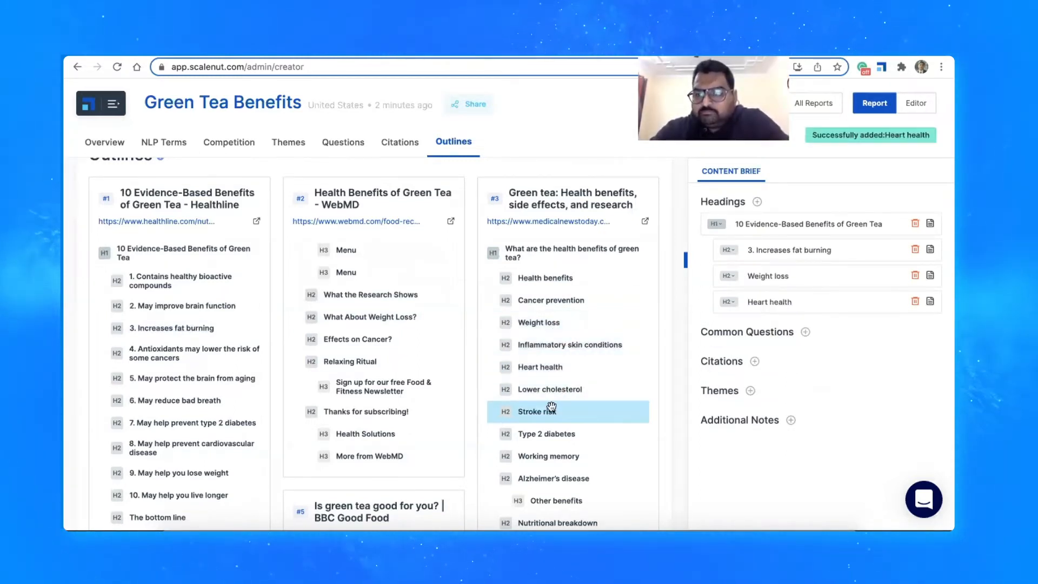
click(557, 412)
click(206, 352)
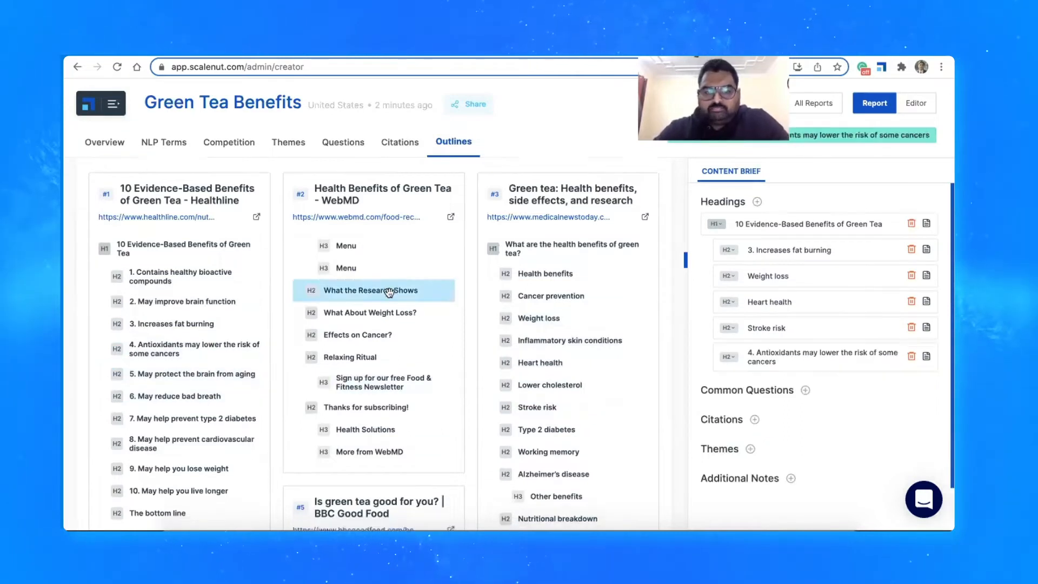
Add BBC Good Food's "2. It may boost brain function" and "1. It is high in antioxidant polyphenols" and the fourth-ranked competitor's "WHAT ABOUT MATCHA TEA?" to the brief
scroll(379, 292, down, 6)
click(365, 323)
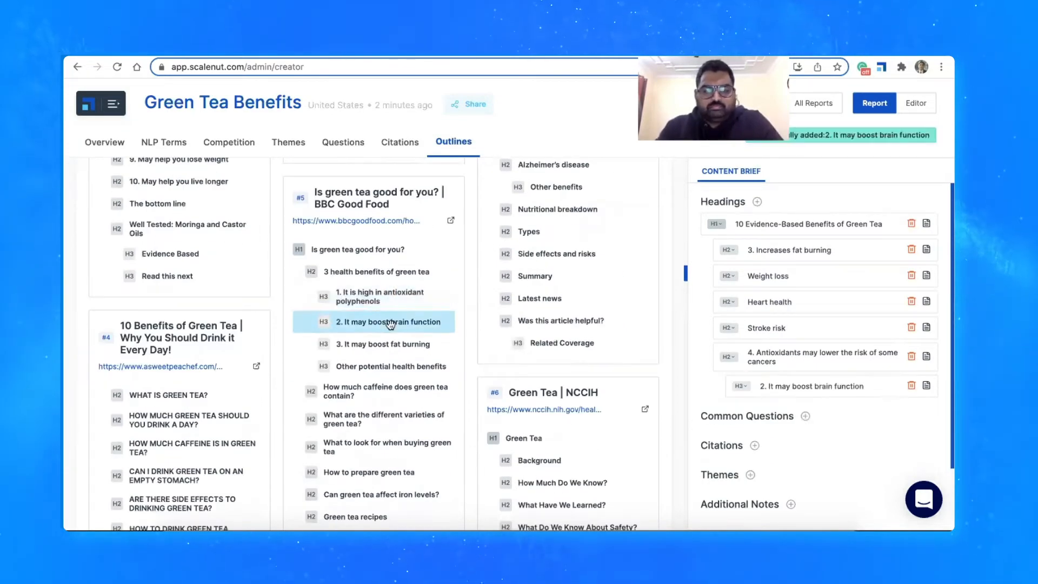
click(365, 299)
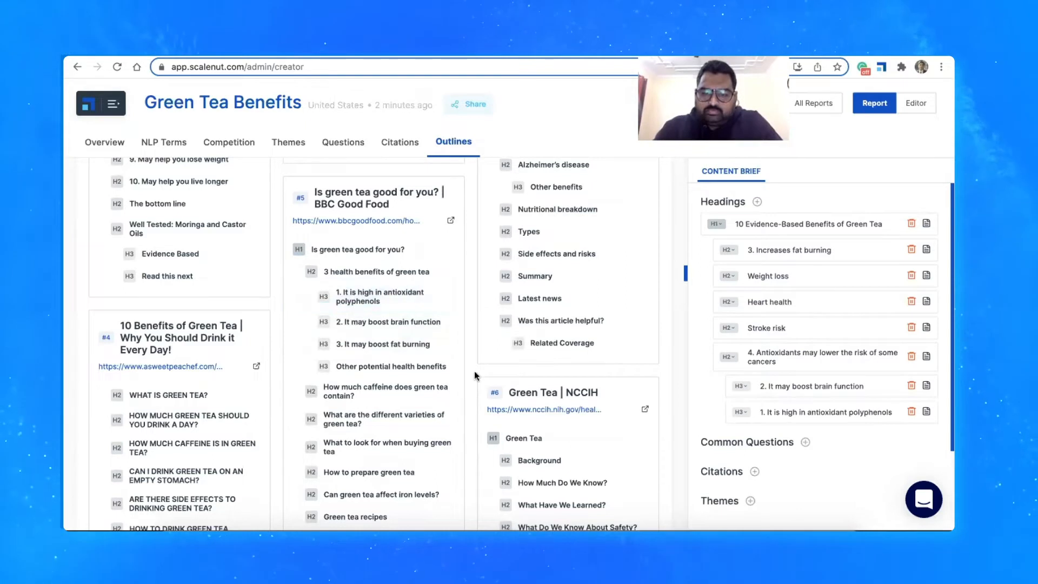
scroll(474, 371, down, 4)
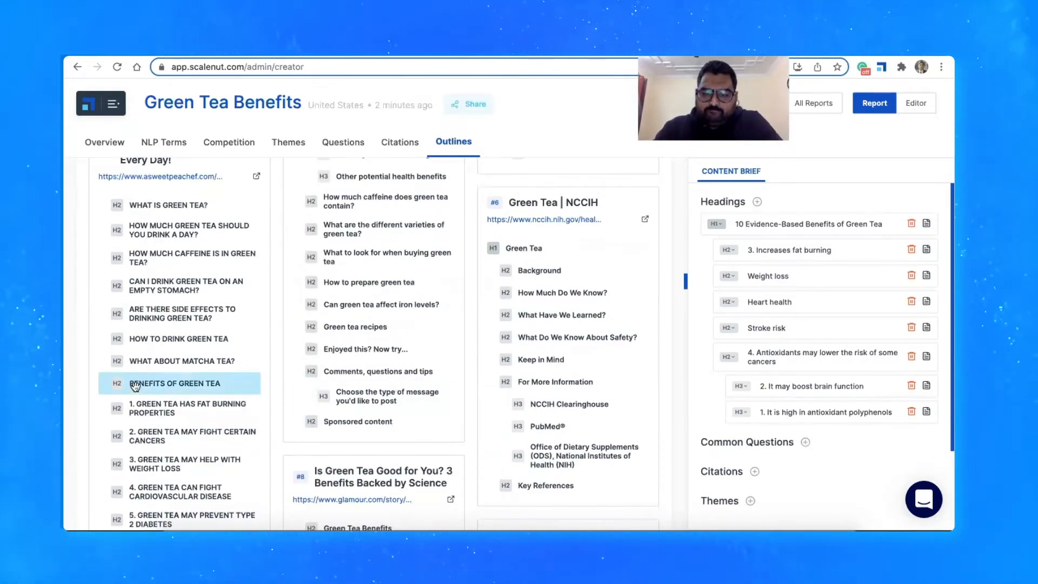
click(170, 360)
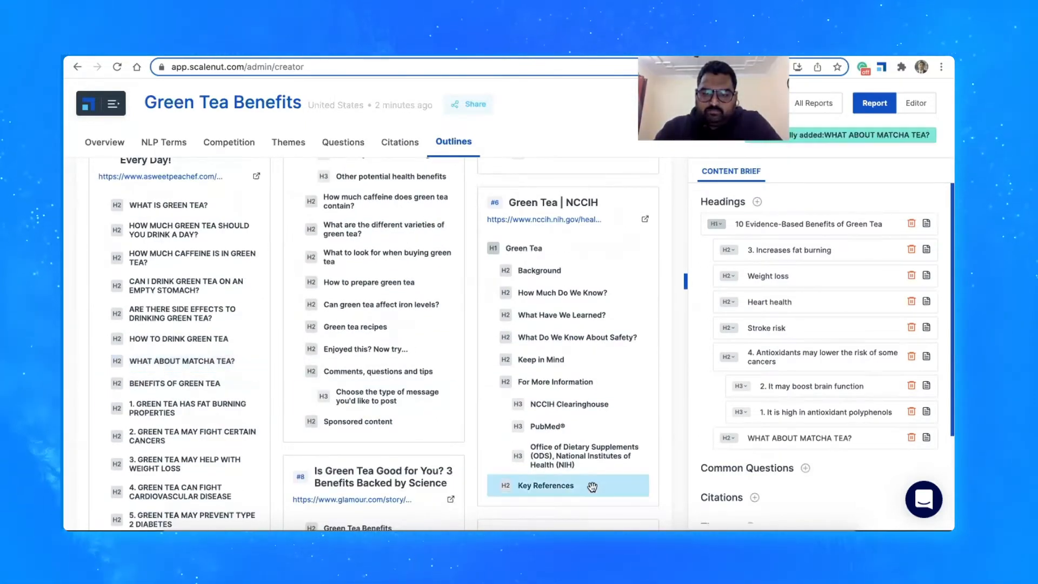
Look through the headings in the lower-ranked competitors' outlines
scroll(194, 372, down, 4)
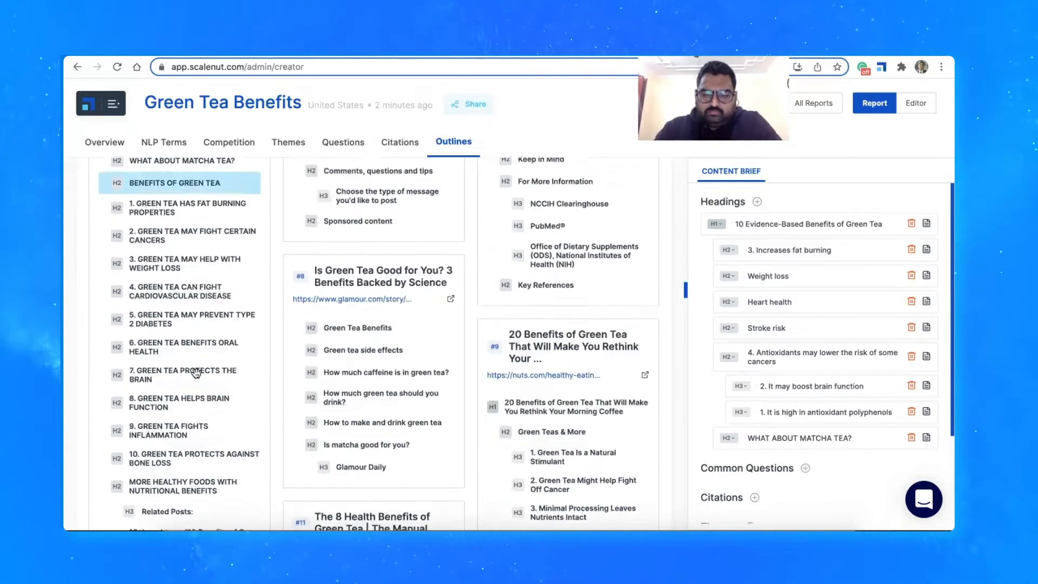
scroll(196, 373, down, 4)
scroll(195, 373, down, 10)
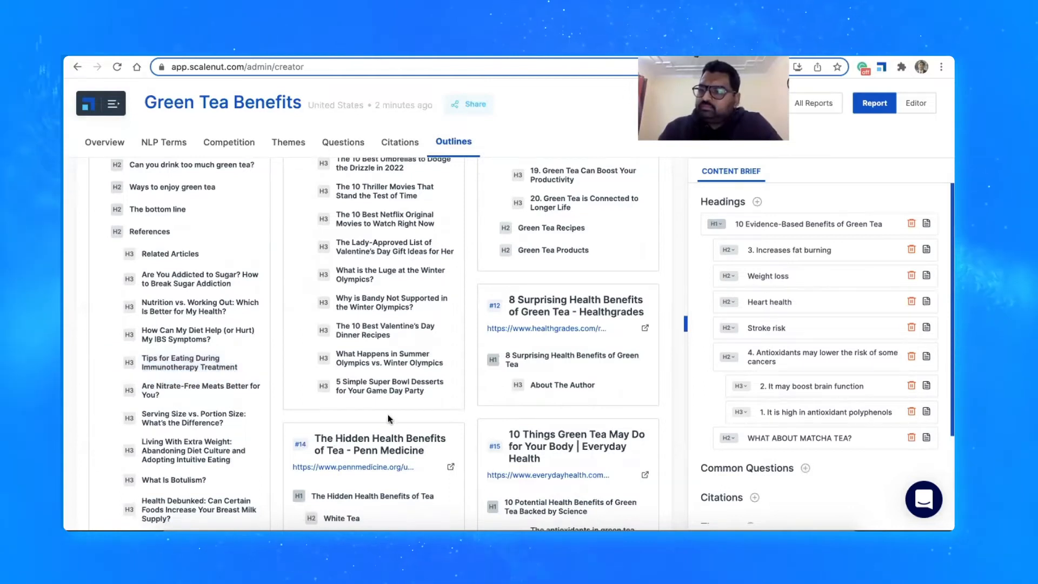
Open the full list of common questions and add "Is green tea drinking a good or bad habit to have?" to the content brief
scroll(323, 438, up, 15)
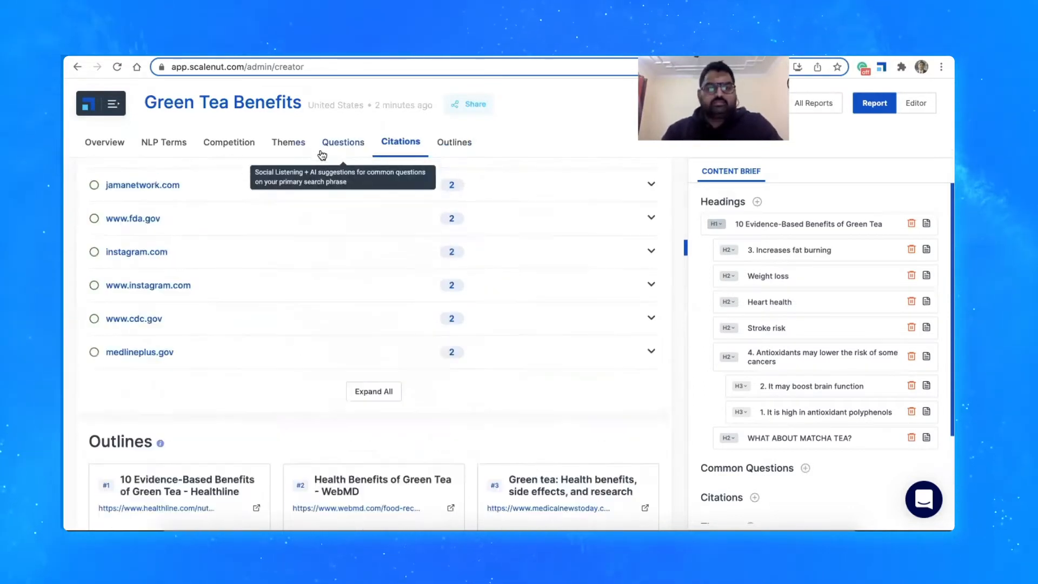
click(322, 154)
click(437, 401)
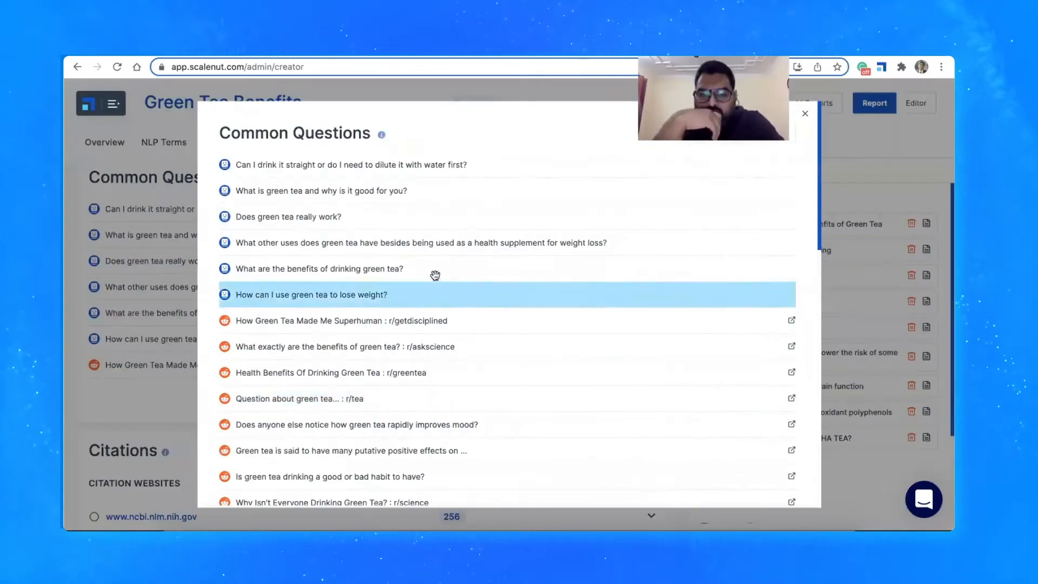
scroll(436, 275, down, 2)
scroll(436, 276, down, 2)
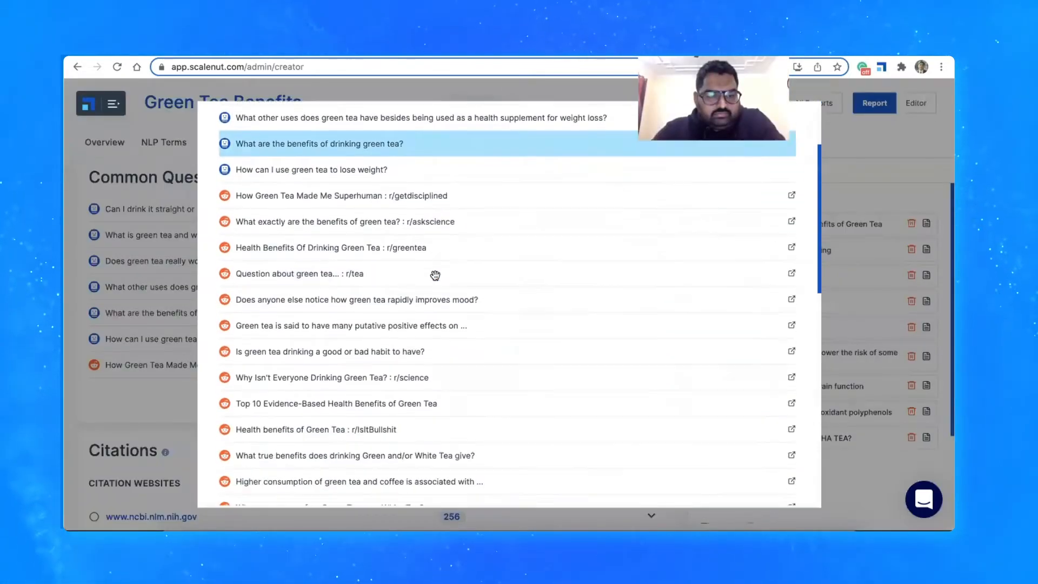
click(412, 320)
Add the questions "Is green tea good for health?", "How does green tea help you?" and "What are the side effects of green tea?" to the brief
scroll(411, 320, down, 5)
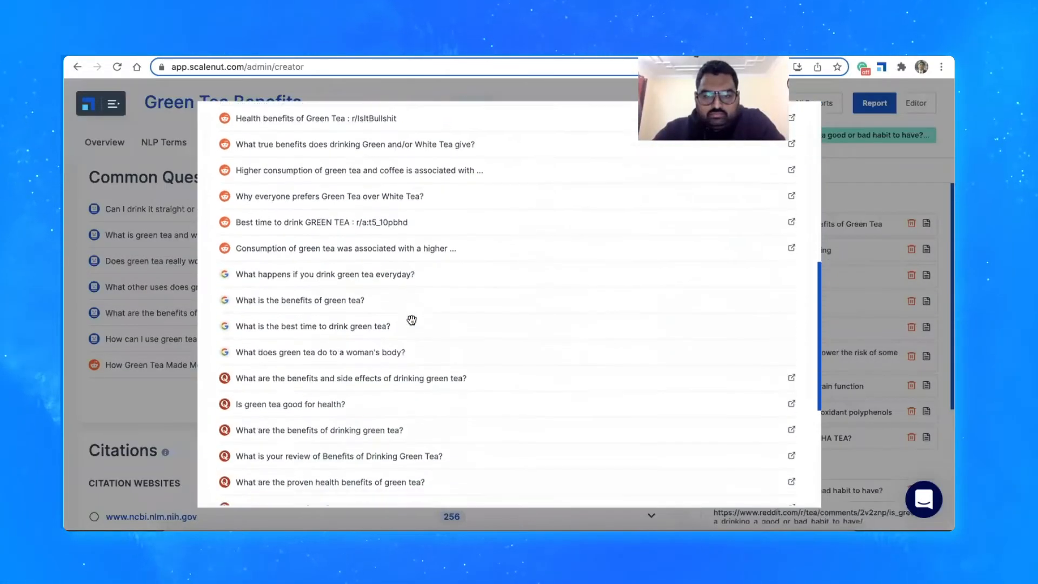
click(319, 378)
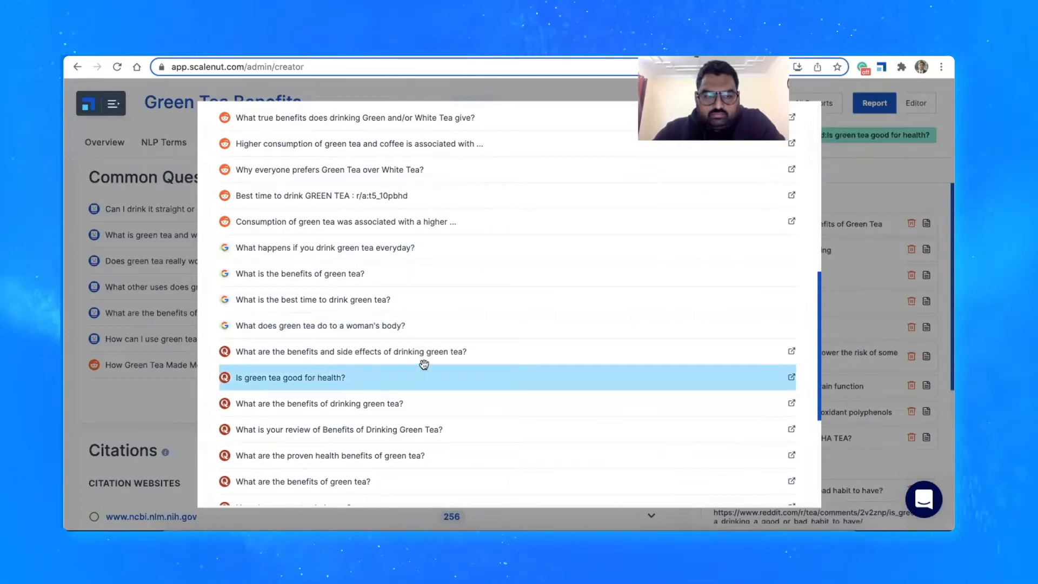
scroll(424, 364, down, 2)
click(373, 381)
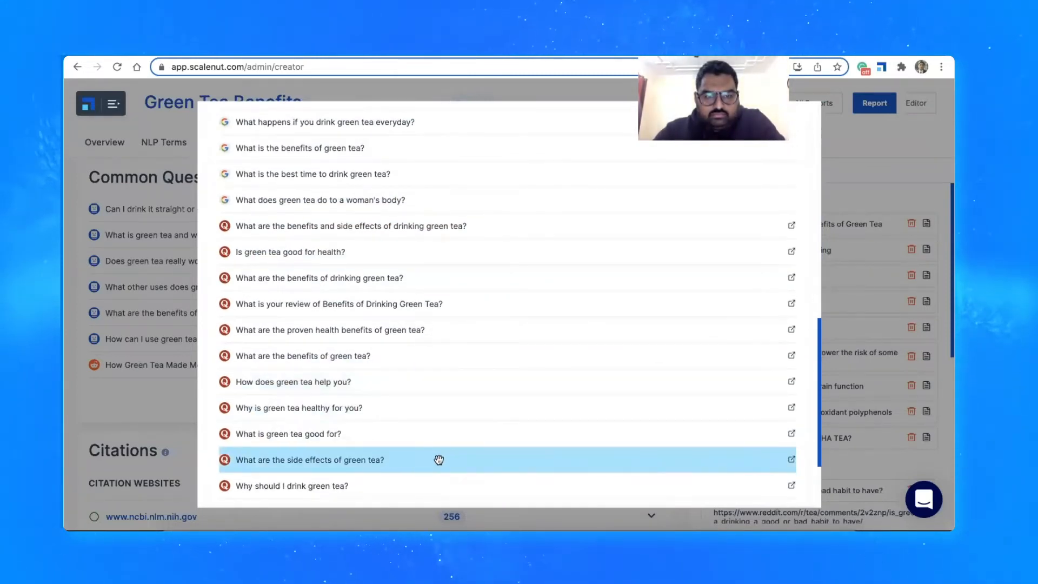
click(852, 156)
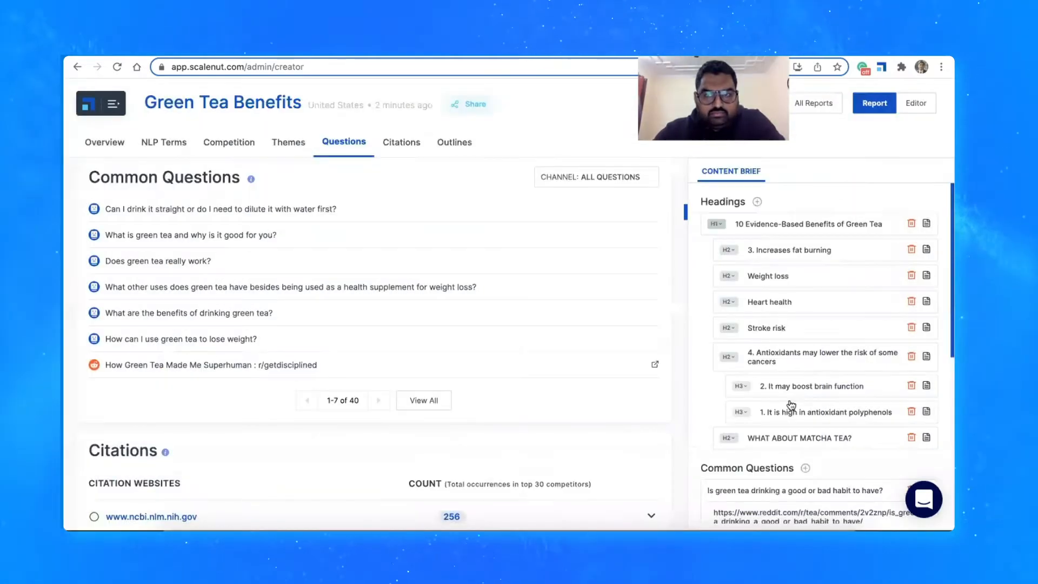
Remove the number "3." from the brief's heading so it reads "Increases fat burning"
scroll(768, 368, down, 1)
scroll(776, 374, down, 2)
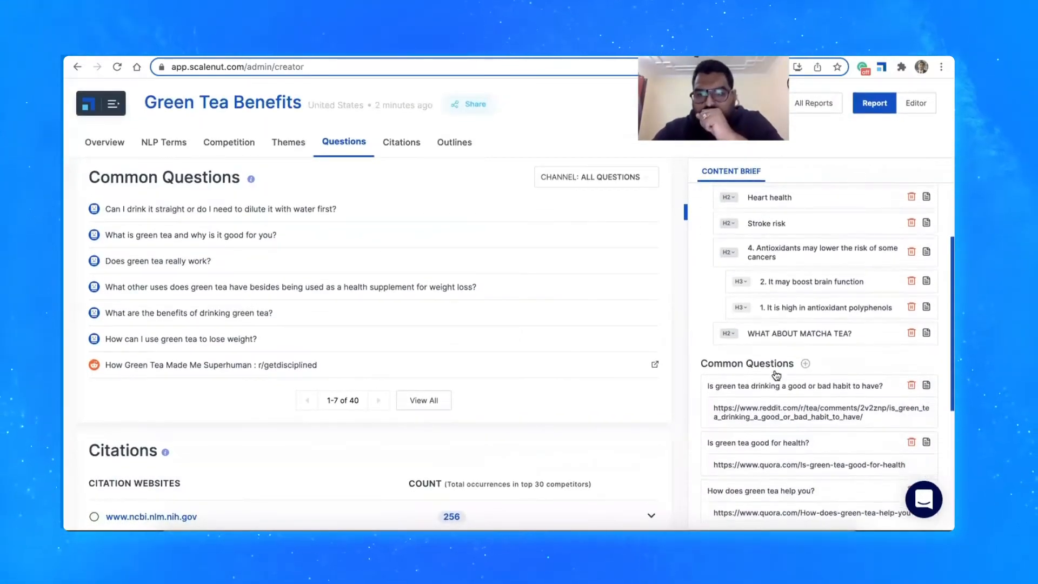
scroll(795, 324, up, 3)
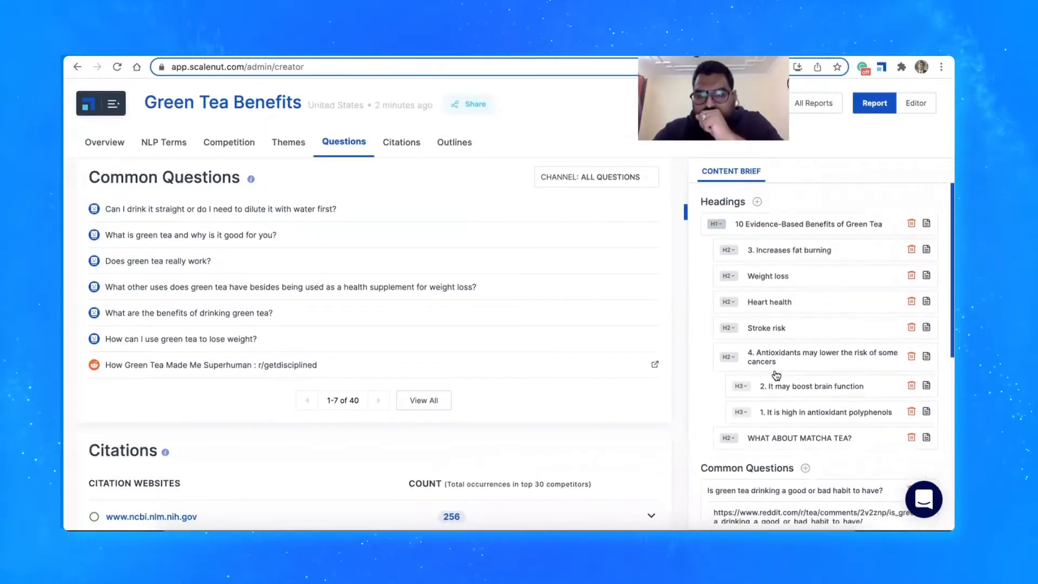
click(790, 260)
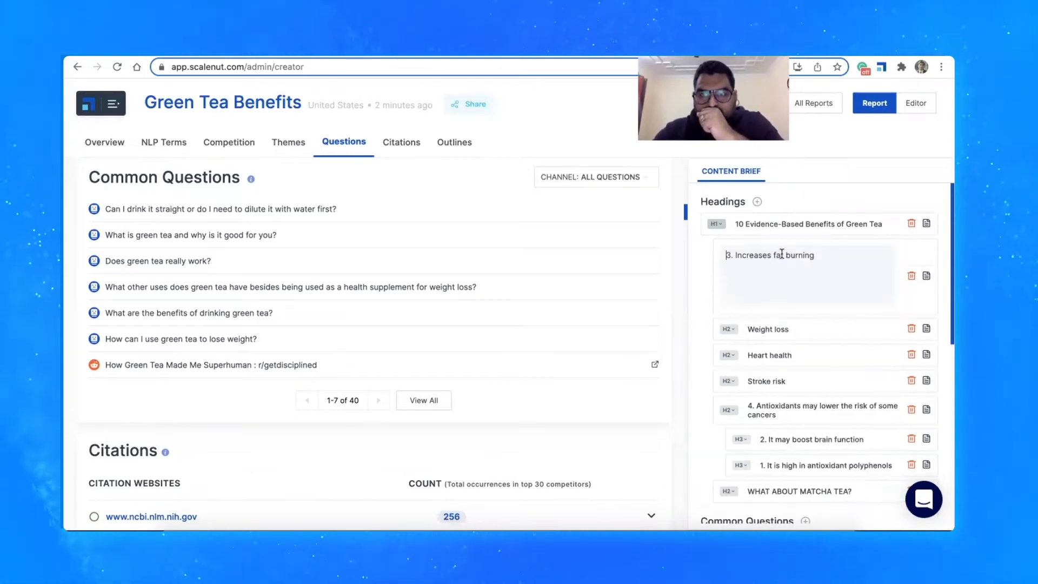
click(734, 255)
key(BackSpace)
key(BackSpace)
key(BackSpace)
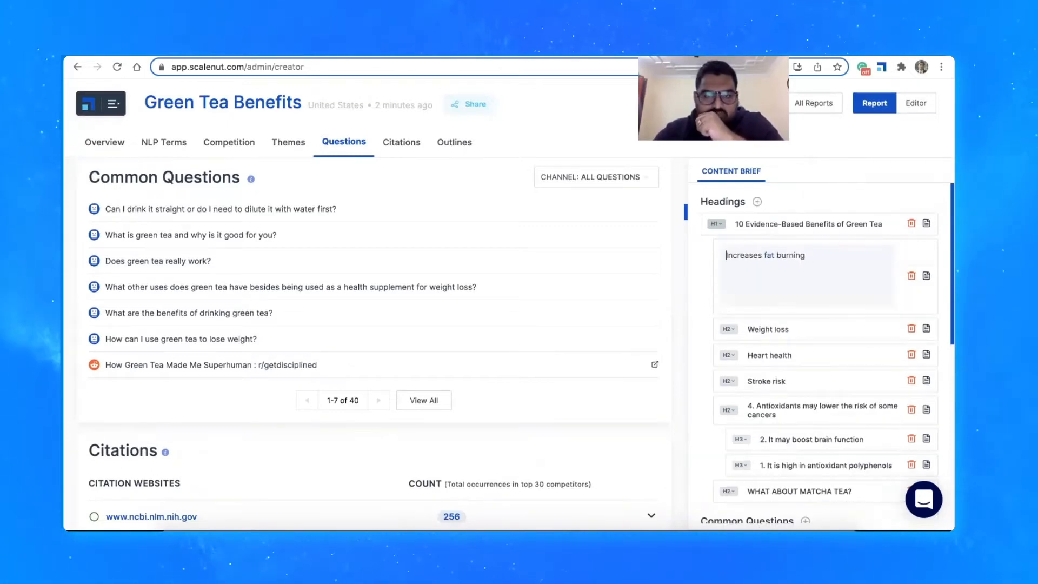
scroll(683, 304, down, 6)
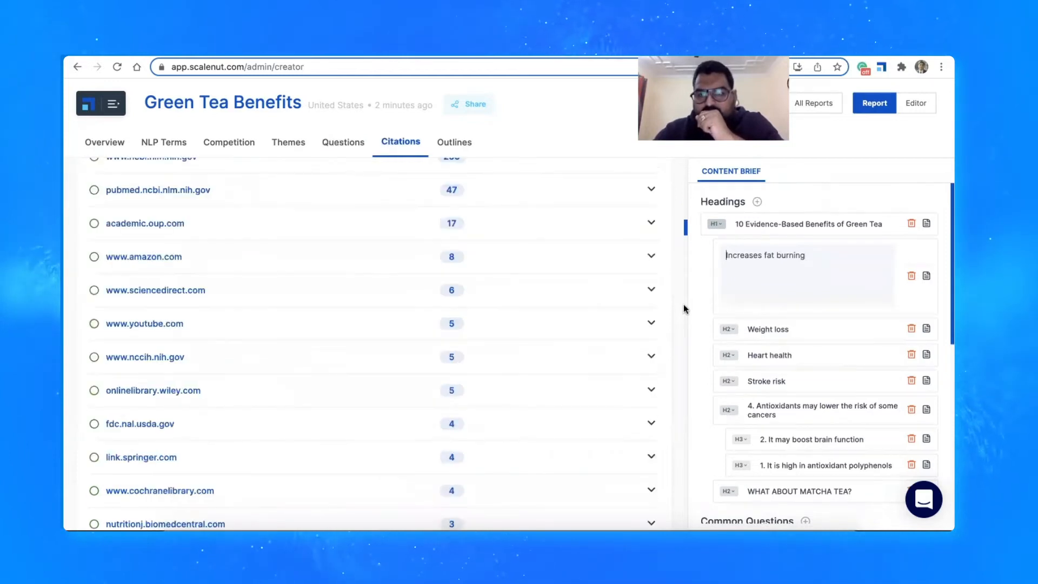
click(696, 299)
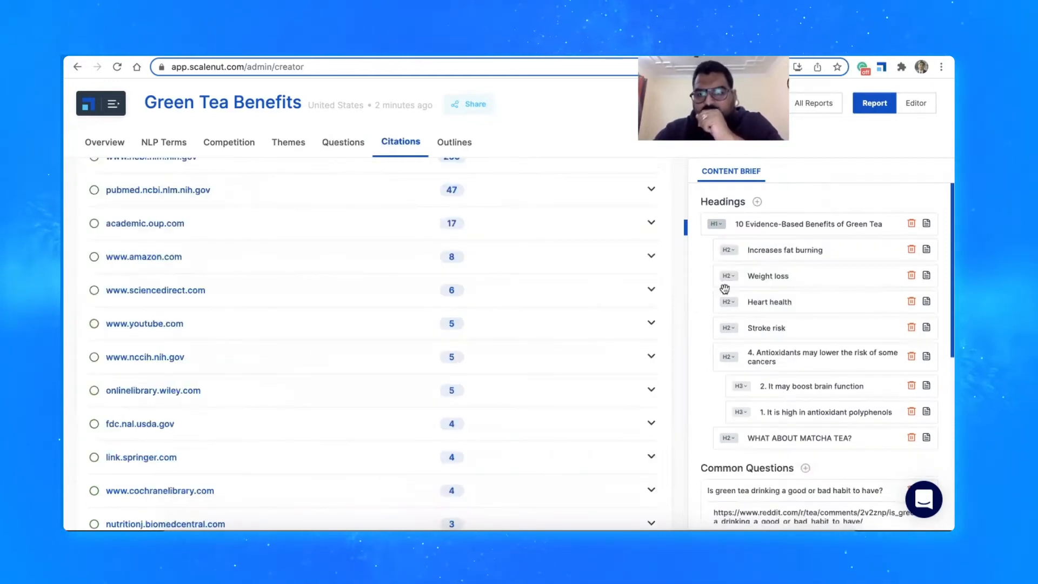
Add the note "Talk about weight loss" under "Increases fat burning" and move the "Weight loss" heading below "Heart health"
click(928, 253)
text(Ta)
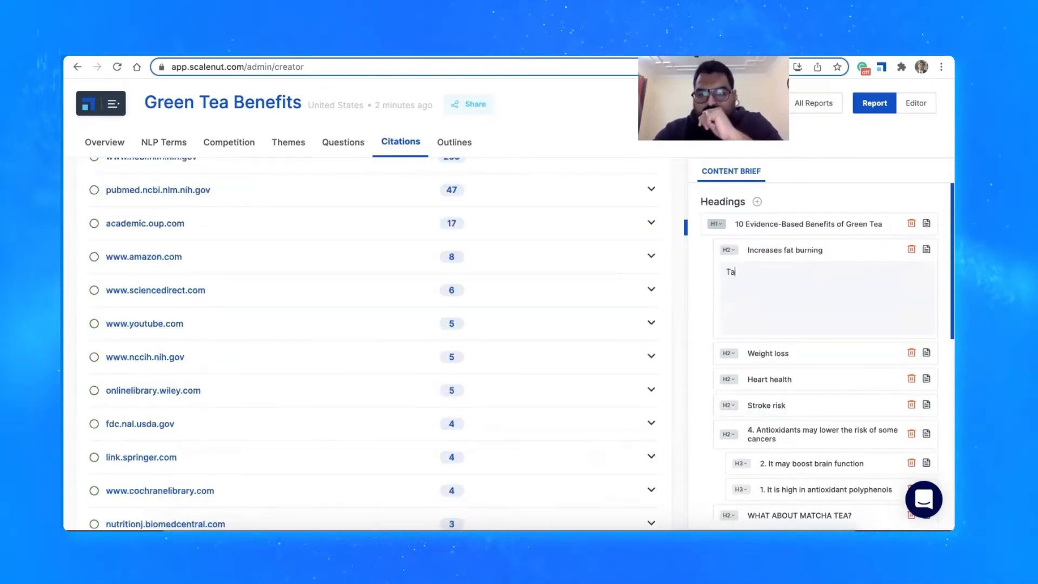
text(lk about we)
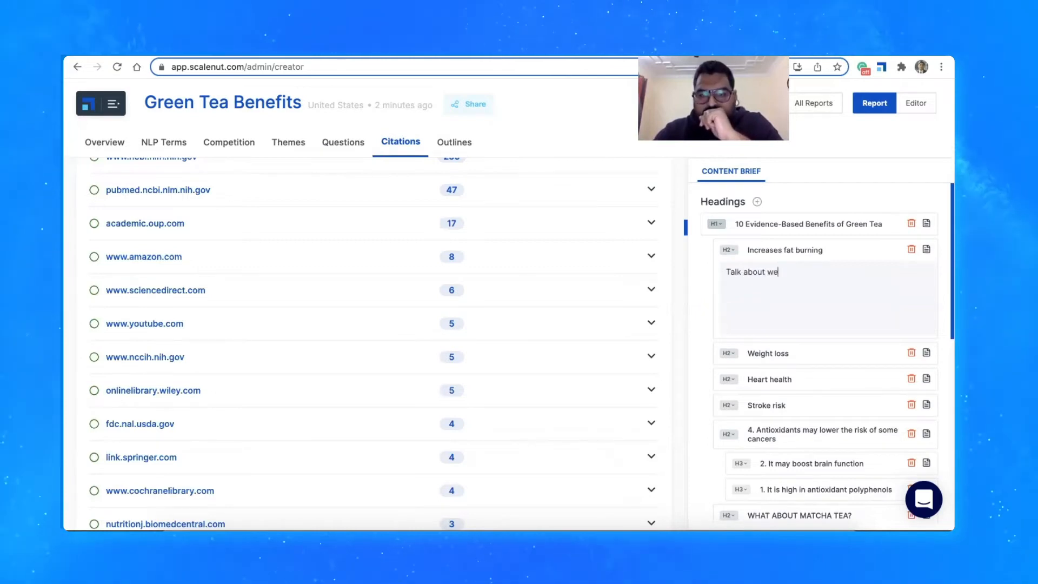
text(ight loss)
key(Return)
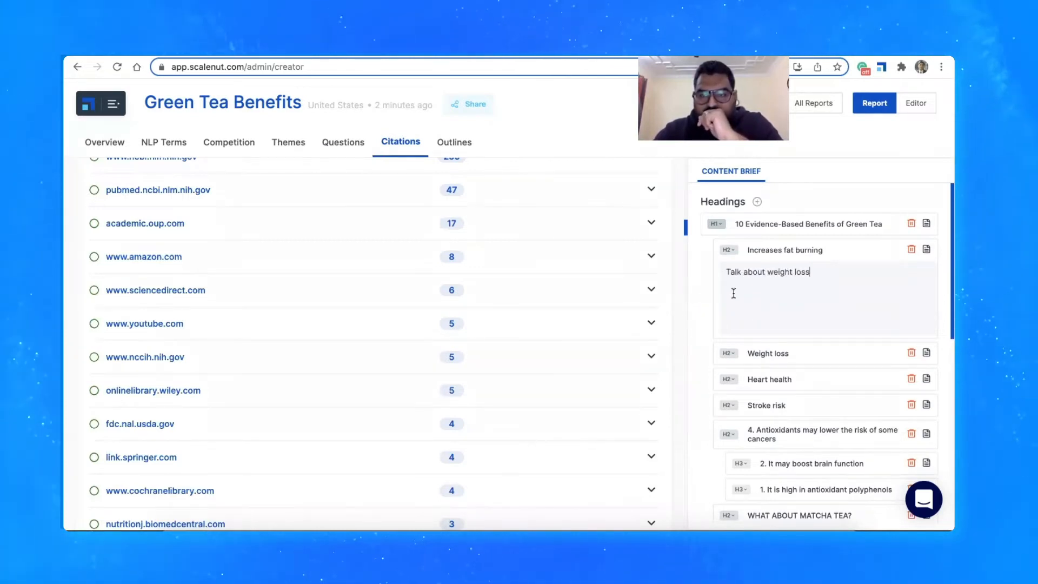
click(699, 310)
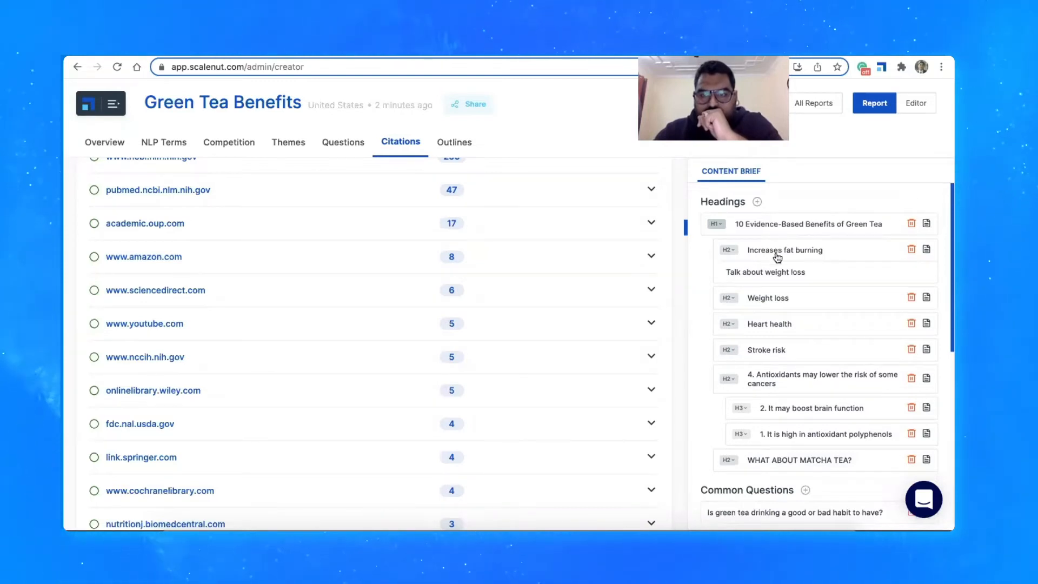
mouse_move(809, 299)
mouse_down()
mouse_move(812, 329)
mouse_move(812, 320)
mouse_move(794, 332)
mouse_up()
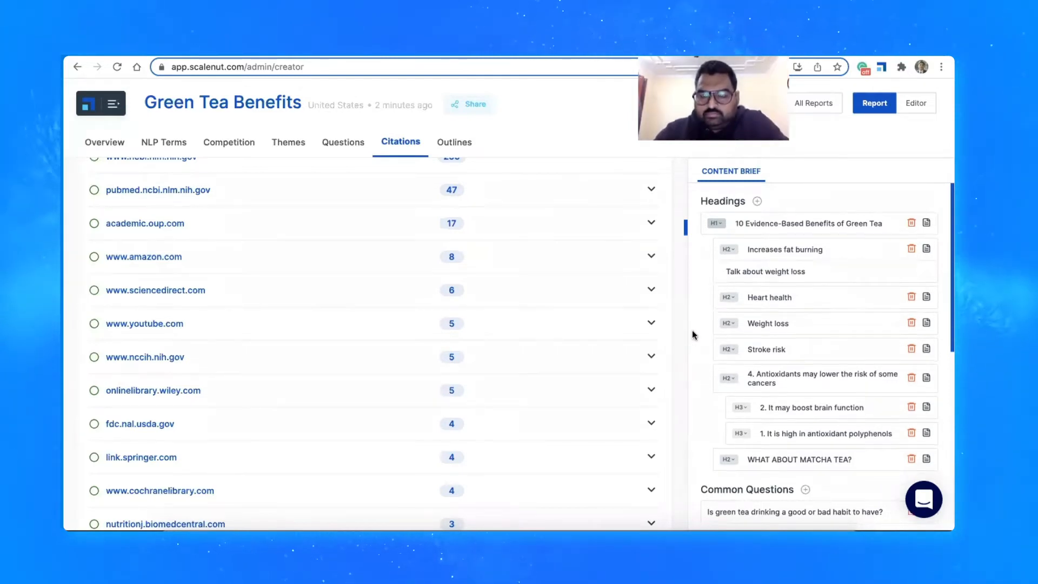
Add the additional note "Talk about side-effects" to the content brief
scroll(692, 331, down, 6)
scroll(692, 330, up, 1)
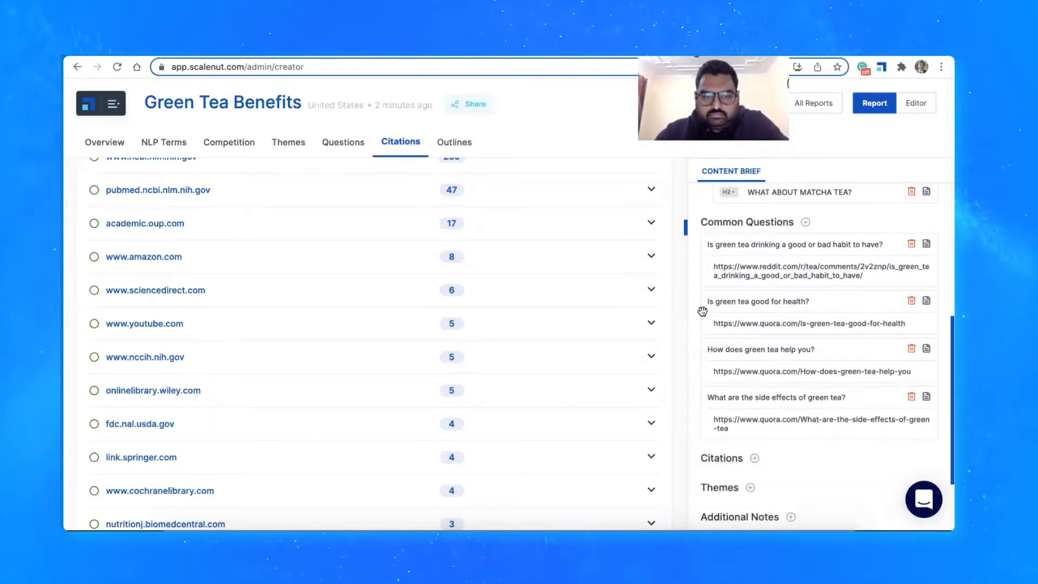
scroll(731, 398, down, 2)
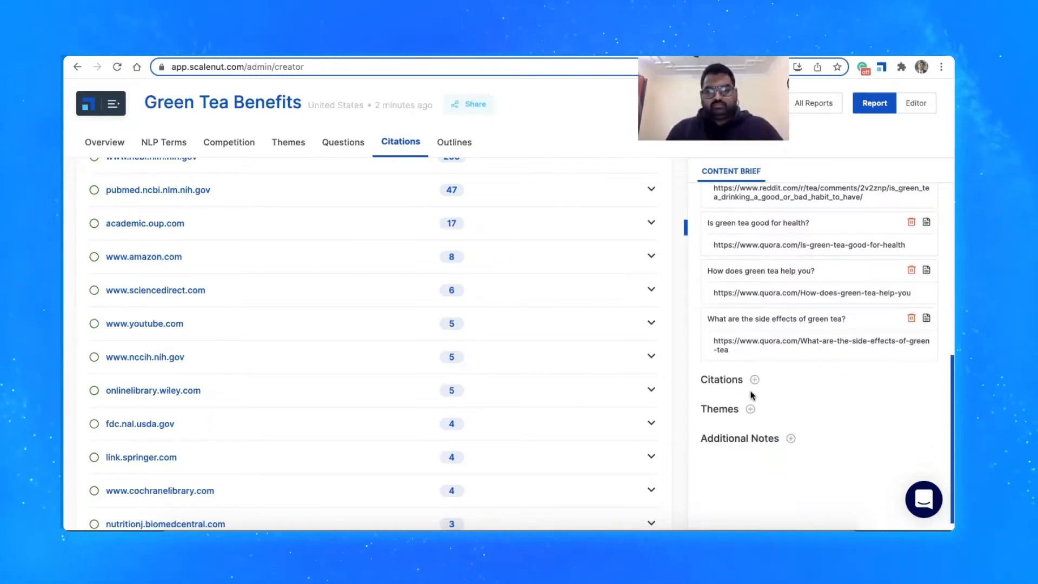
click(789, 438)
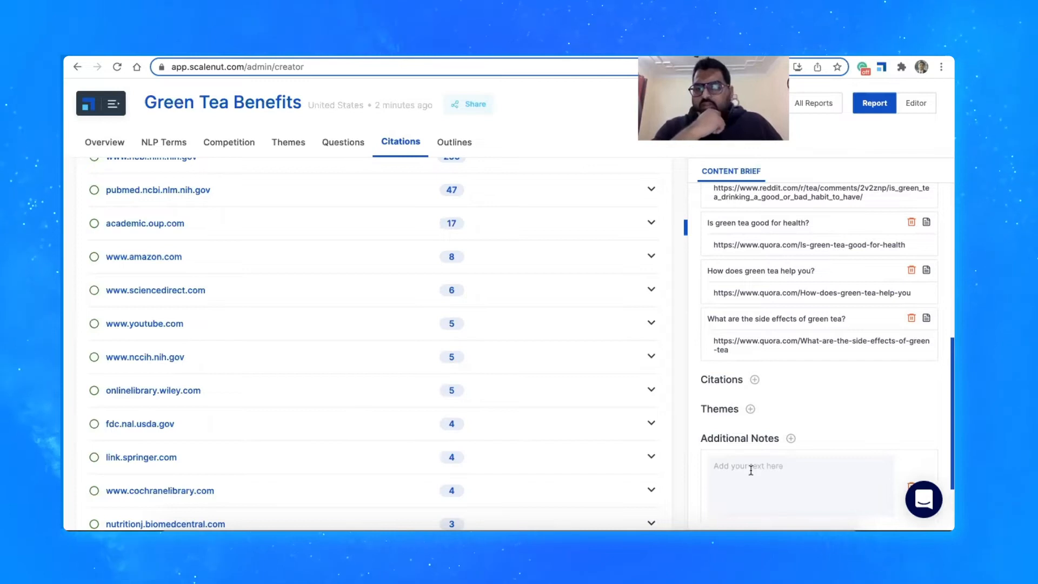
text(Talk about side-)
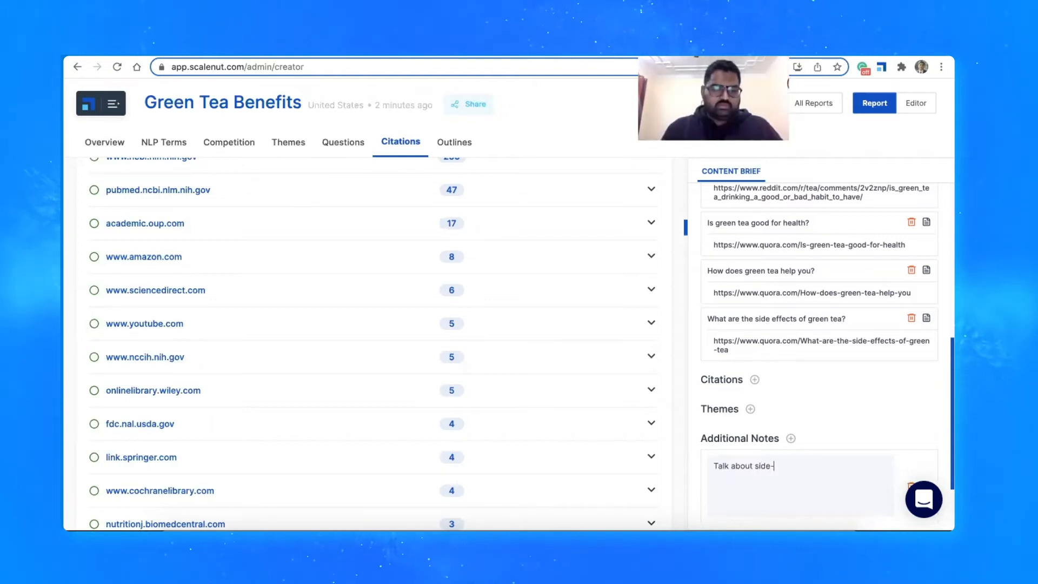
text(effects)
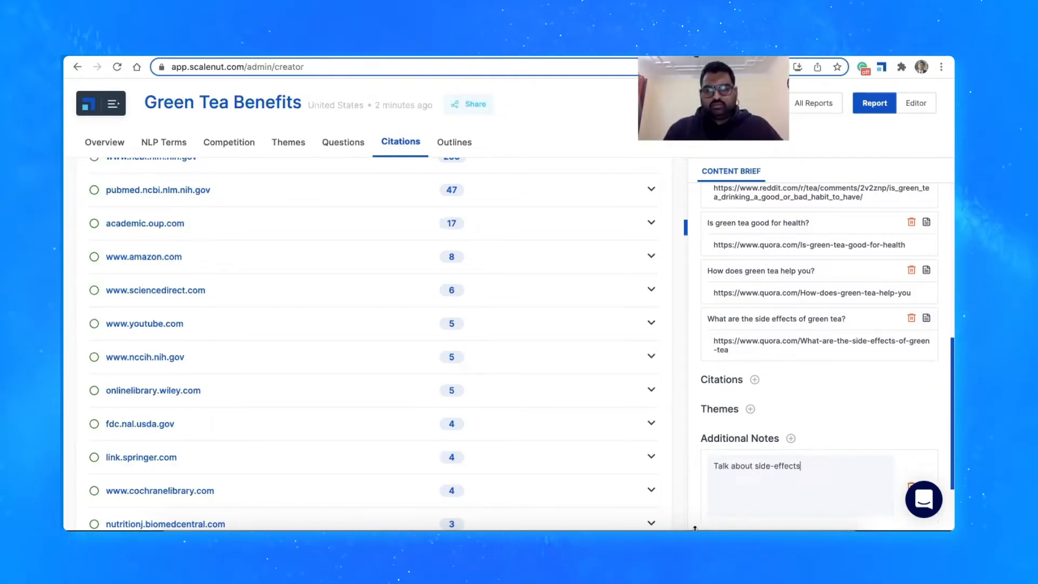
click(691, 474)
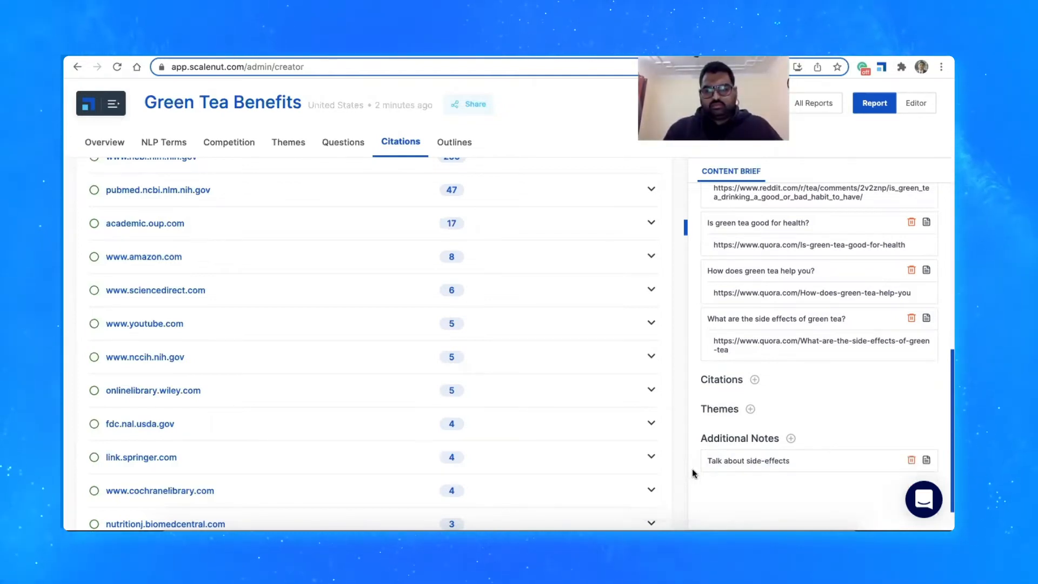
Review the report's NLP terms alongside the brief and switch from the report to the content editor
scroll(685, 409, up, 10)
scroll(685, 410, up, 15)
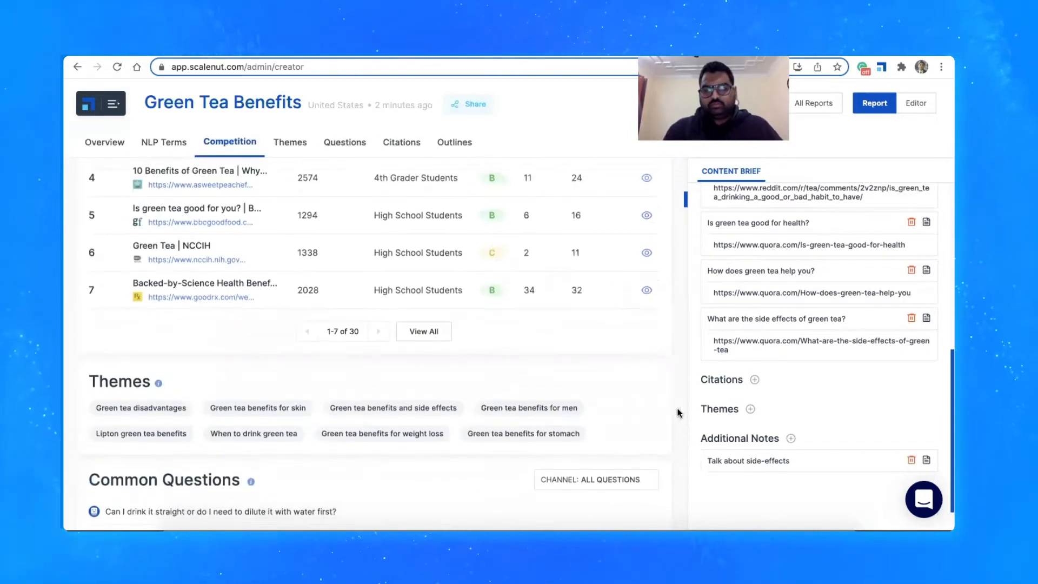
scroll(764, 371, up, 10)
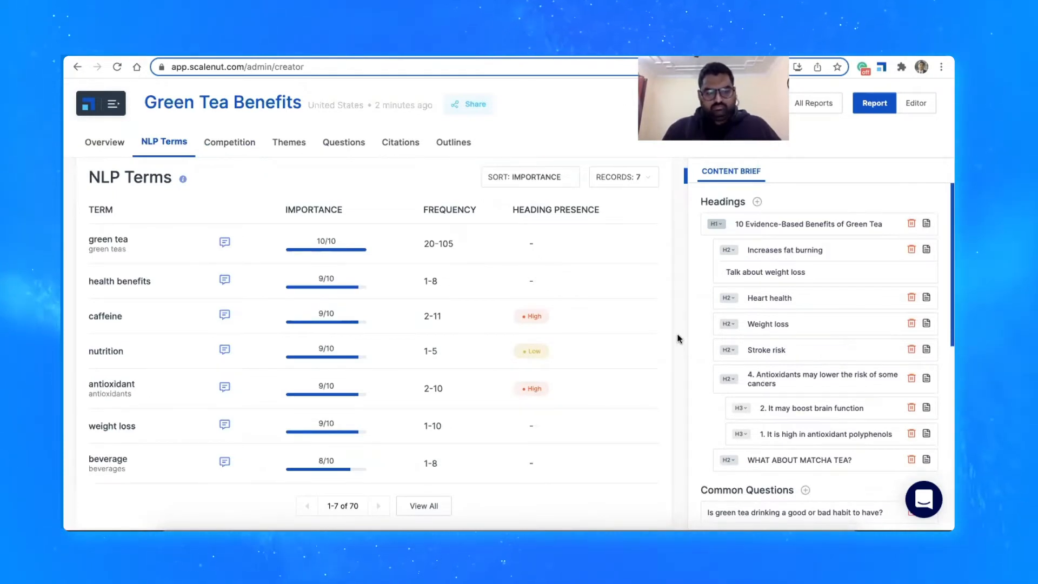
click(918, 104)
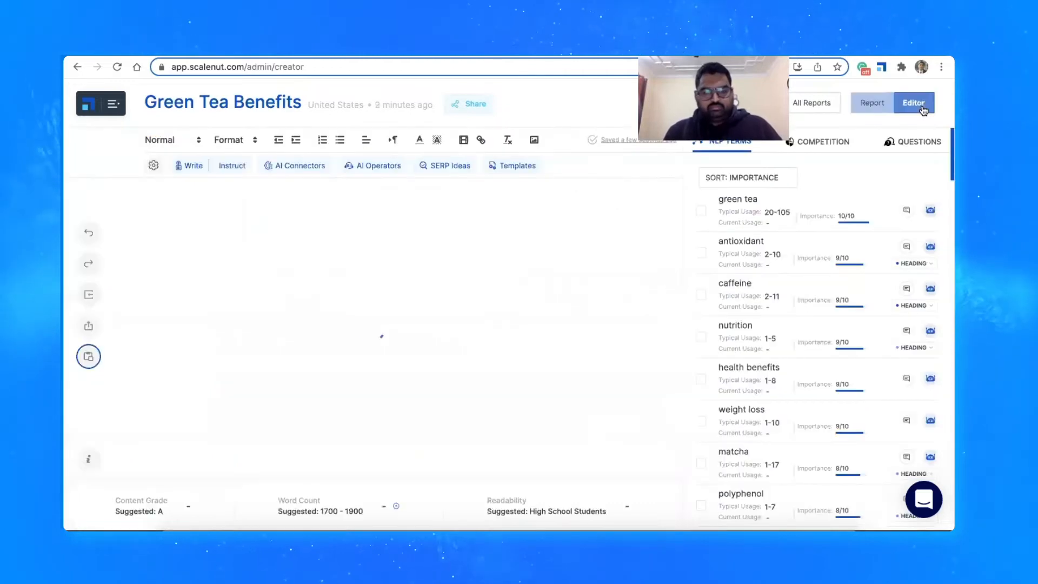
click(872, 101)
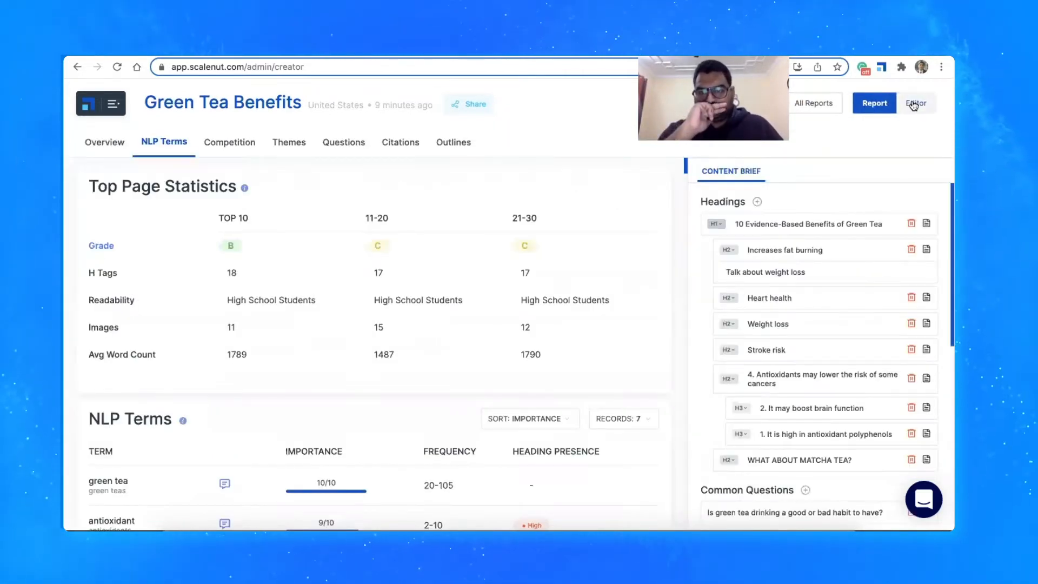
click(913, 104)
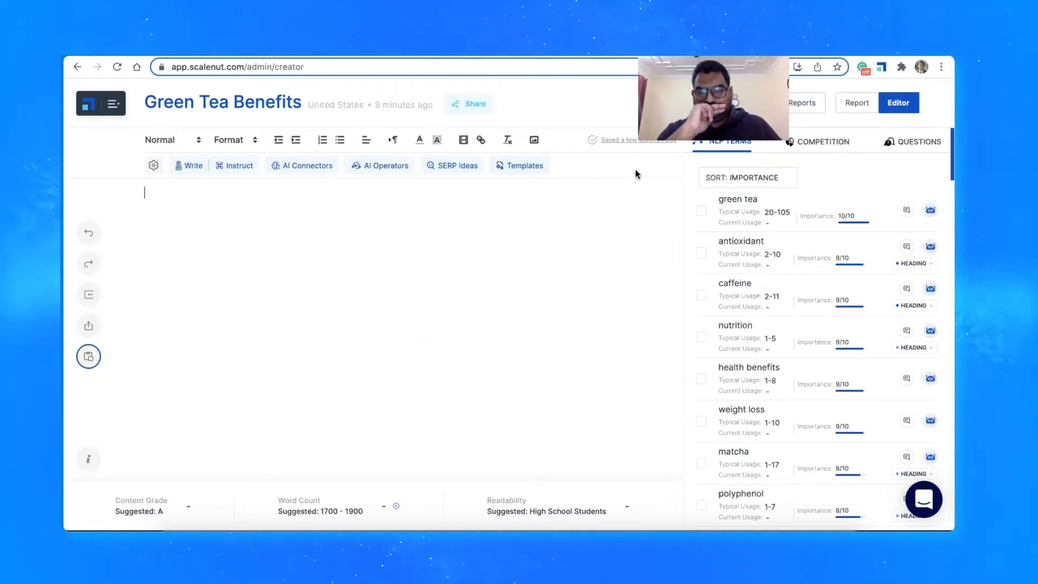
Open the Blog Title Creator template in the editor, ready for entering a keyword
click(518, 169)
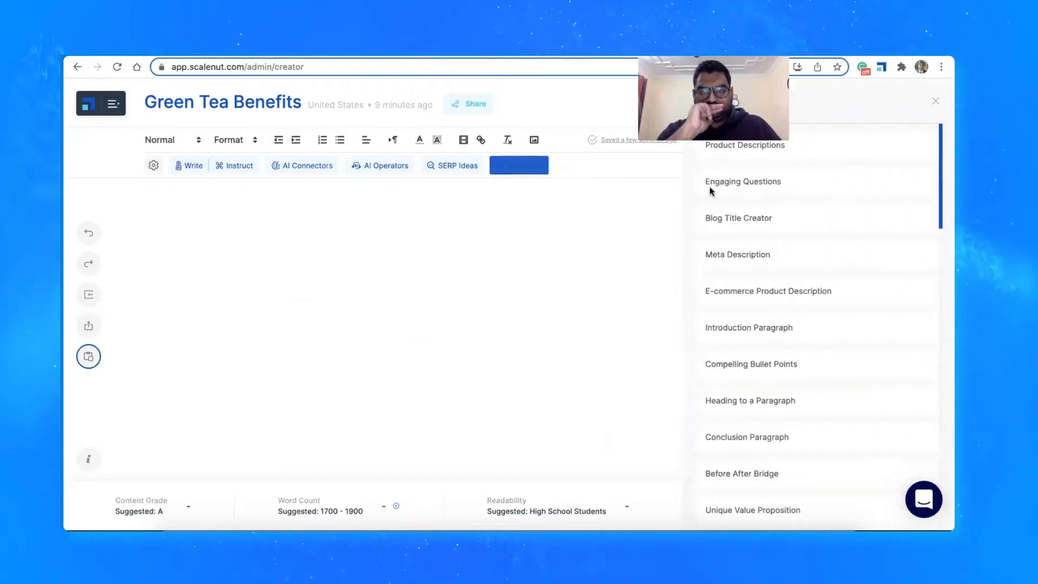
click(819, 221)
click(817, 236)
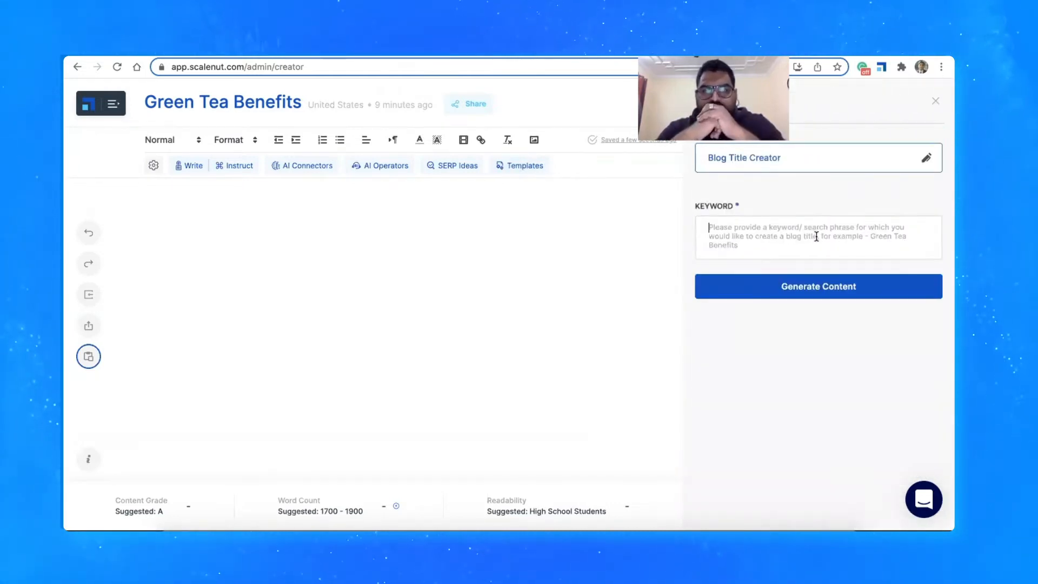
text(green te)
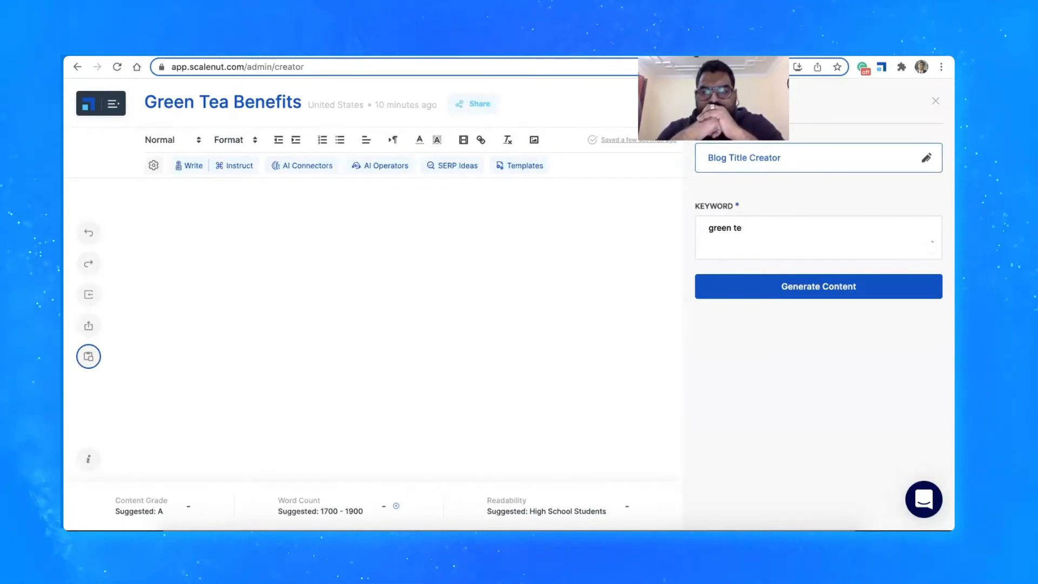
text(a benefits)
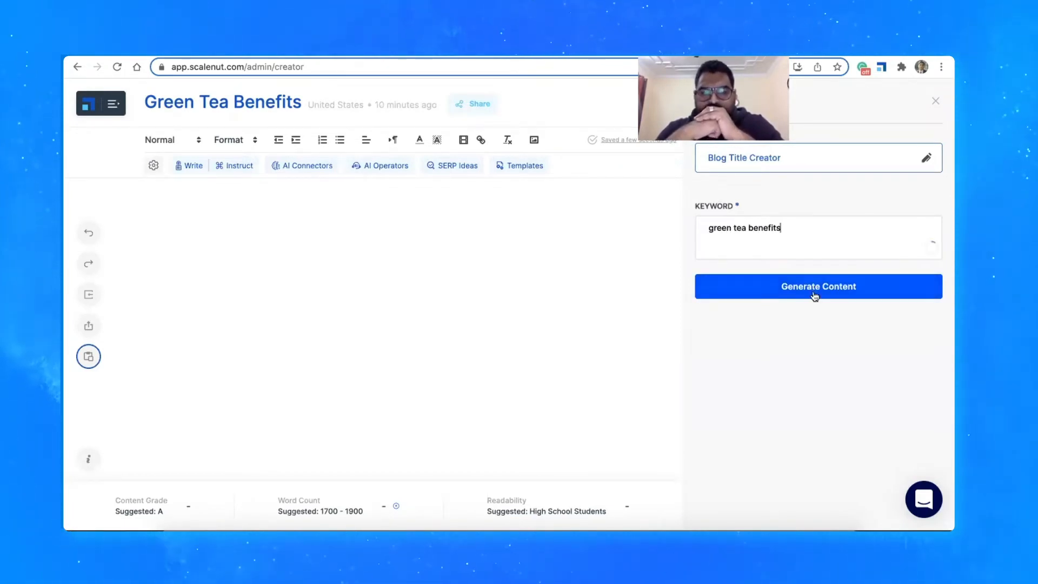
drag(839, 227, 674, 232)
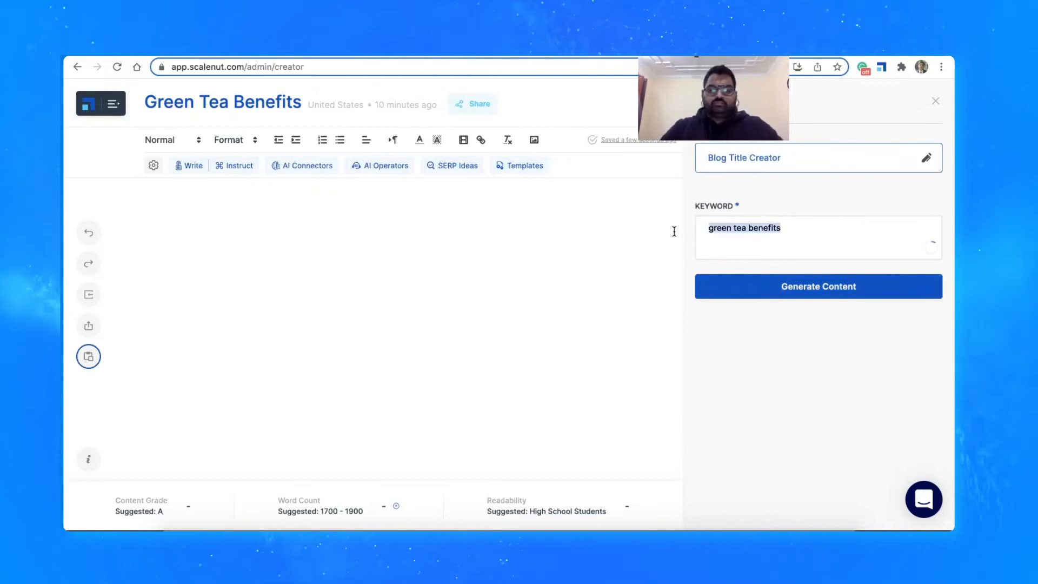
key(BackSpace)
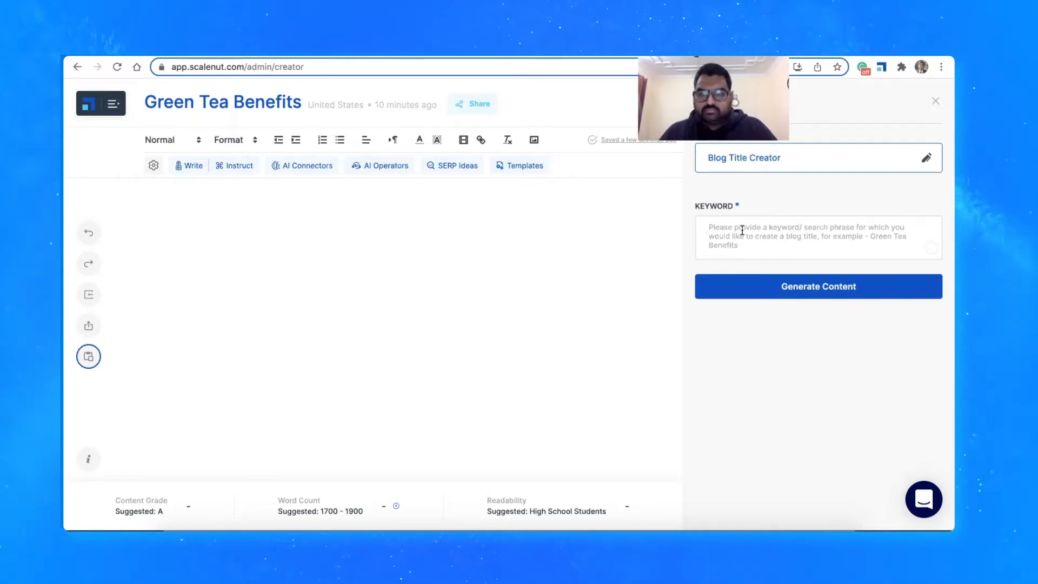
Generate blog title suggestions for the keyword "Green Tea benefits"
text(Green T)
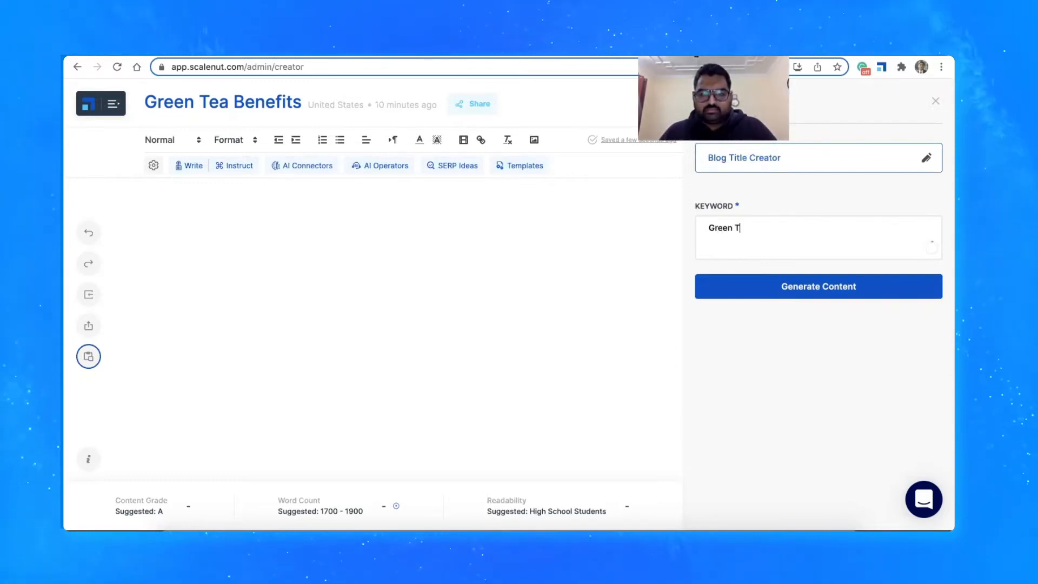
text(ea bene)
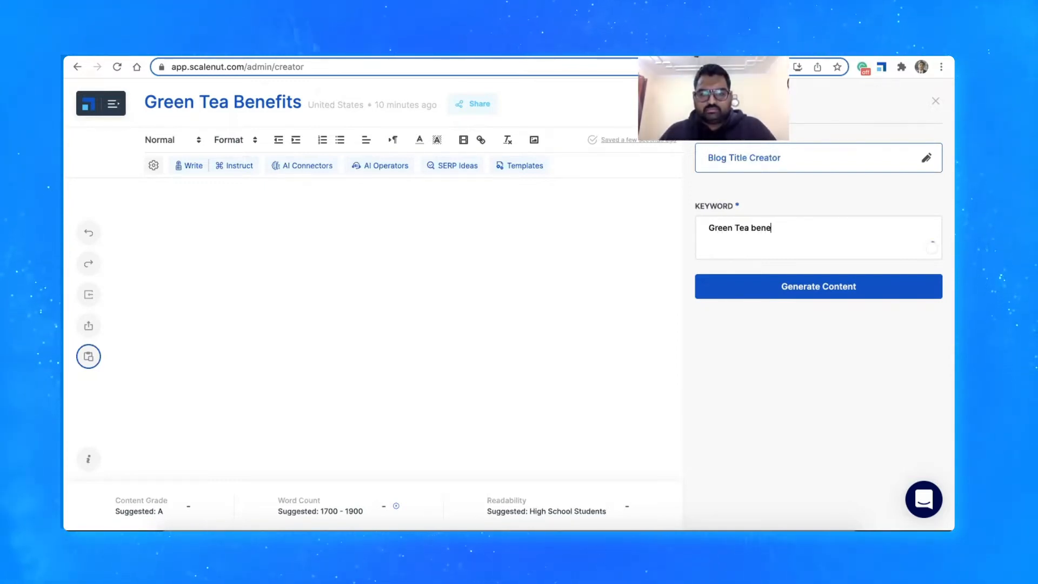
text(fits)
click(757, 285)
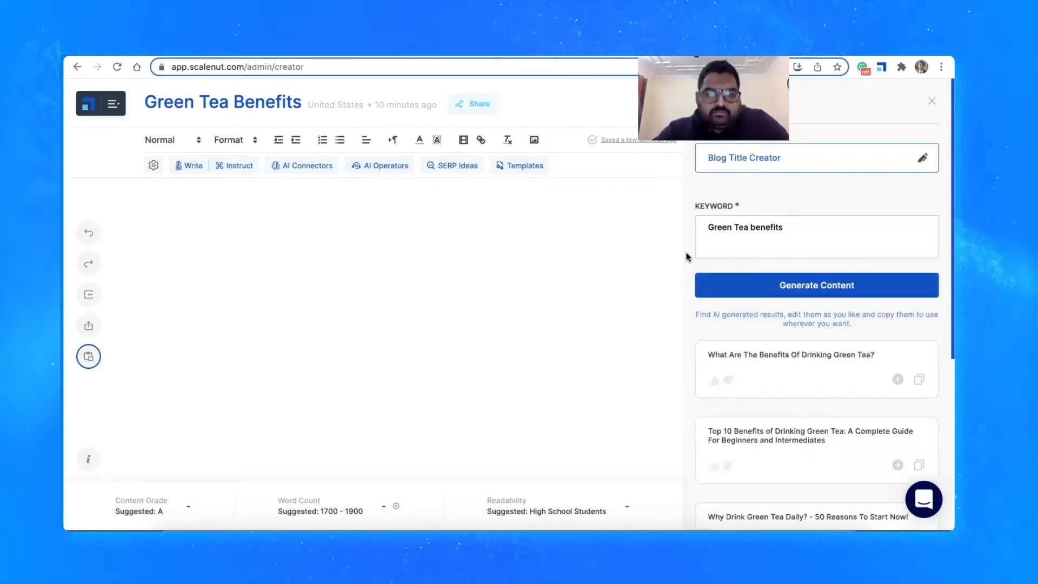
Add the suggested title "Top 10 Benefits of Drinking Green Tea: A Complete Guide For Beginners and Intermediates" to the document and close the template
scroll(689, 257, down, 1)
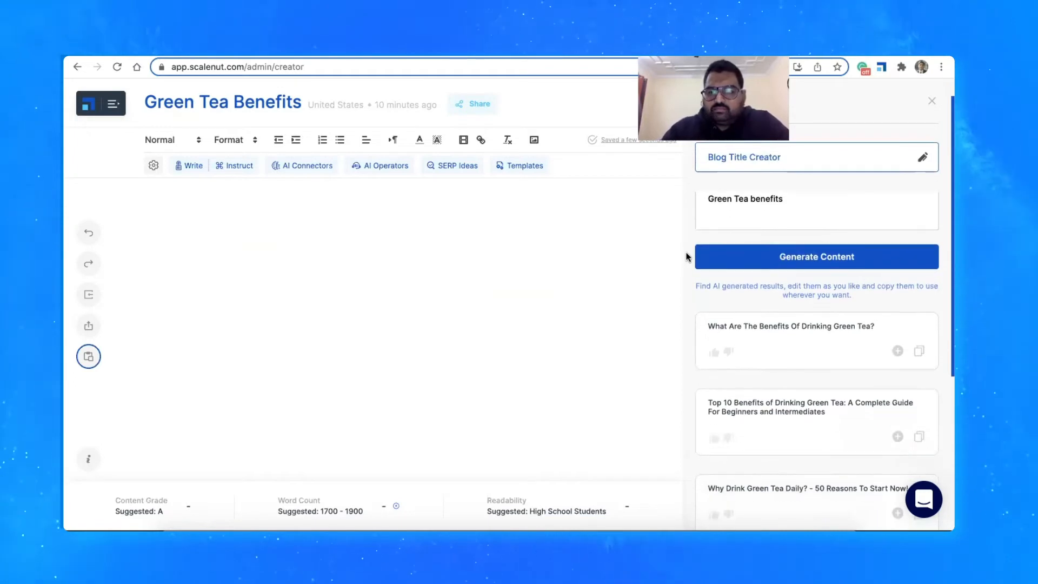
scroll(748, 352, down, 1)
scroll(749, 355, down, 5)
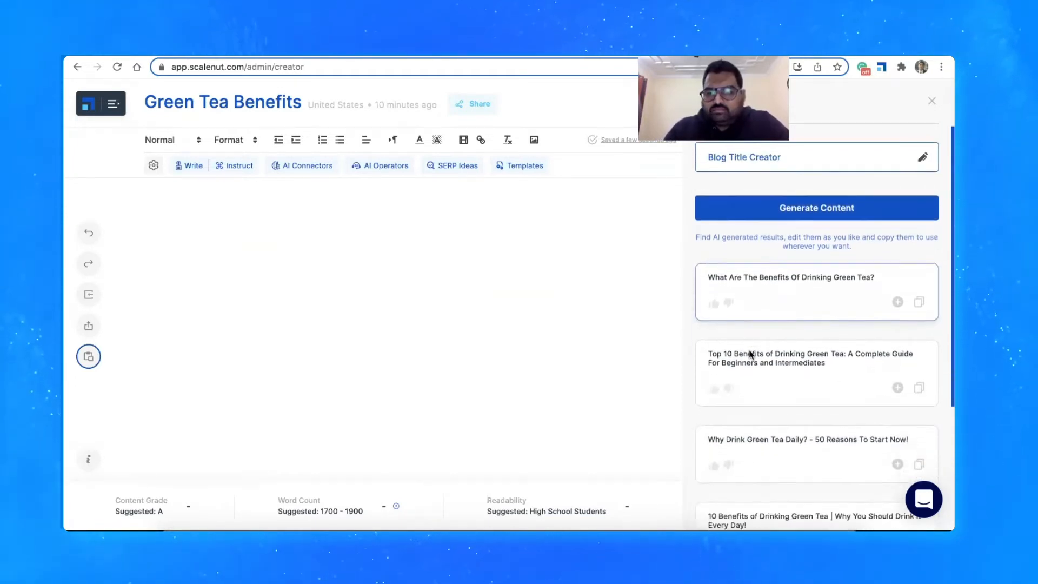
scroll(749, 355, up, 3)
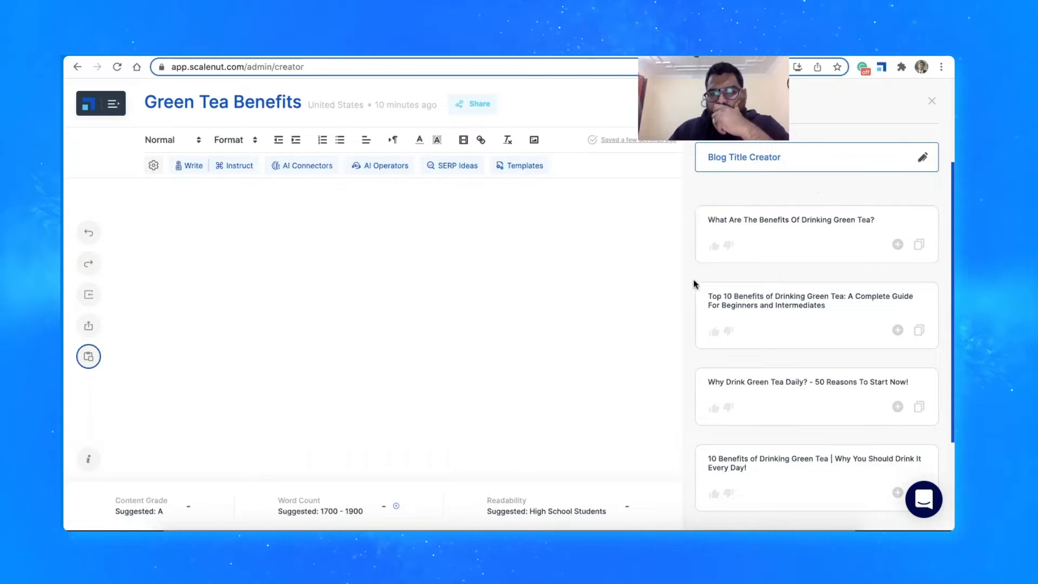
scroll(686, 296, down, 1)
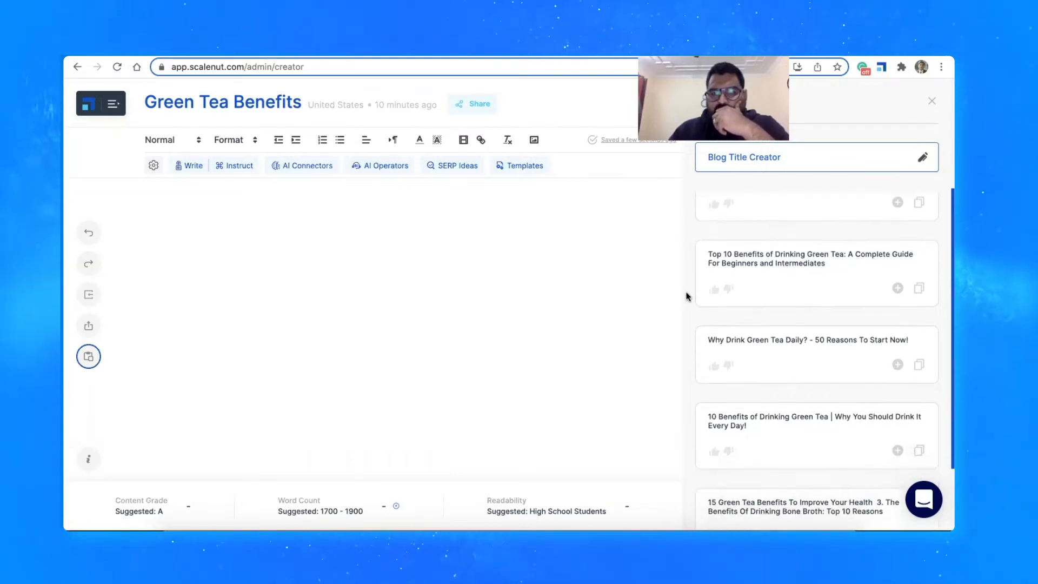
scroll(686, 296, up, 2)
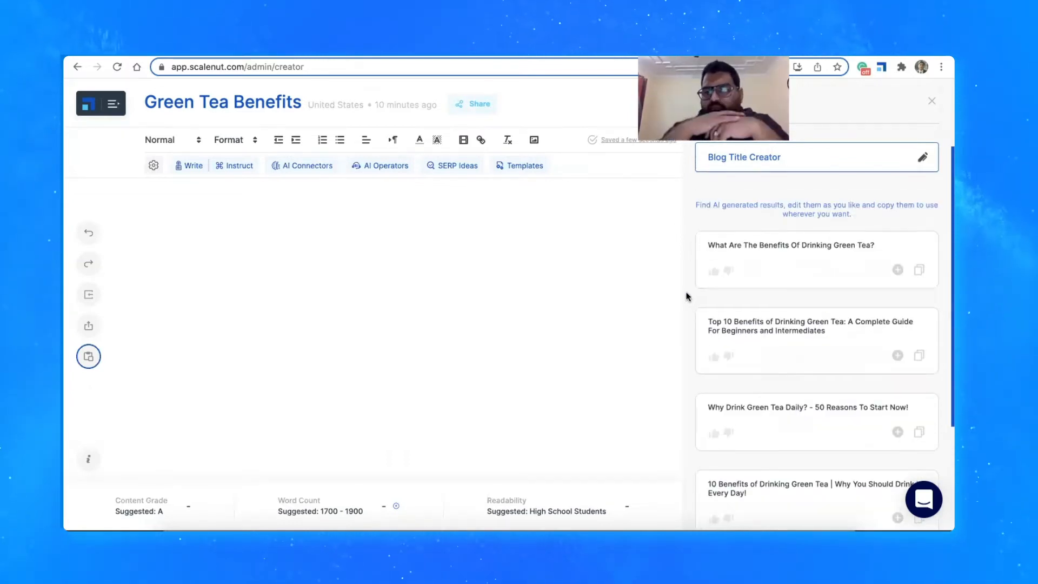
click(897, 358)
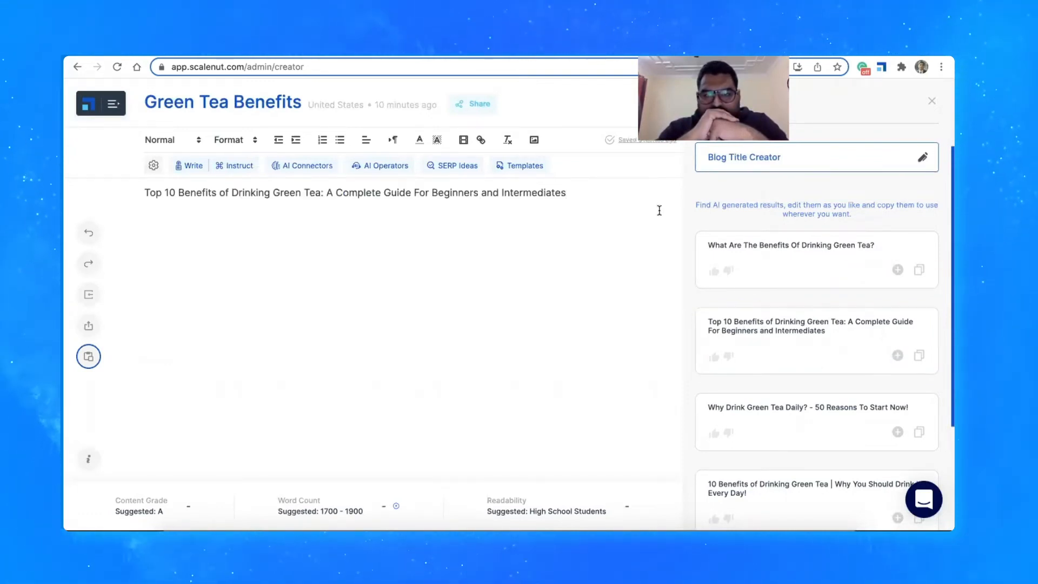
key(Return)
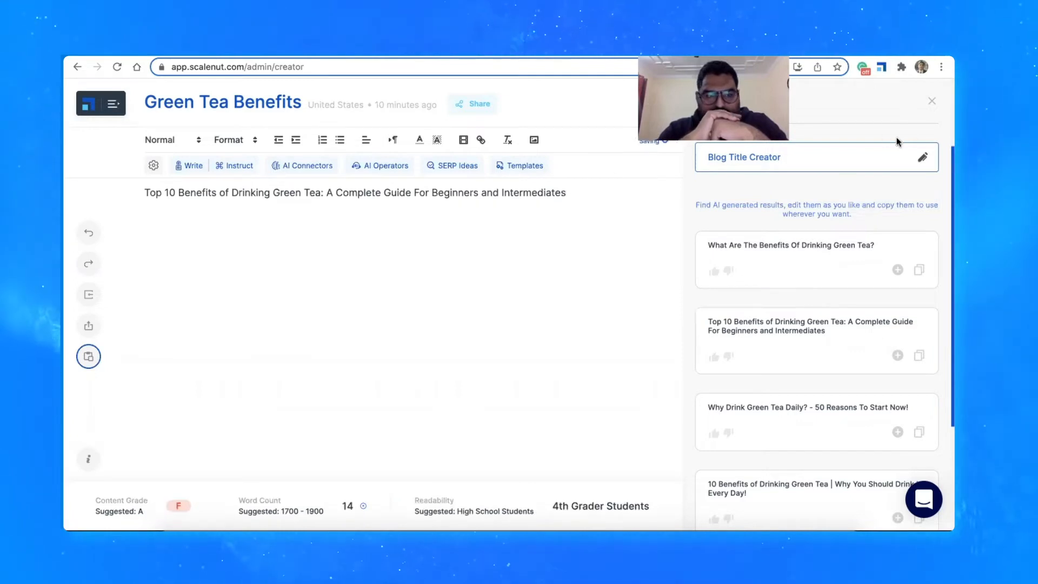
click(932, 102)
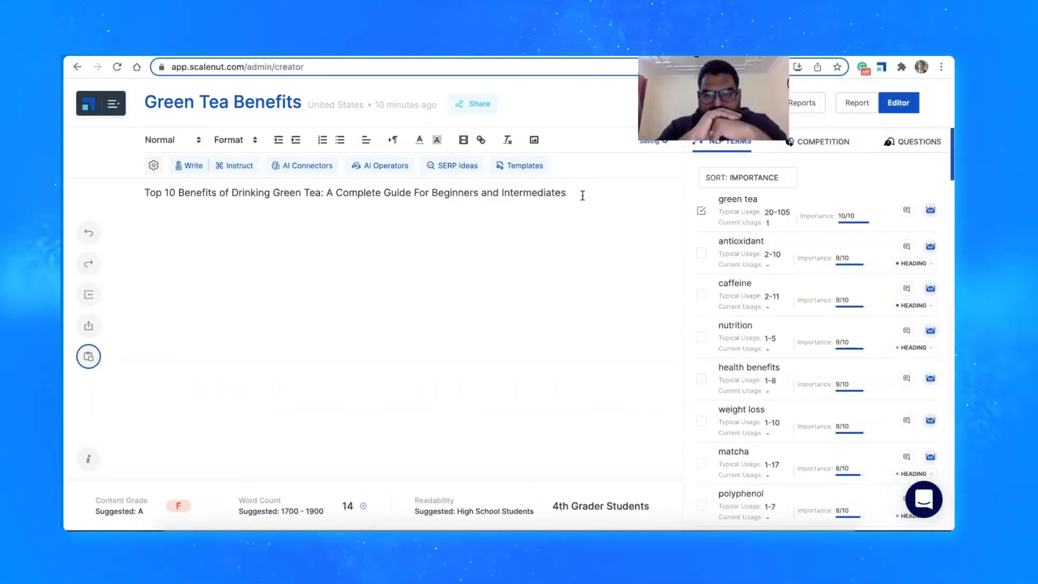
Format the inserted blog title as Heading 1
drag(582, 196, 143, 193)
key(ctrl+c)
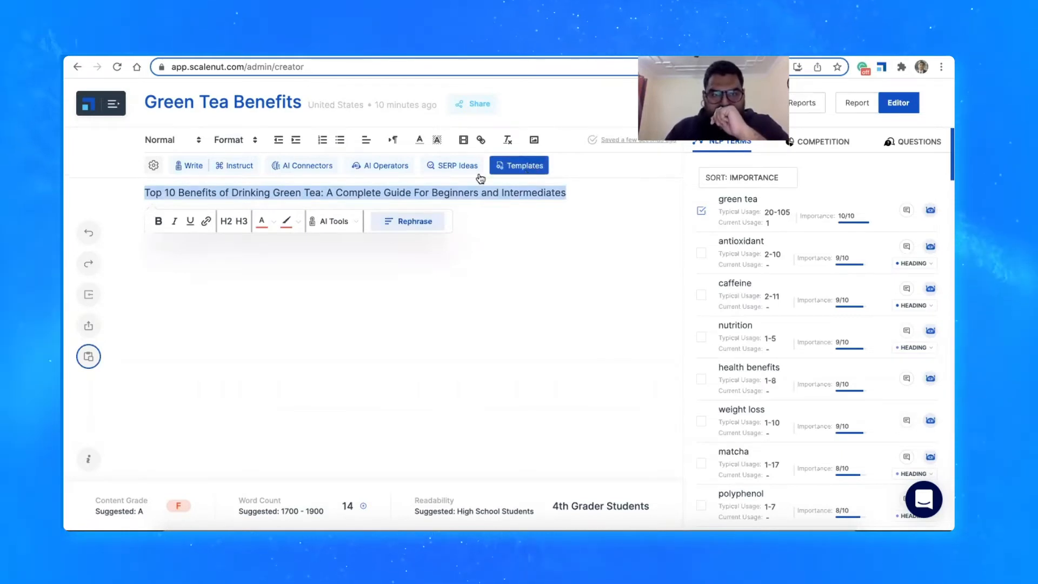
click(199, 142)
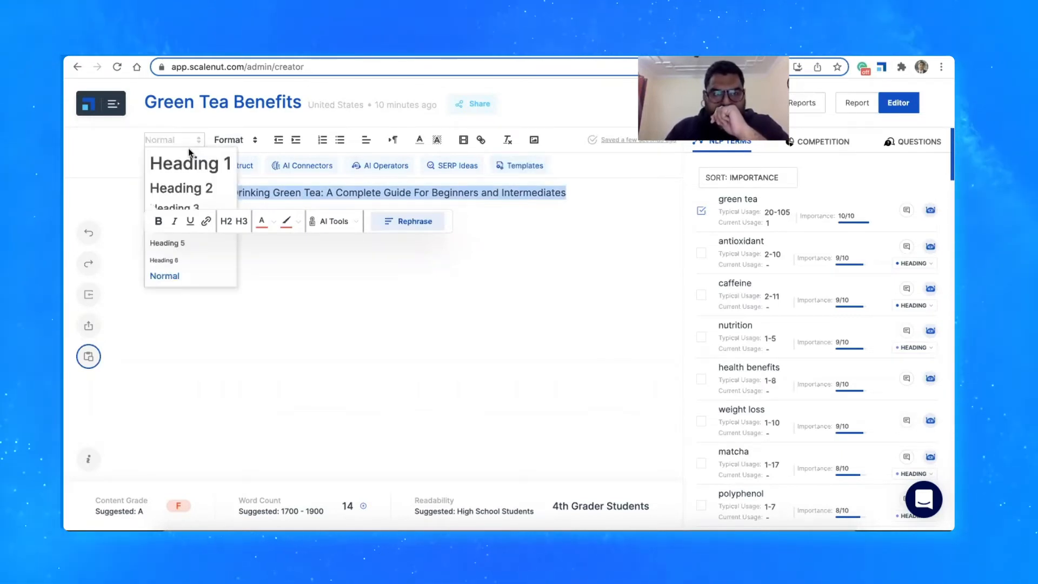
click(184, 163)
key(Right)
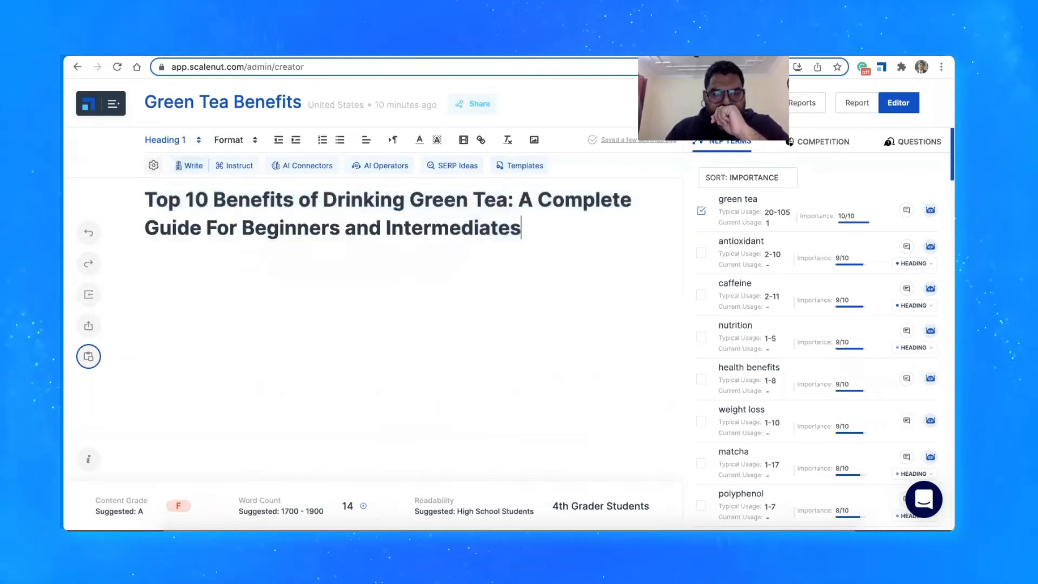
Generate introductions with the Introduction Paragraph template, using the full blog title as the topic
click(520, 165)
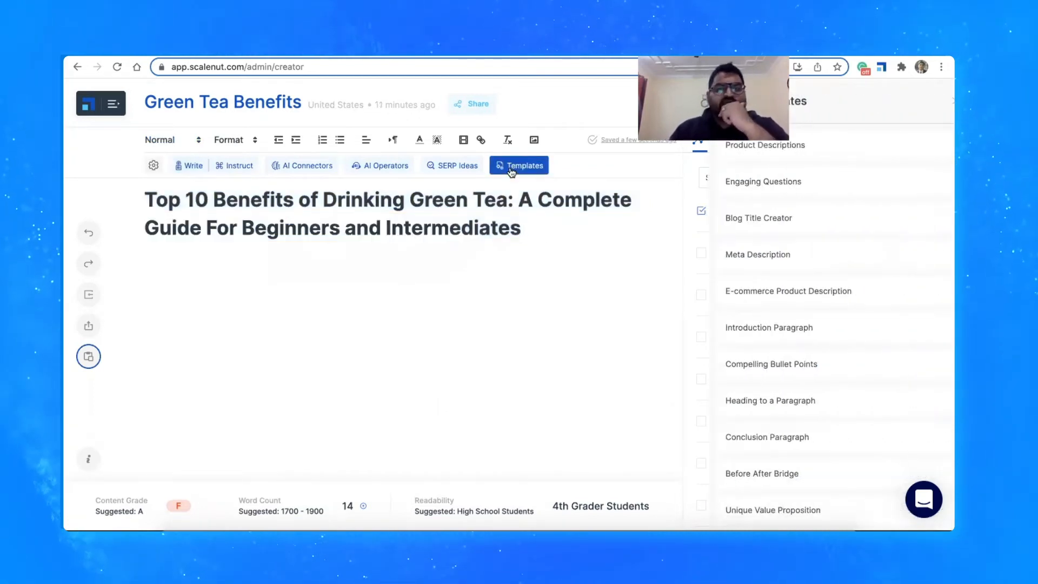
click(746, 327)
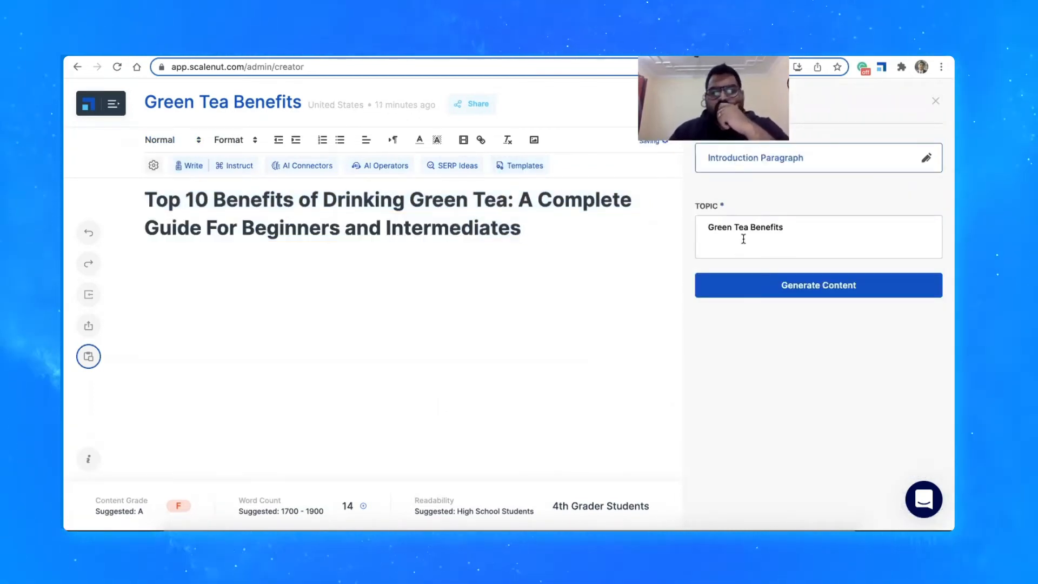
triple_click(789, 224)
key(BackSpace)
key(ctrl+v)
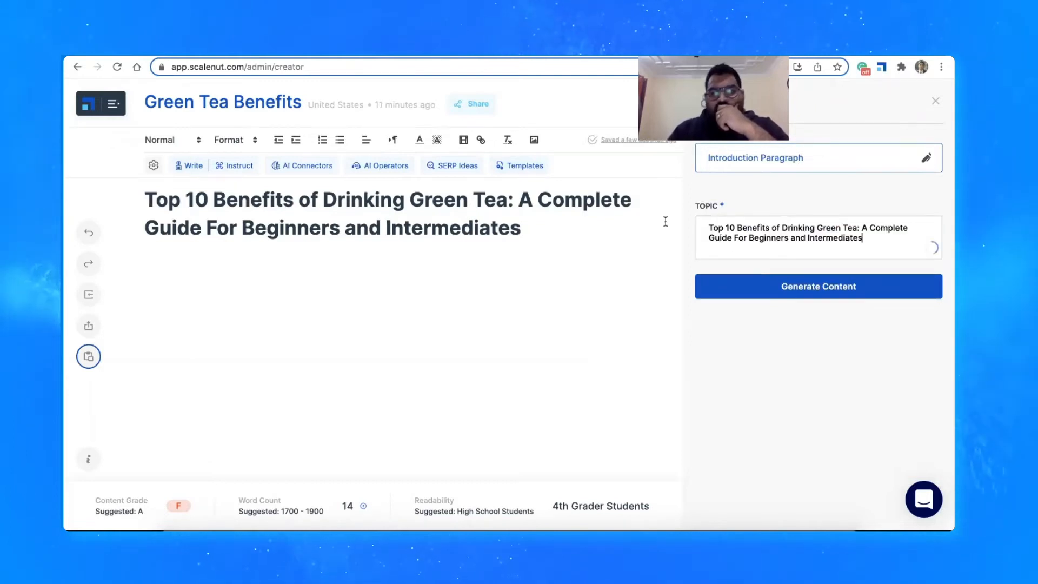
click(757, 282)
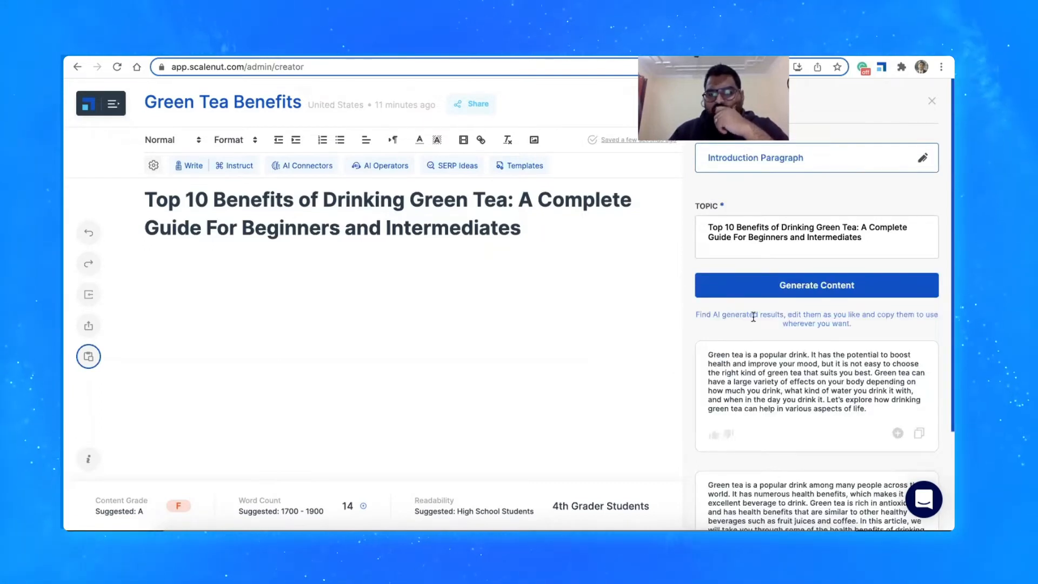
Add the first generated introduction below the title, close the template and start a new line after the paragraph
scroll(844, 379, down, 2)
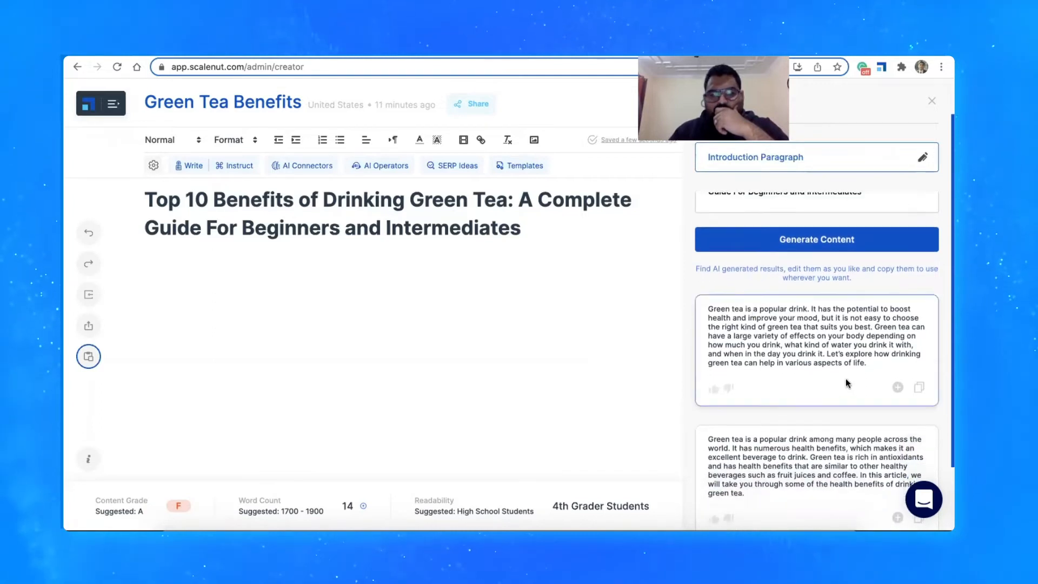
click(898, 387)
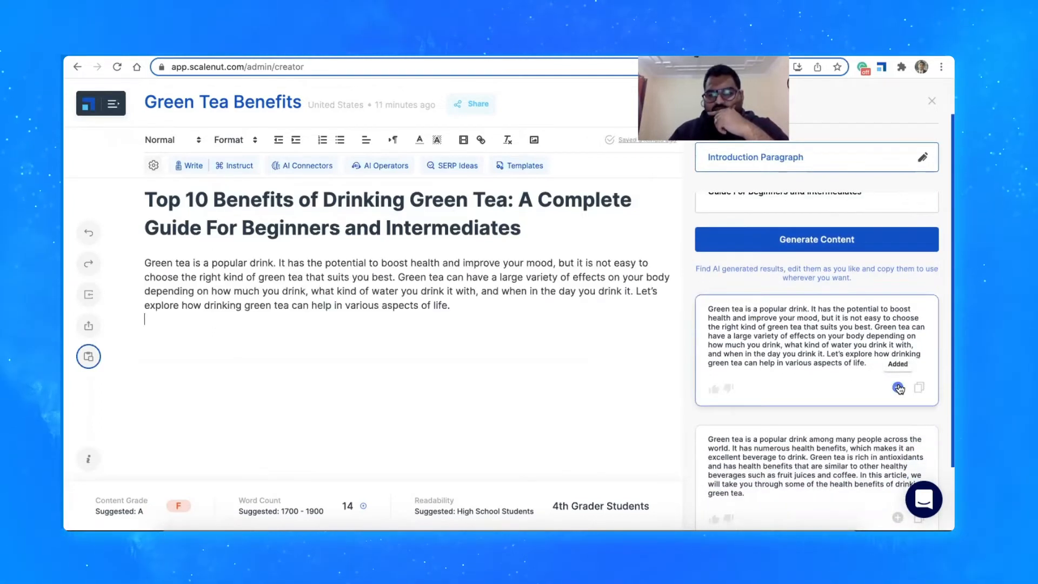
click(931, 101)
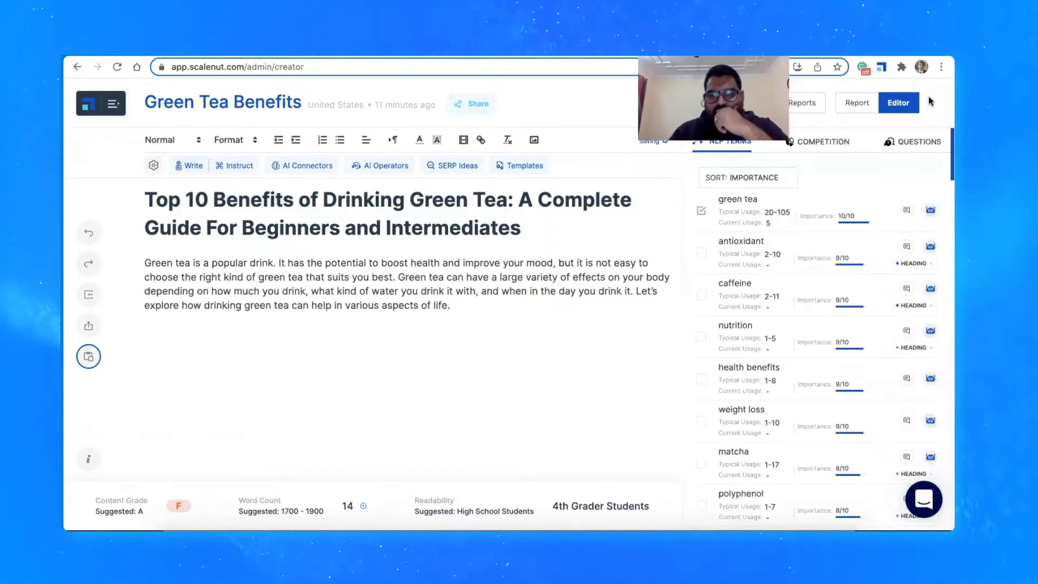
key(Return)
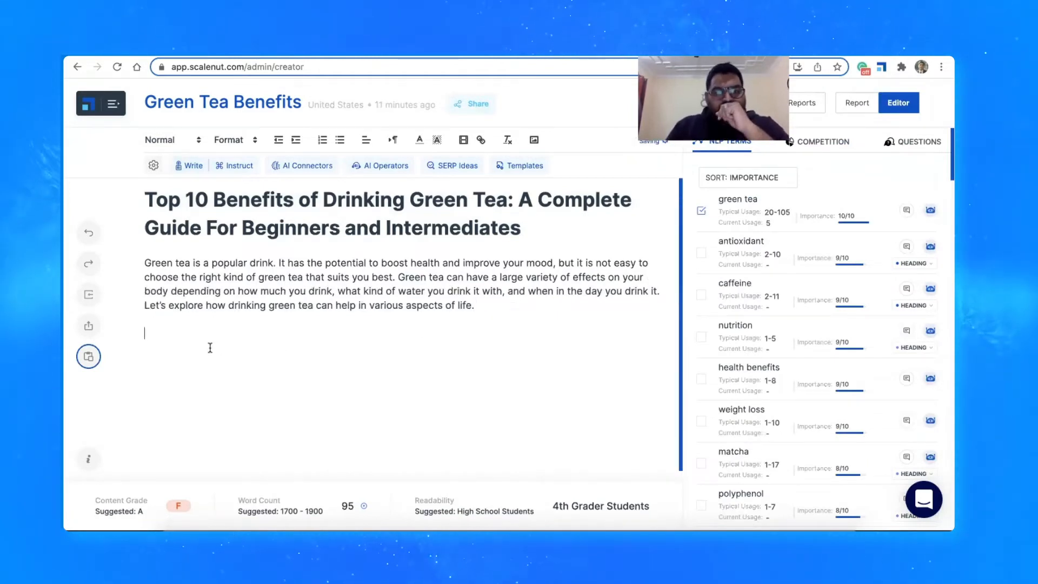
Insert the content brief below the introduction and delete its "Headings" label and "10 Evidence-Based Benefits of Green Tea" heading
click(89, 356)
scroll(193, 304, up, 10)
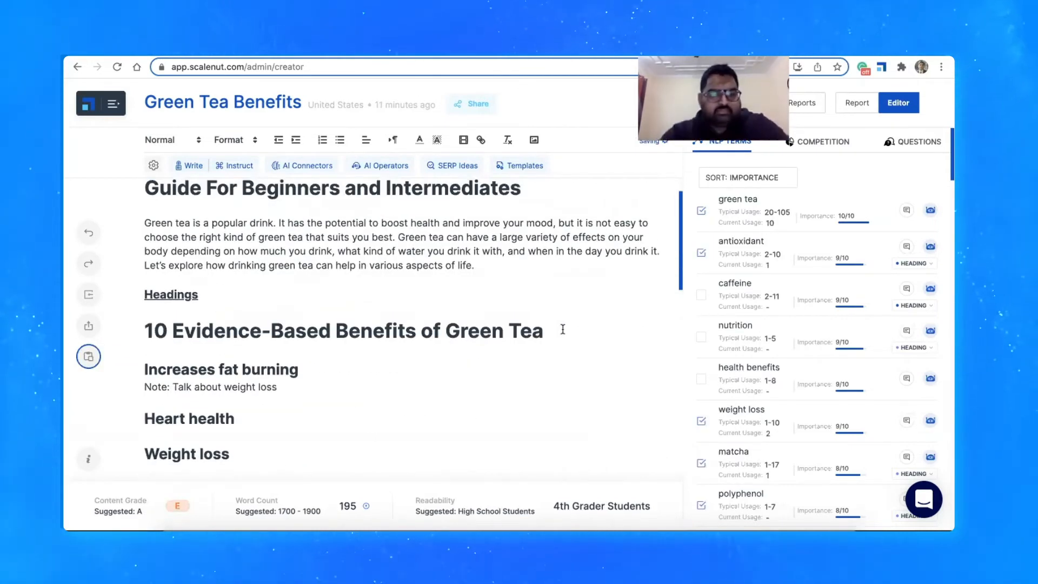
click(563, 329)
drag(544, 331, 136, 299)
key(BackSpace)
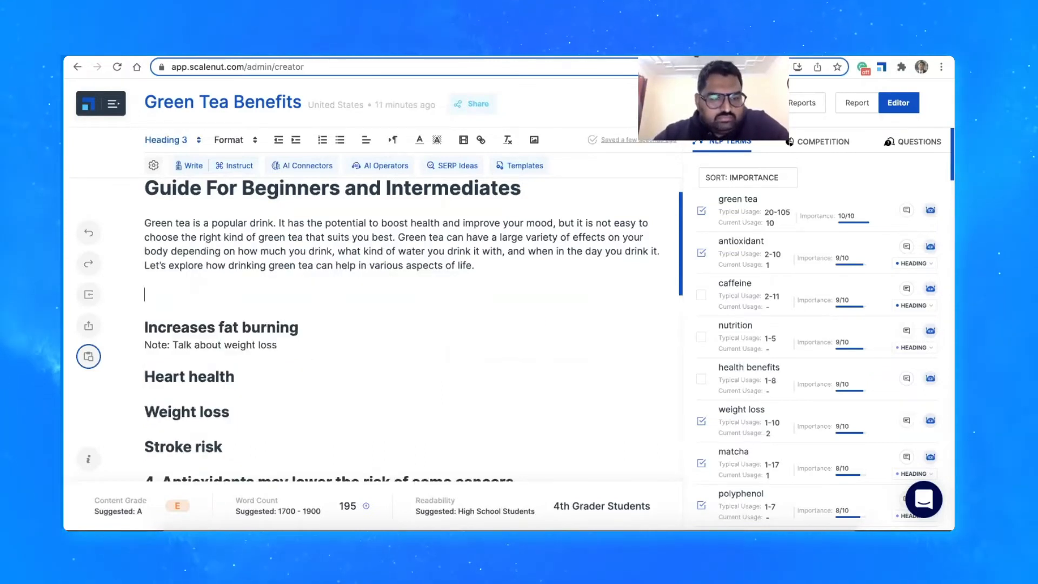
Review the rest of the inserted brief and view the report's read-only and edit-access sharing links
scroll(158, 372, down, 10)
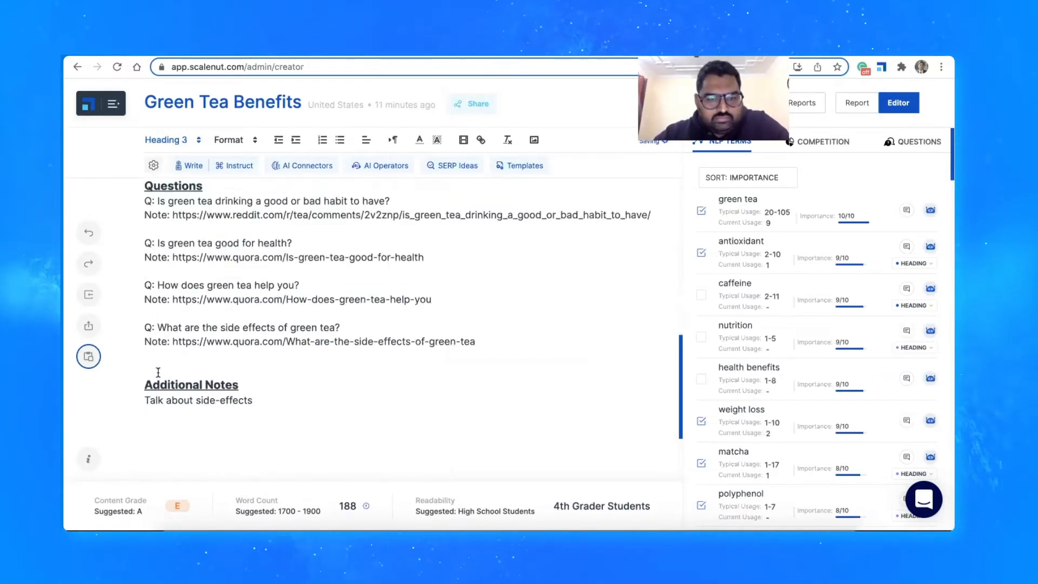
scroll(158, 372, up, 15)
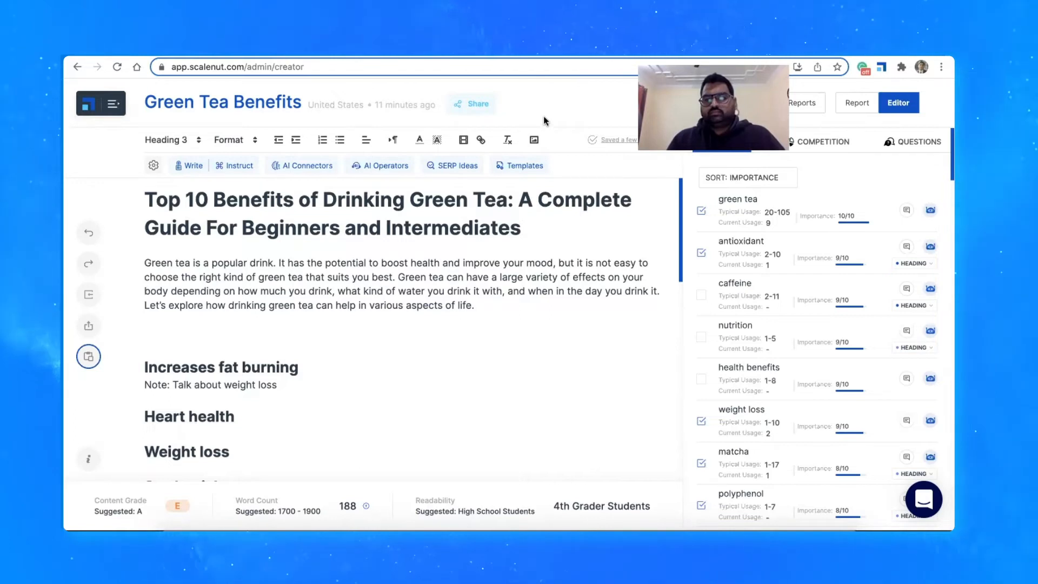
click(473, 102)
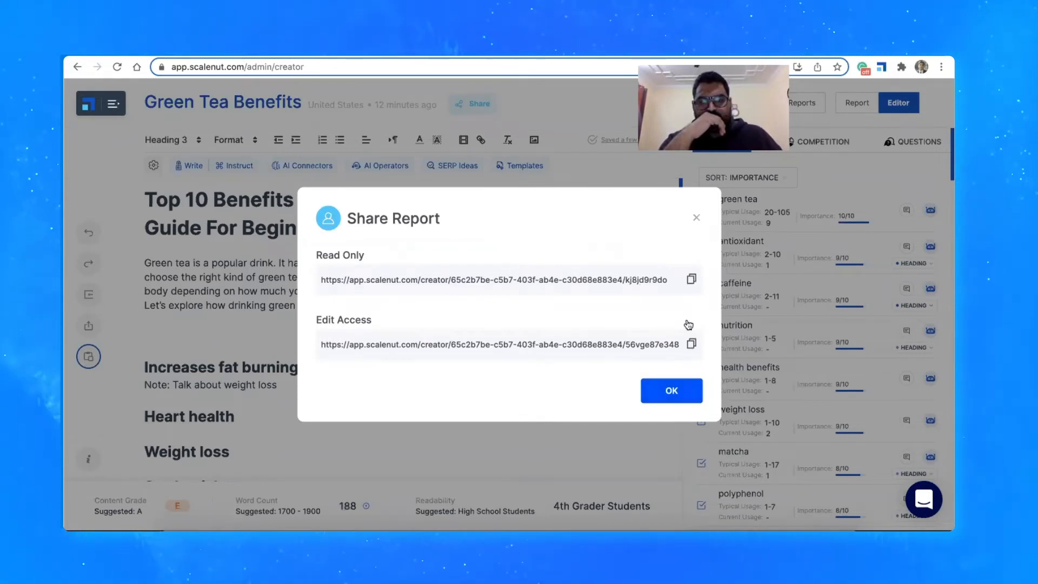
click(696, 218)
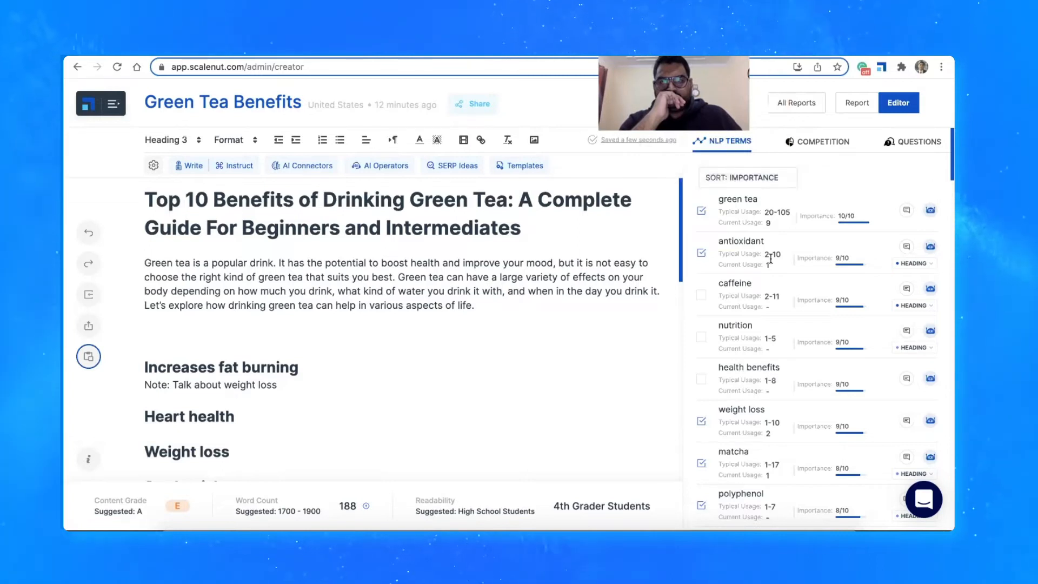
Look through the NLP terms, competition and questions research beside the document, ending on the NLP terms
scroll(770, 259, down, 1)
scroll(770, 258, up, 1)
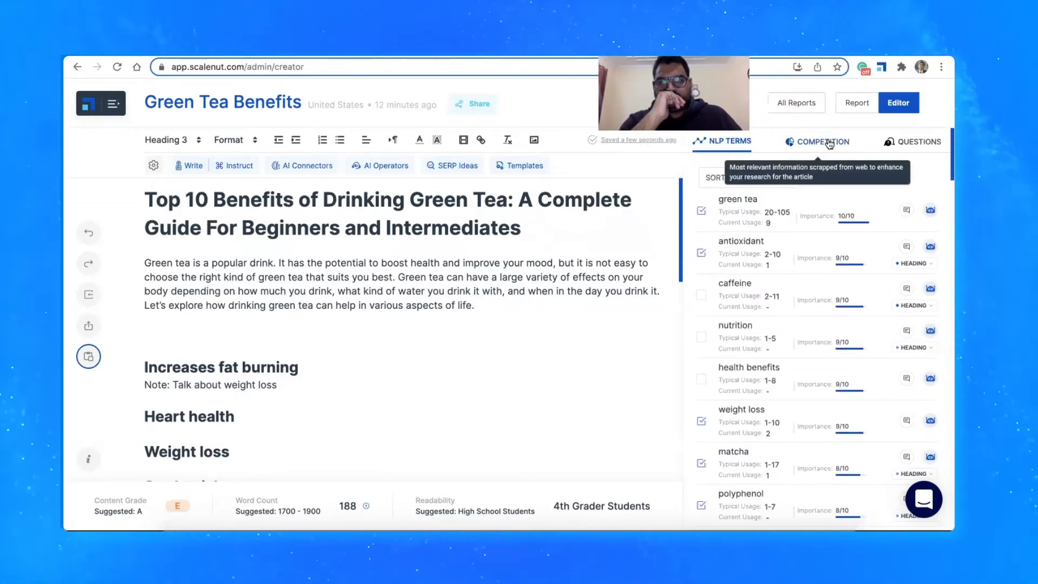
click(830, 144)
click(918, 141)
click(744, 148)
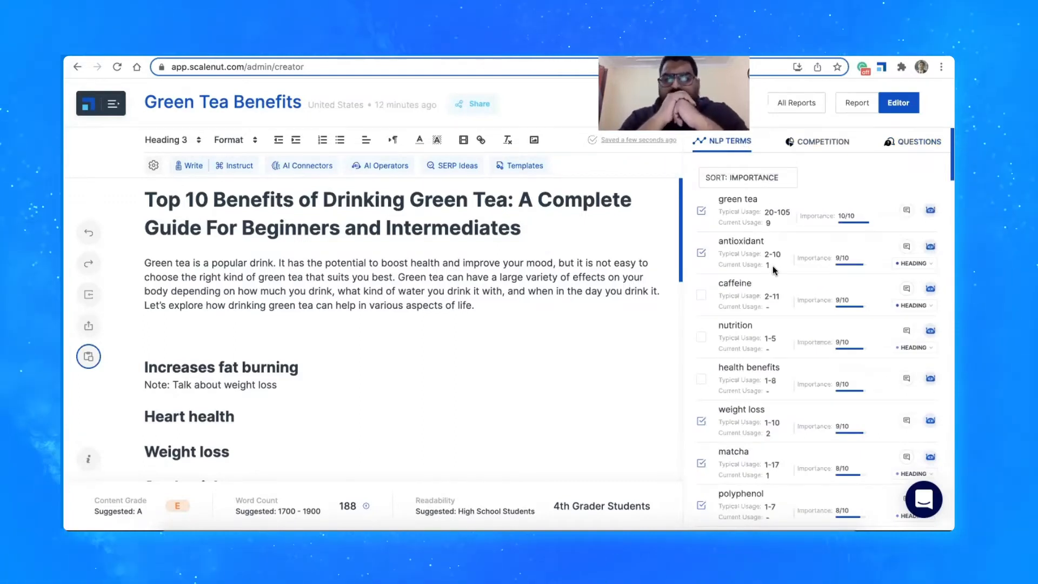
Insert the NLP term "green tea" on the empty line above "Increases fat burning" and view the term's example uses
click(790, 212)
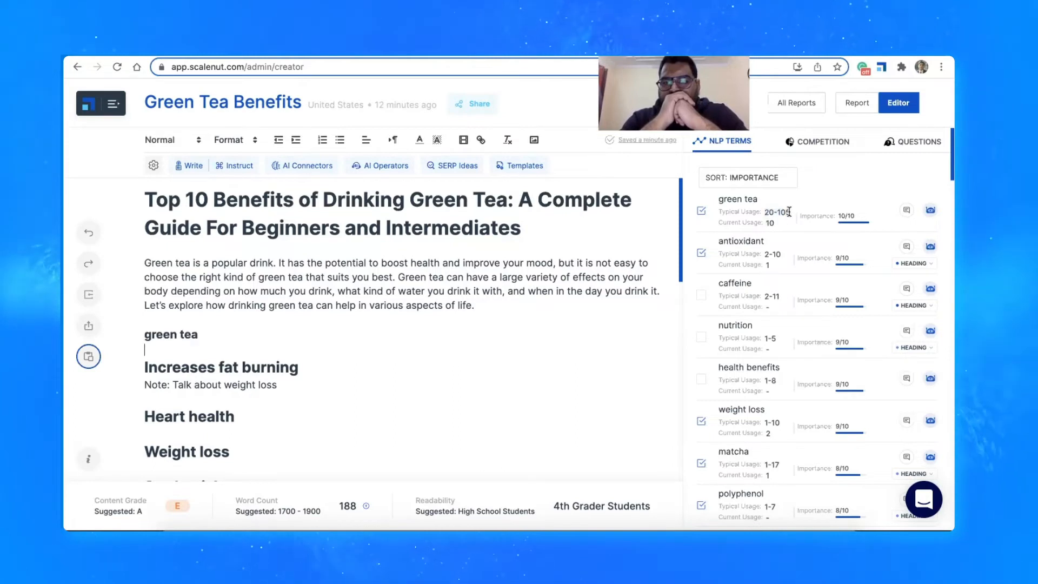
key(ctrl+z)
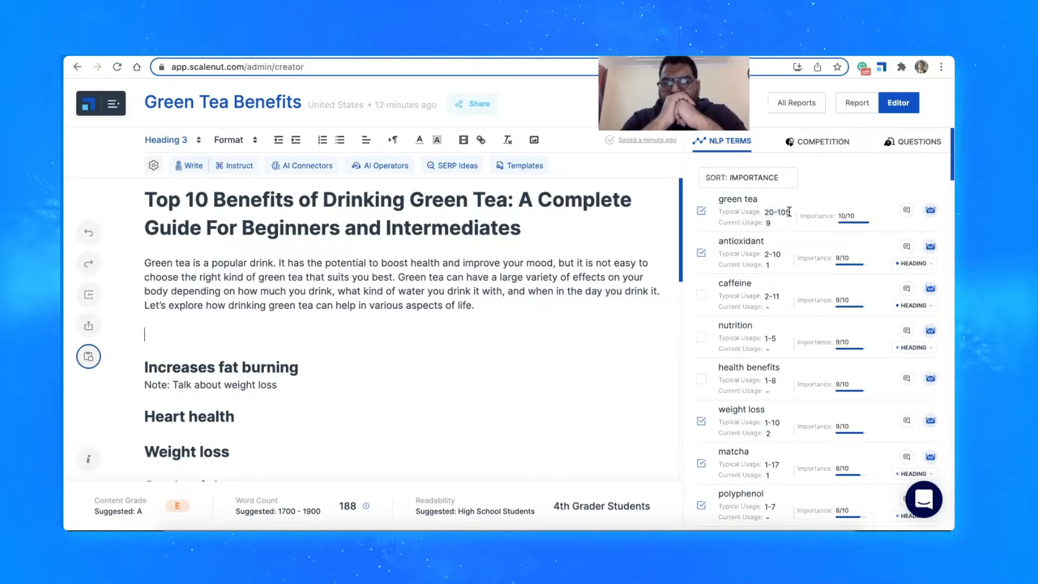
click(768, 211)
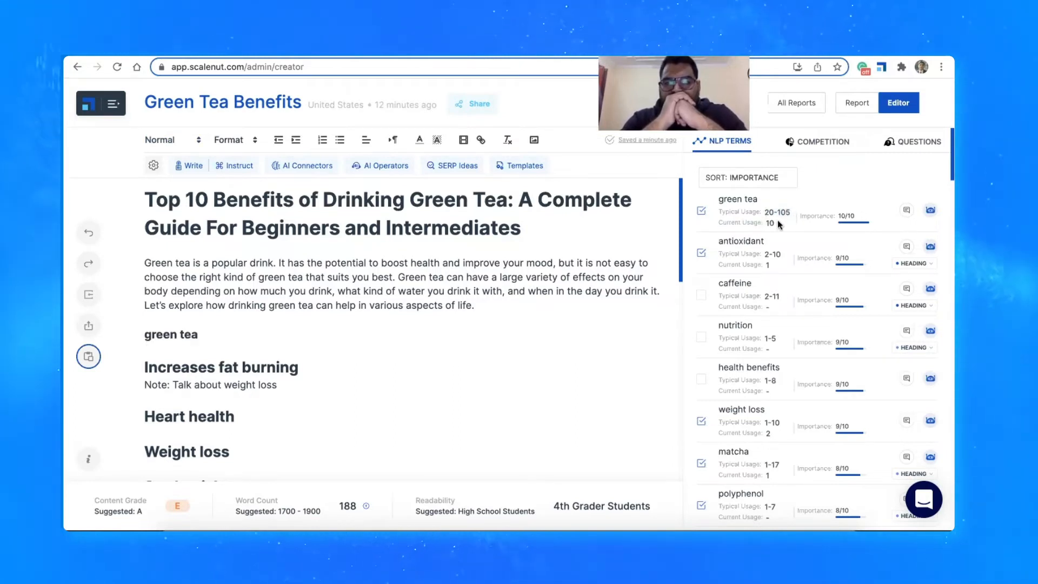
click(905, 211)
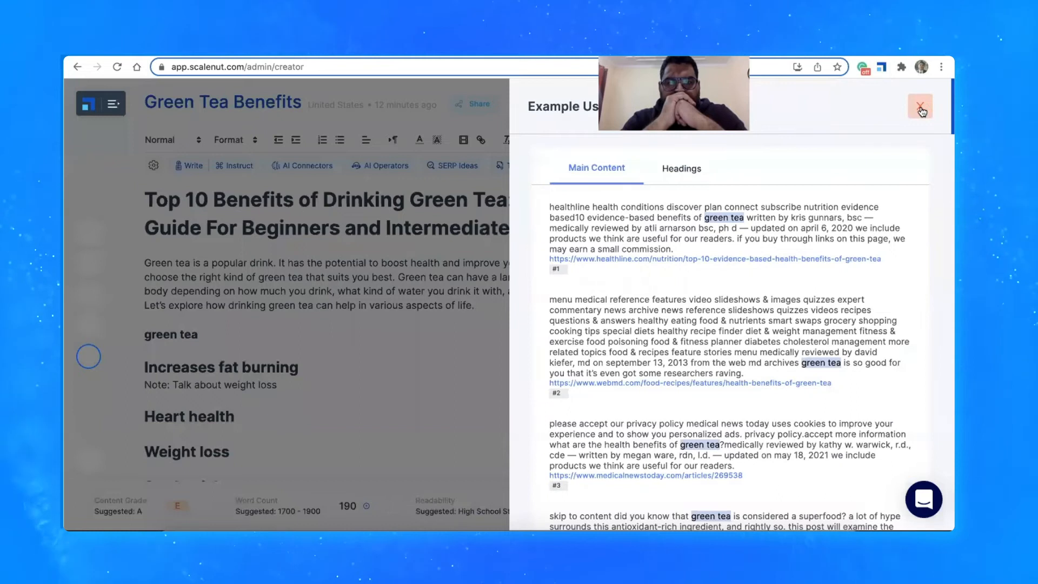
click(921, 108)
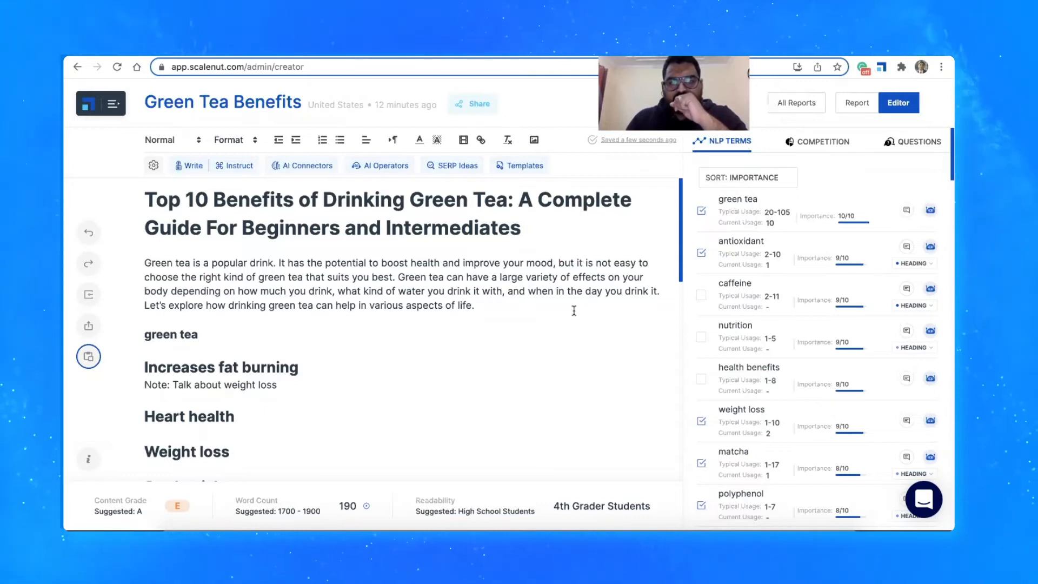
Replace the "green tea" line below the introduction with the heading "Benefits of Green Tea:" and start a new line under it
triple_click(140, 334)
key(BackSpace)
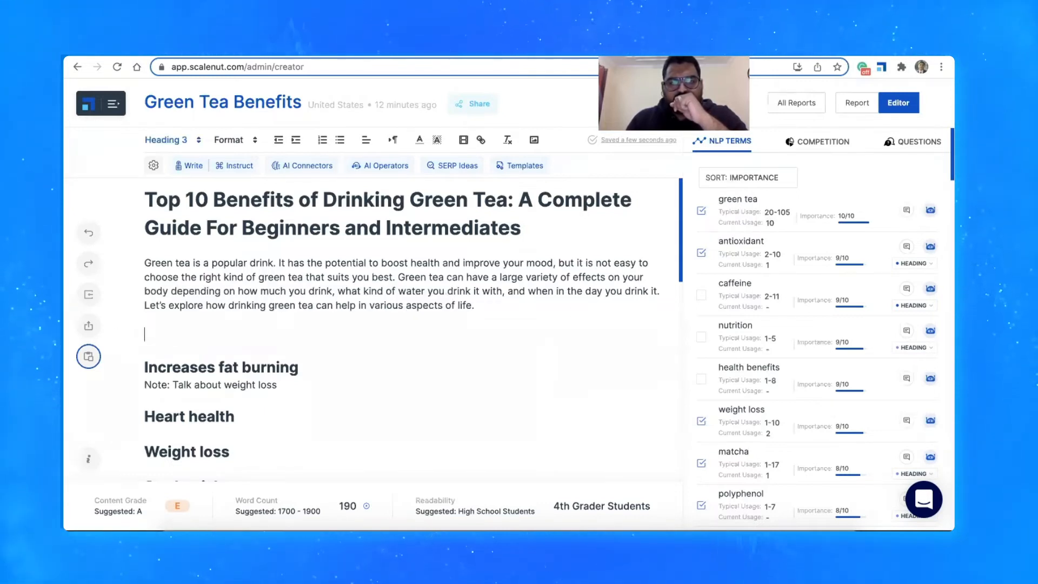
scroll(155, 352, down, 1)
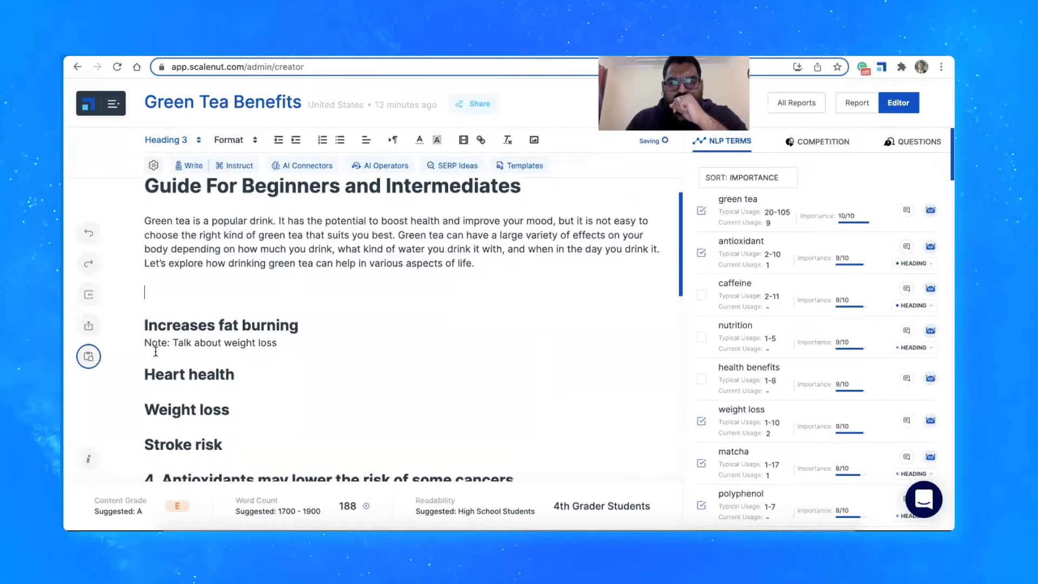
scroll(156, 351, up, 1)
text(Benefti)
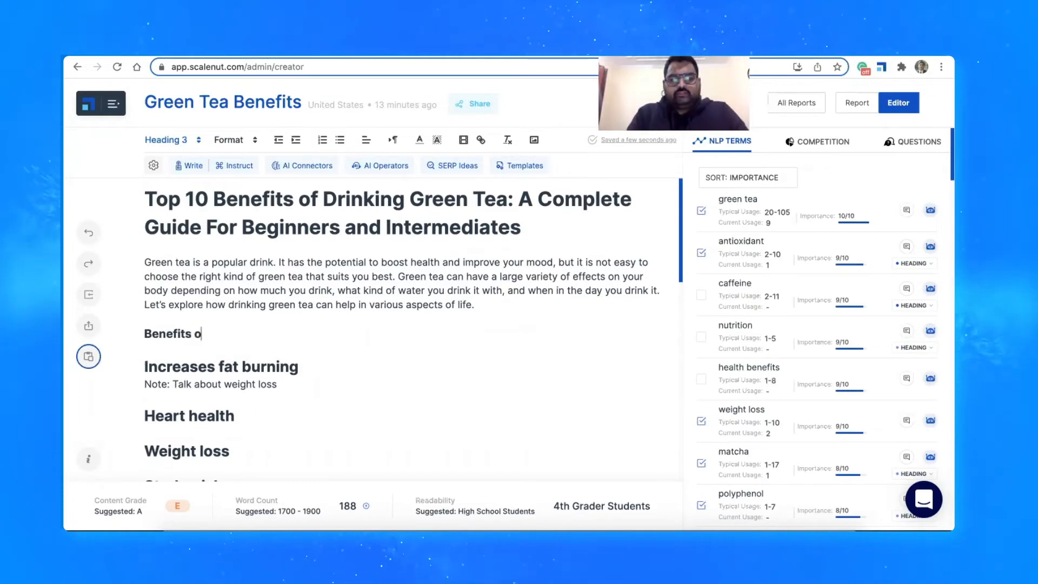
text(s of Green)
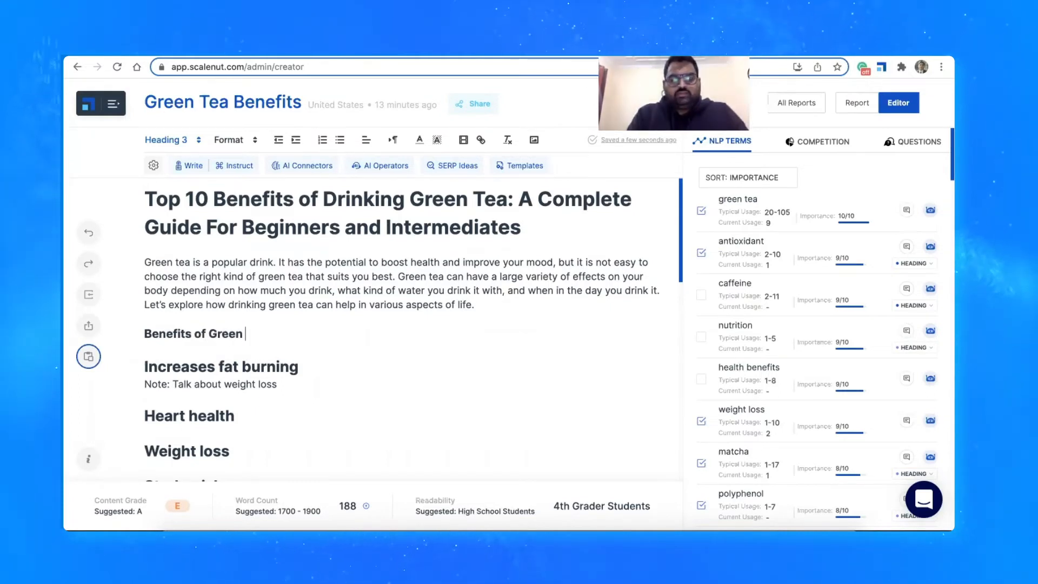
text( Tea:)
key(Return)
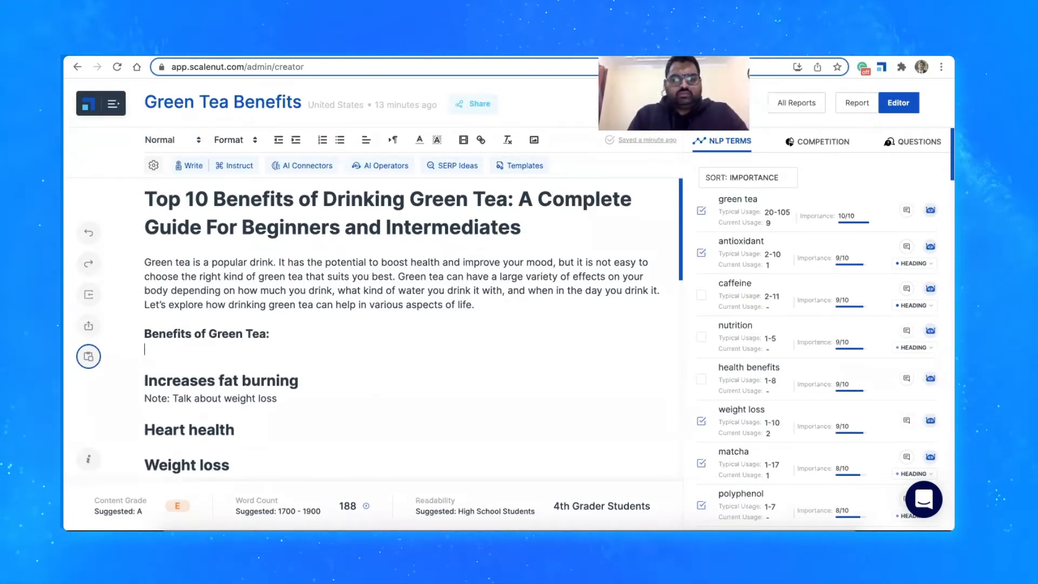
Turn the "Increases fat burning" heading into the plain-text item "1. Increases fat burning" and delete the weight loss note under it
key(Return)
text(1.)
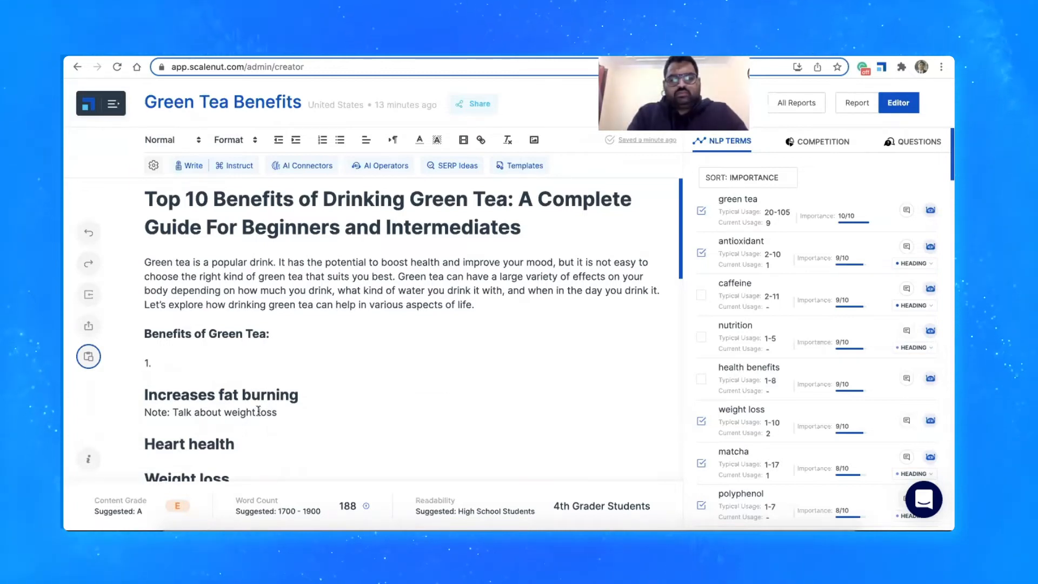
click(146, 395)
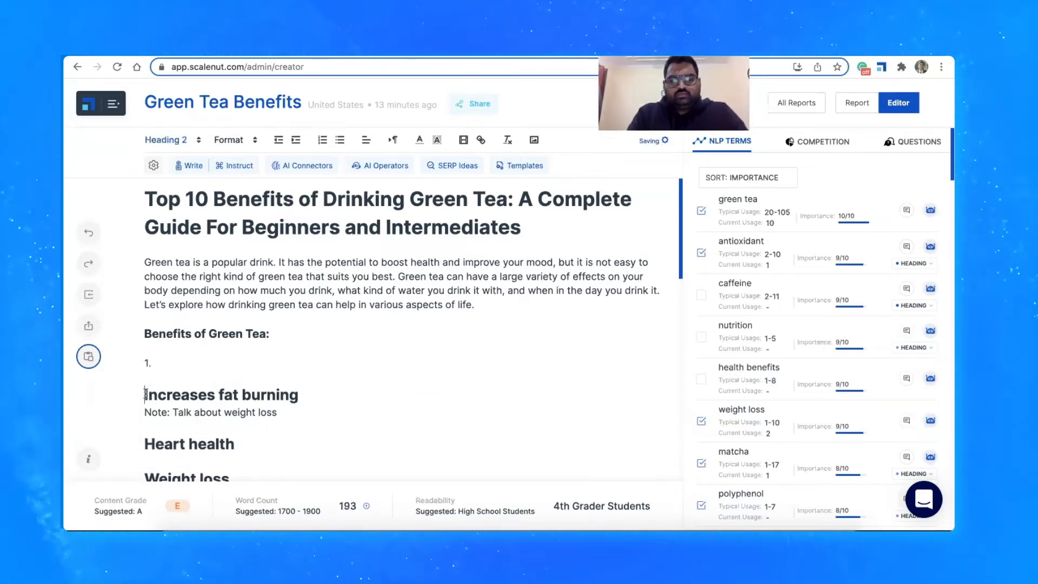
key(BackSpace)
key(BackSpace)
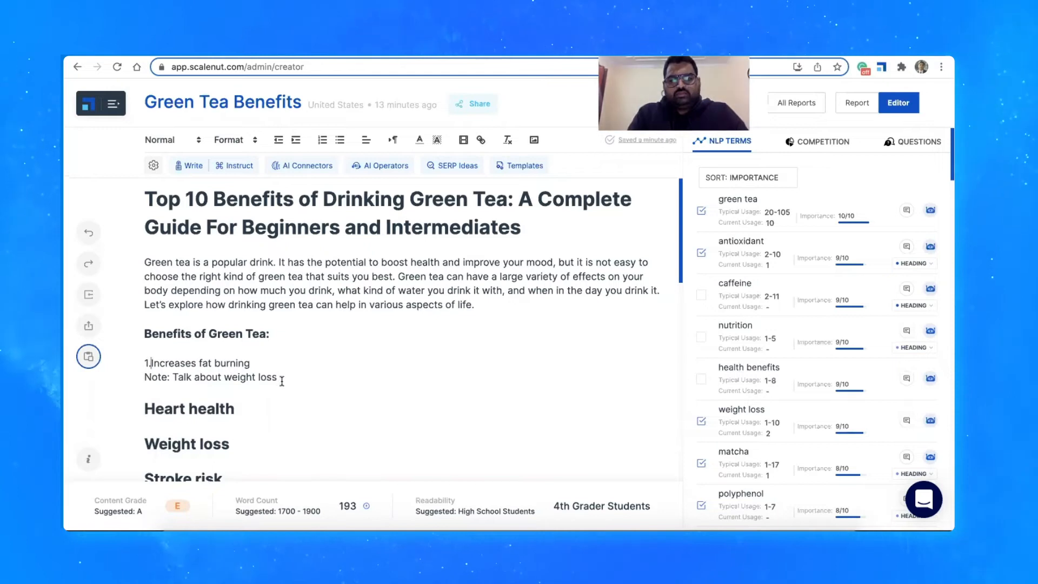
drag(281, 378, 146, 376)
key(BackSpace)
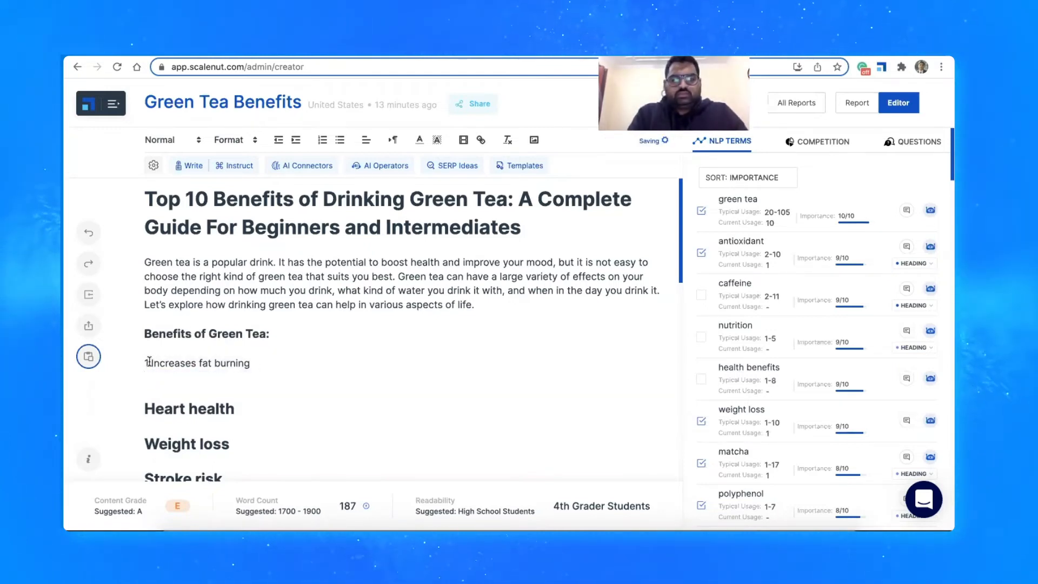
key(BackSpace)
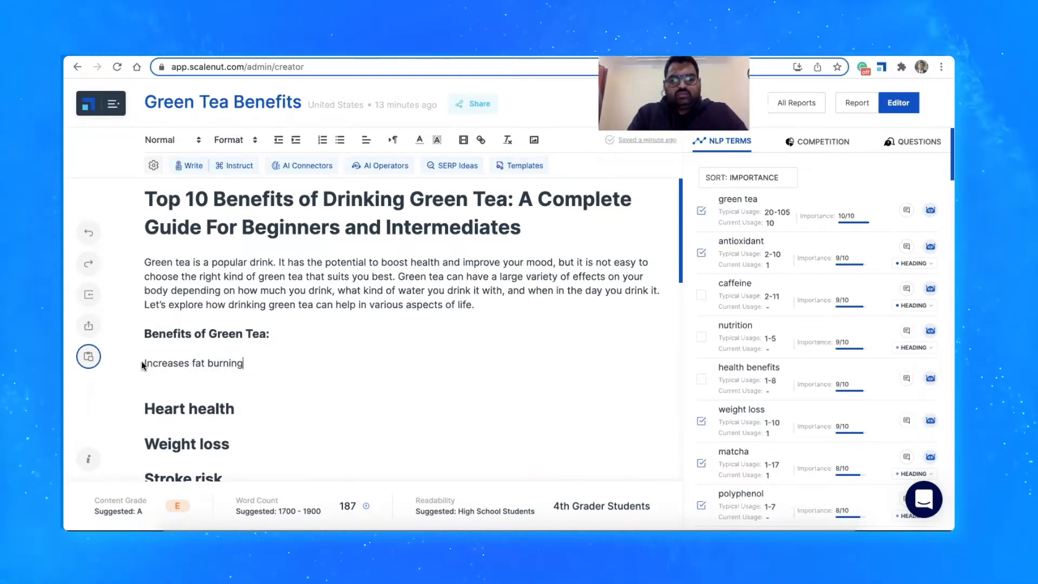
text(1.)
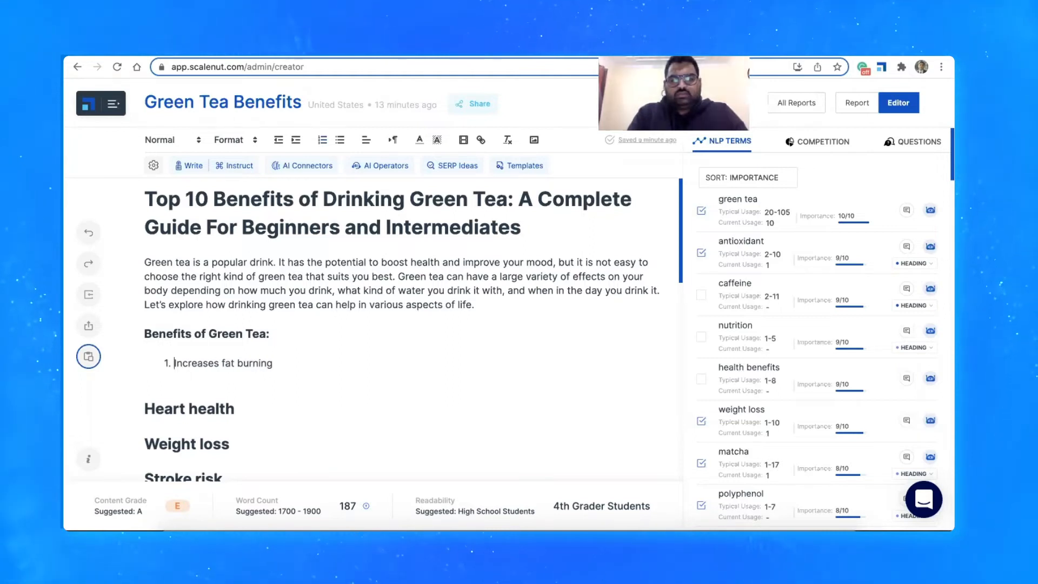
key(super+z)
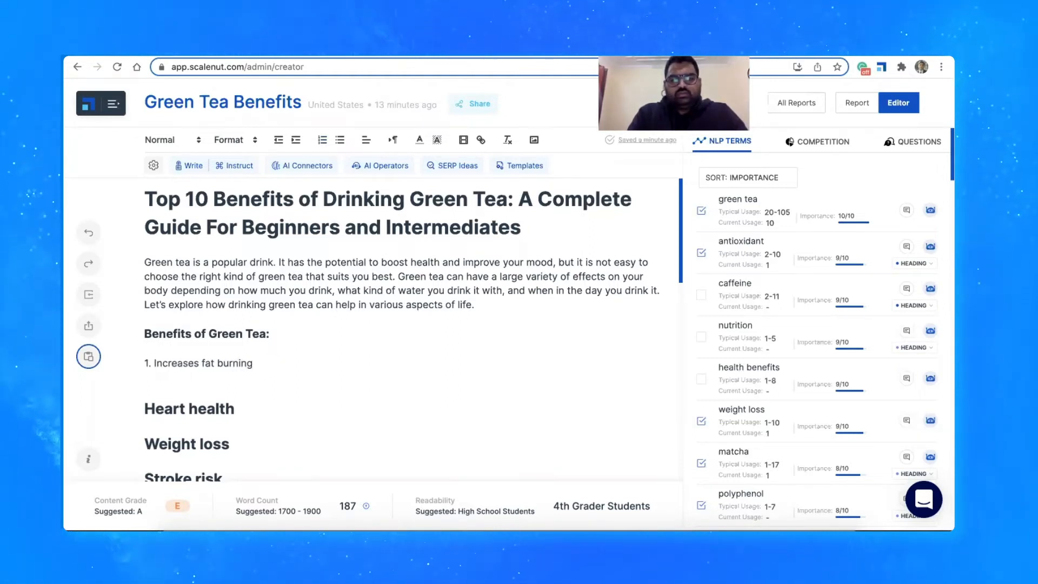
Have the AI write a passage on a new line below "1. Increases fat burning"
key(Return)
click(189, 166)
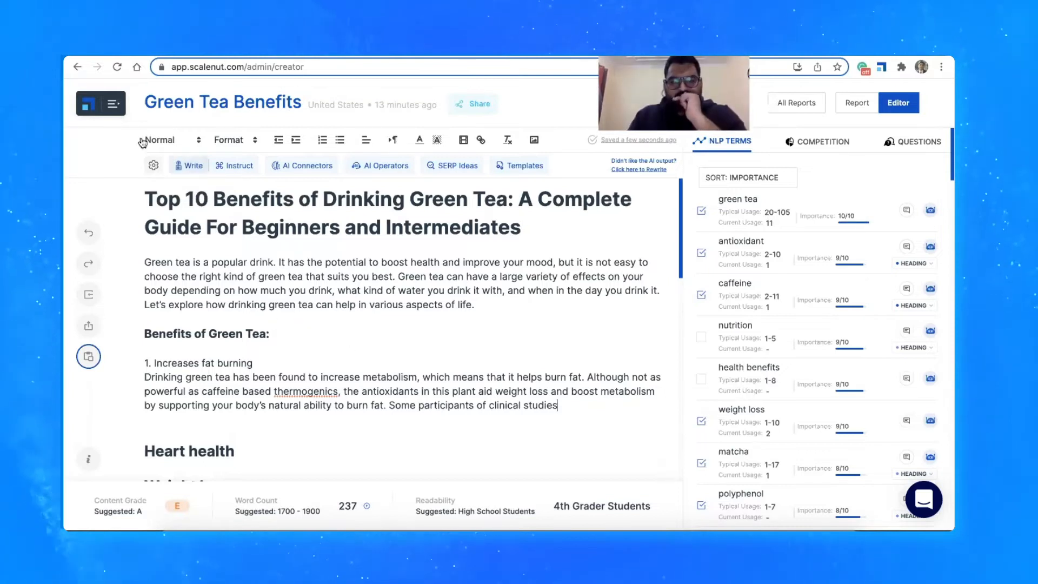
Enable Prioritise NLP Terms in the AI writing settings, leave Context switched off, and apply the update
click(153, 166)
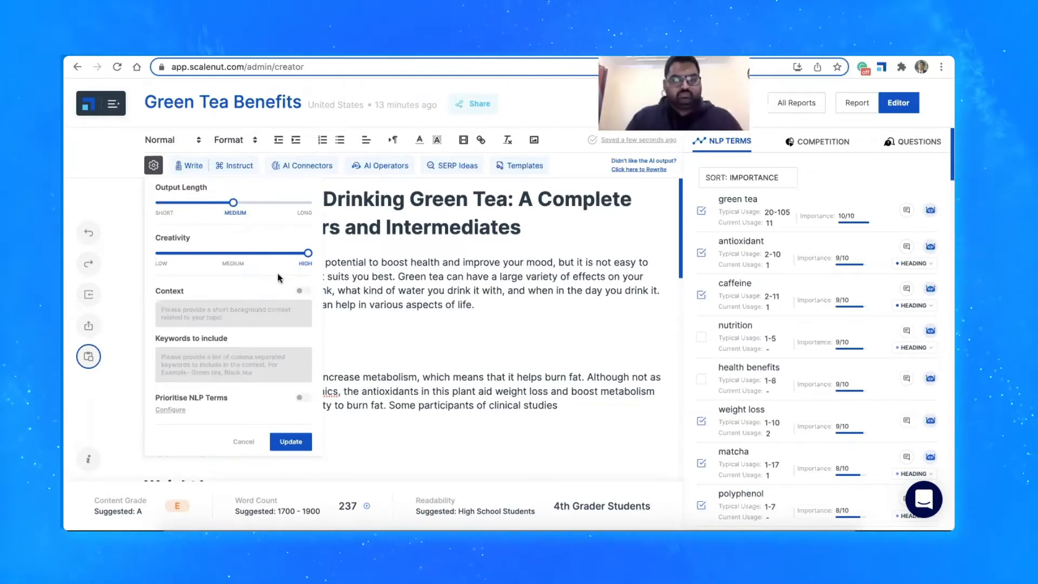
click(308, 291)
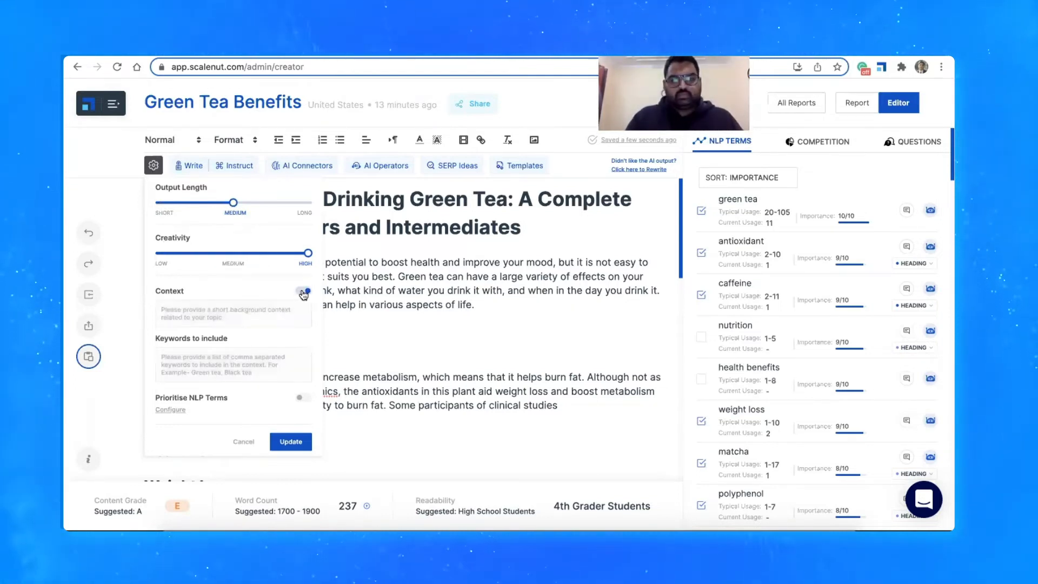
click(306, 291)
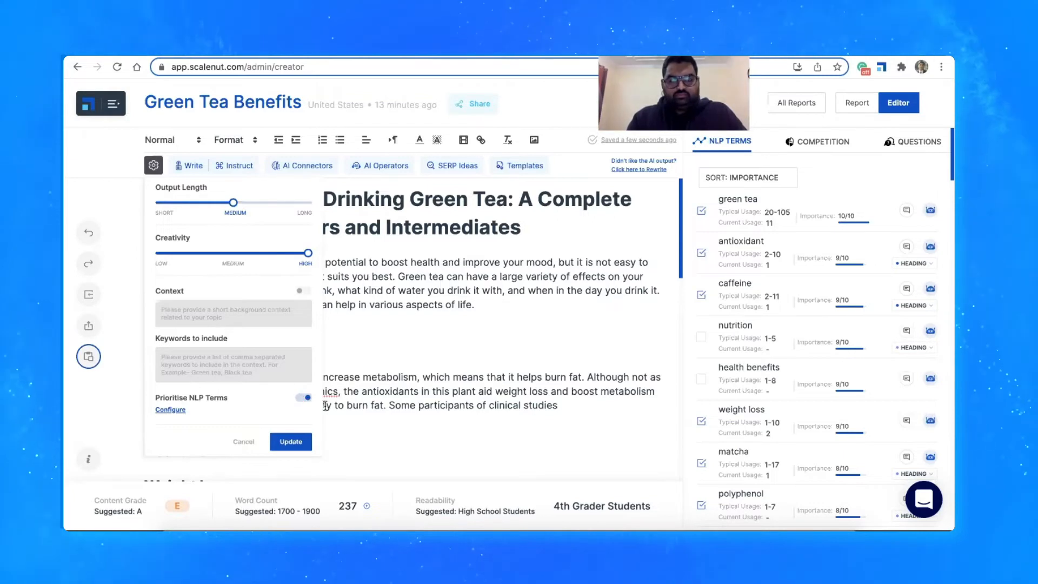
click(291, 443)
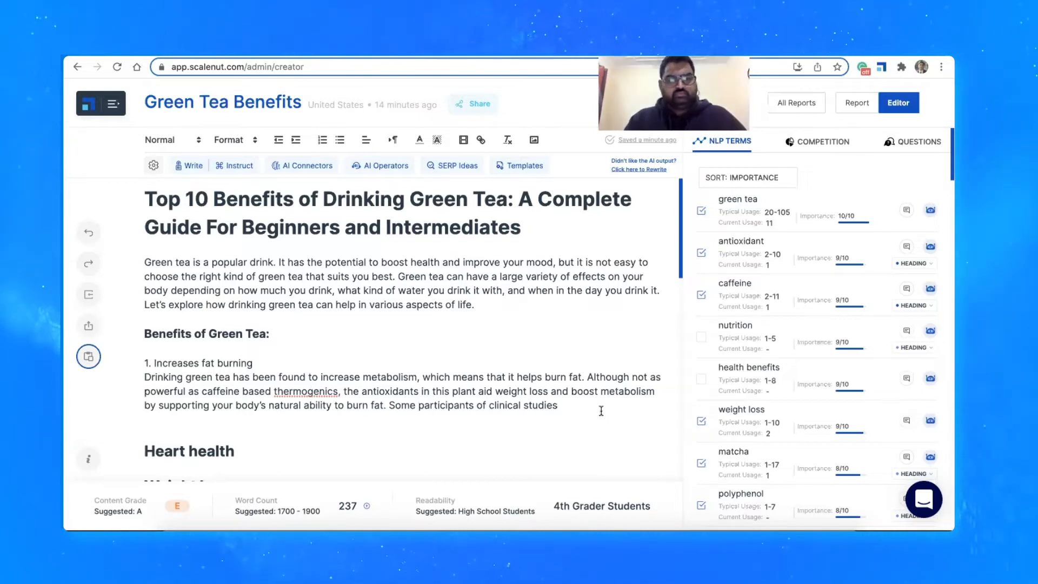
Let the AI continue the fat burning passage twice, and delete the generated text from "[ Click Here to Learn More ]" onwards
click(187, 166)
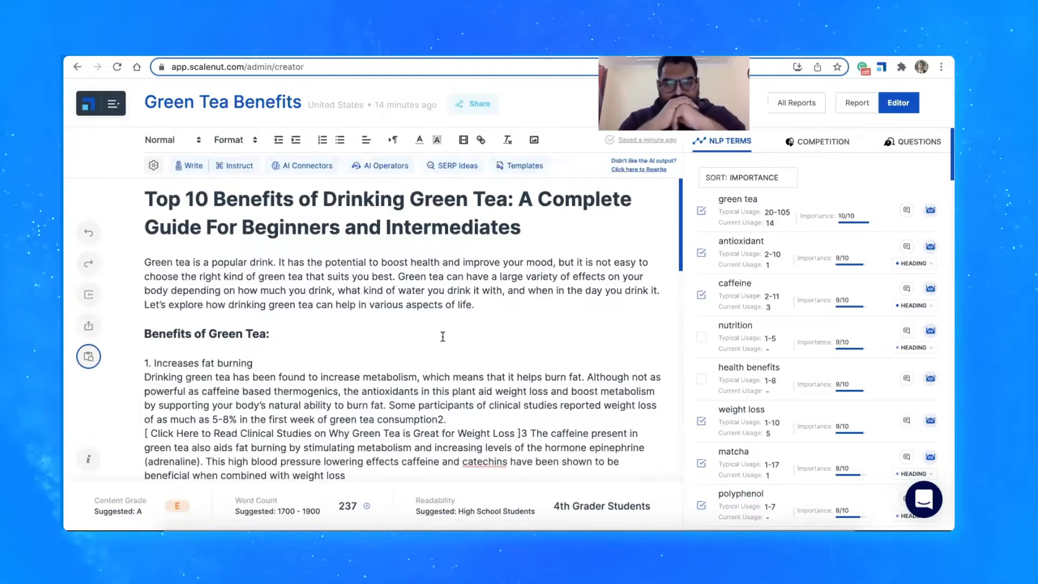
click(189, 165)
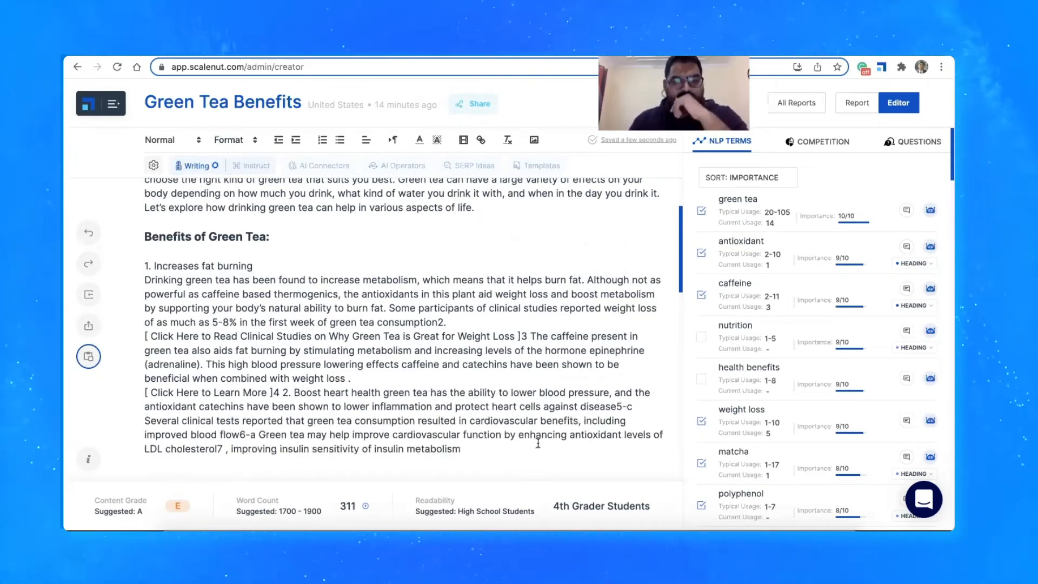
drag(520, 431, 137, 373)
key(BackSpace)
Add the plain-text item "2. Improves heart health" below the fat burning passage and have the AI write the text under it
key(Return)
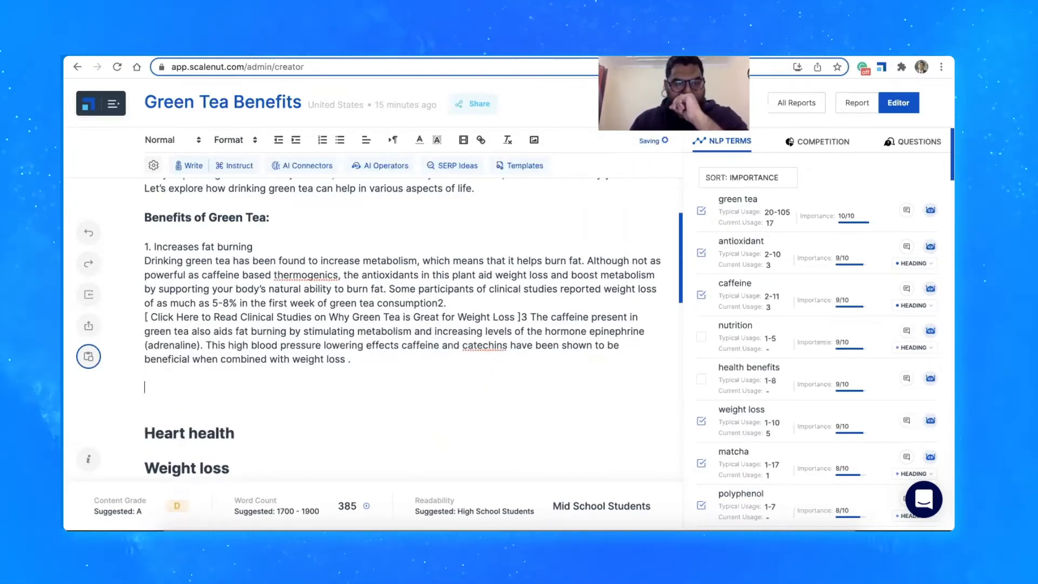
text(1.)
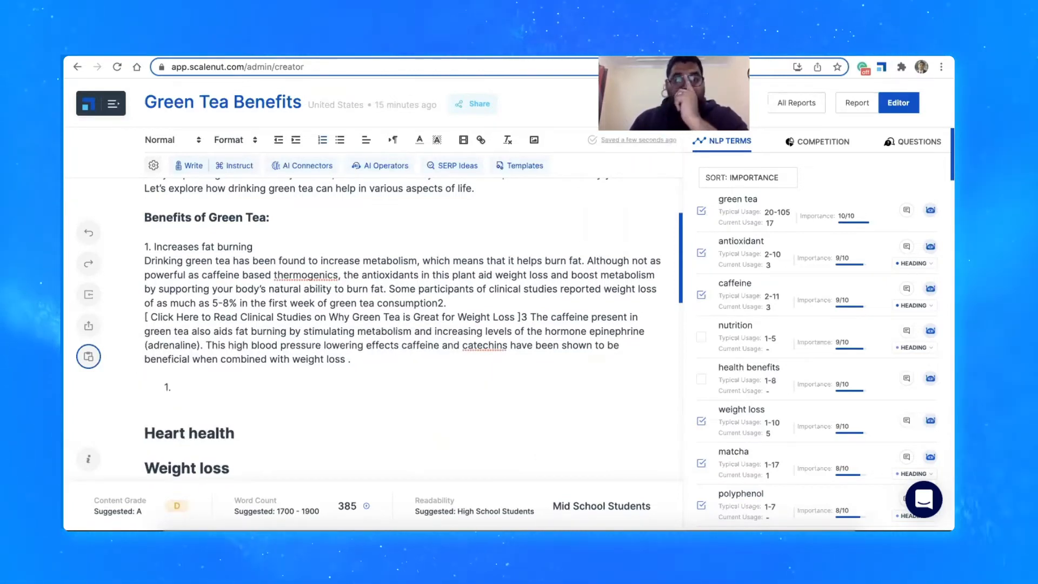
key(super+z)
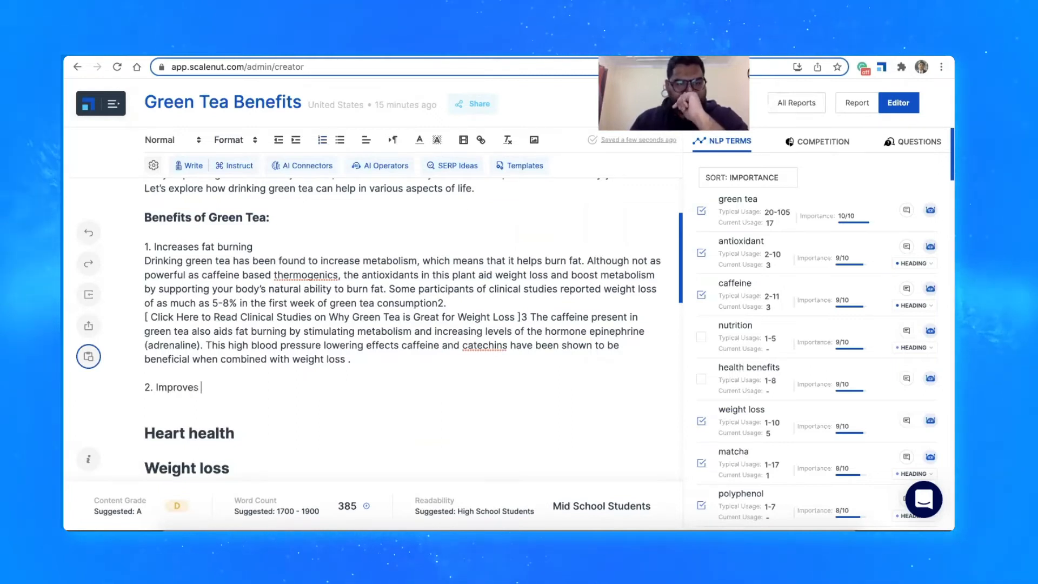
text(Improves heart health)
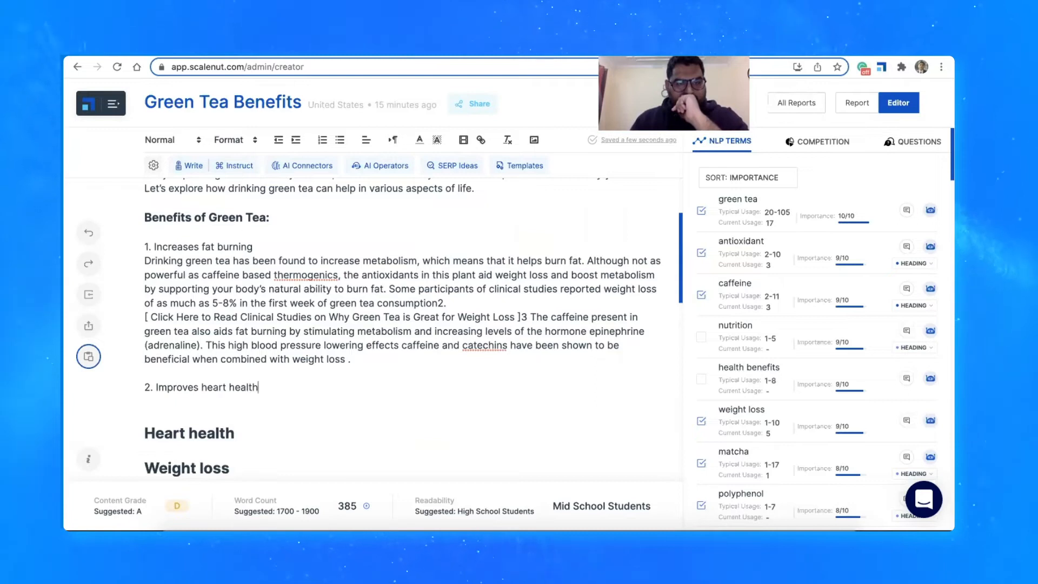
key(Return)
click(189, 165)
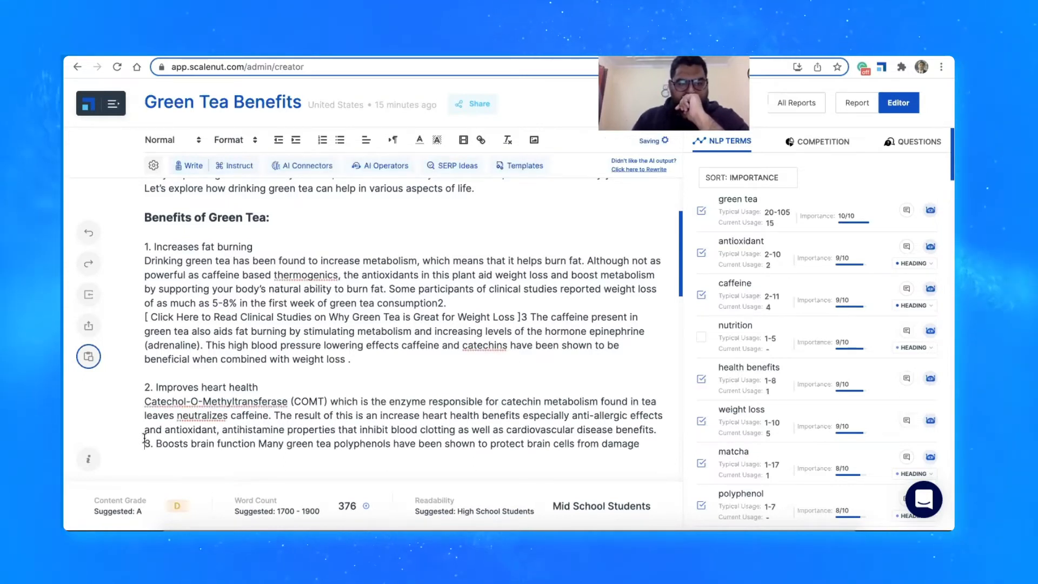
Separate the generated "3. Boosts brain function" text from the heart health passage with a blank line, and add an empty line after it
click(145, 442)
key(Return)
scroll(238, 319, down, 2)
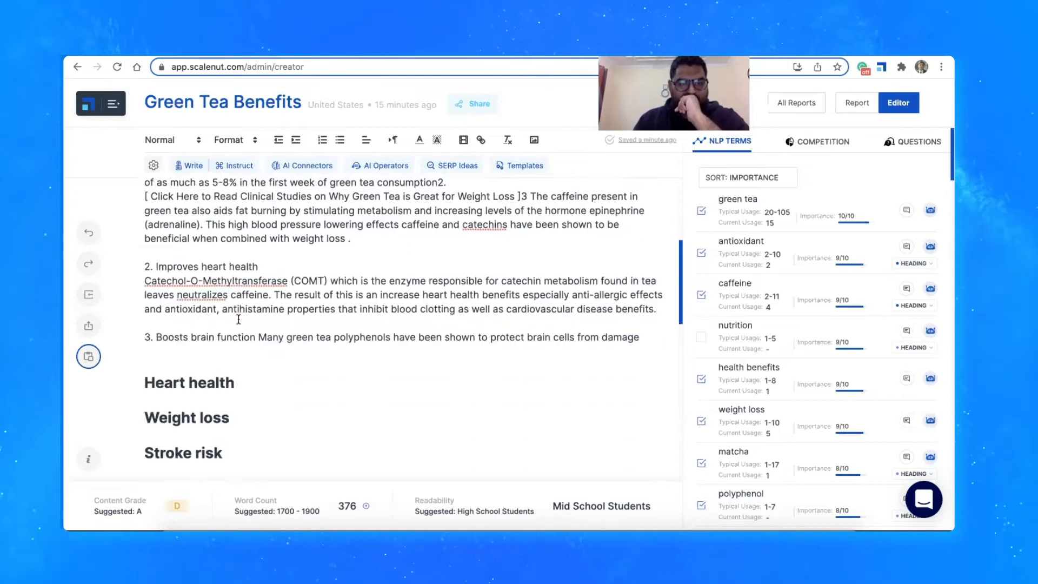
scroll(238, 320, down, 2)
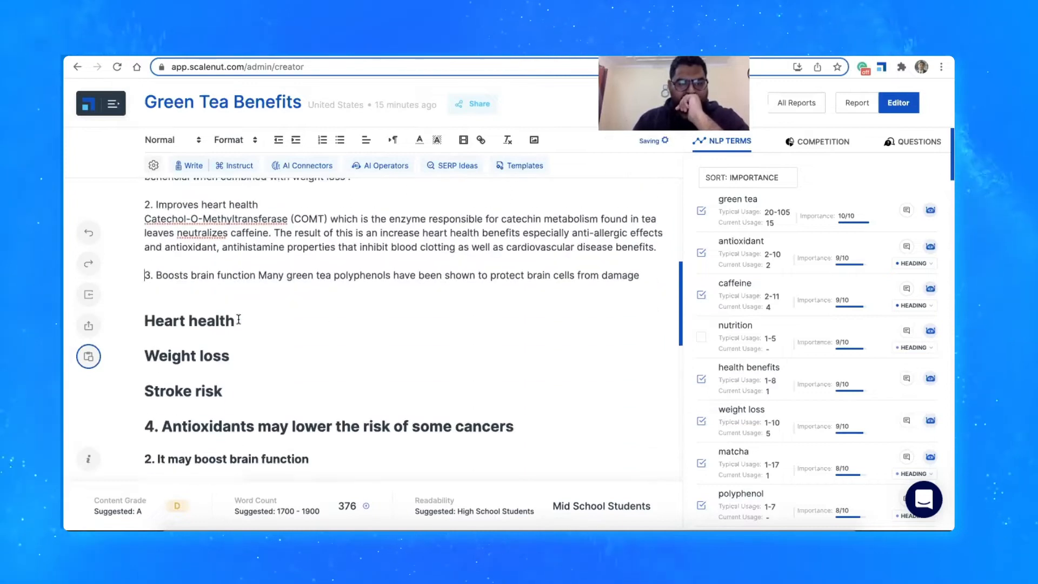
click(645, 283)
key(Return)
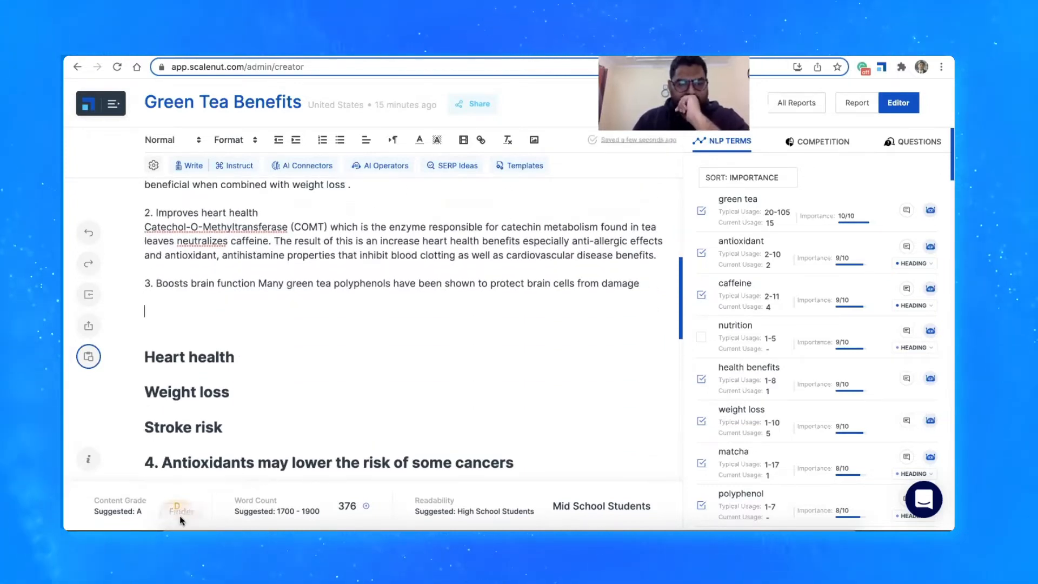
Check the article's content grade, word count and readability level against their suggested values
mouse_move(187, 511)
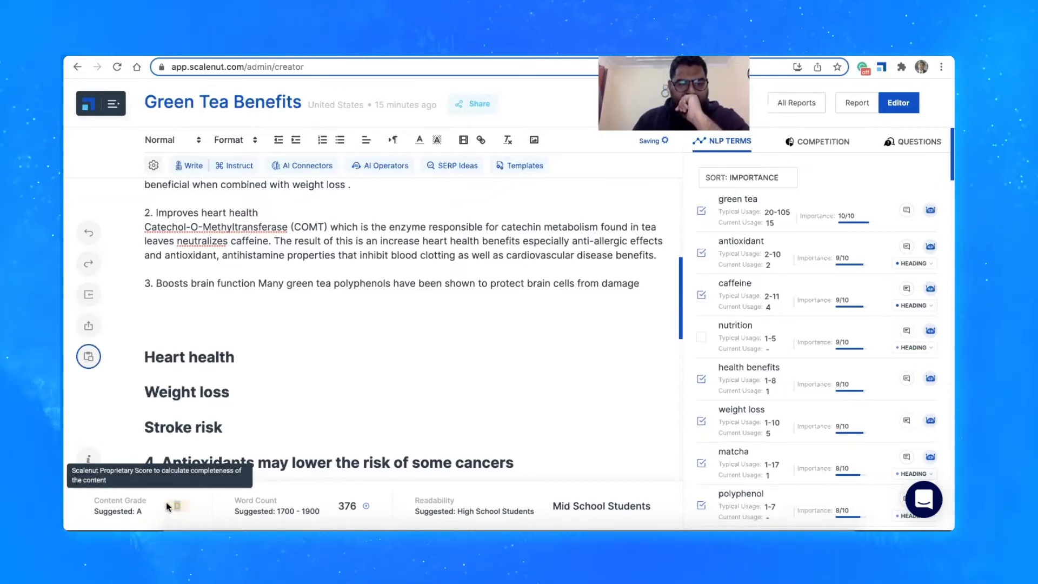
double_click(340, 506)
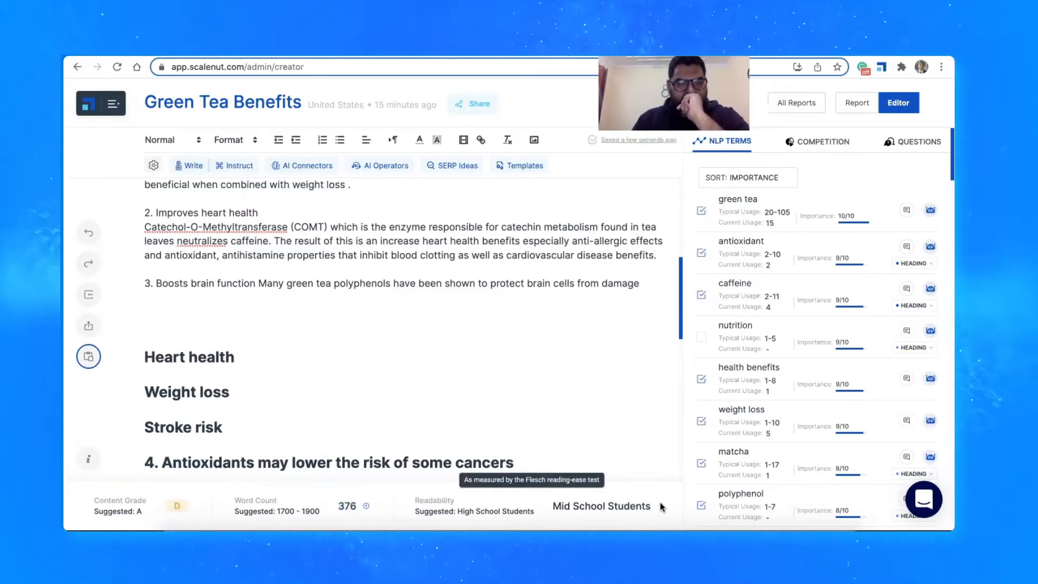
drag(654, 506, 568, 503)
click(561, 500)
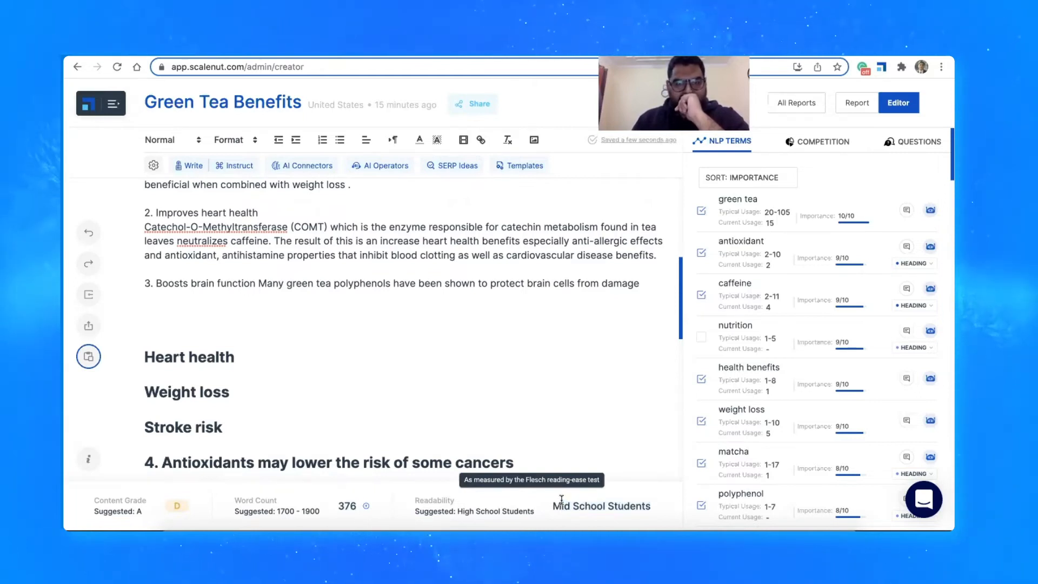
Place the cursor on the empty line below the brain function item and review the three drafted benefits
click(192, 317)
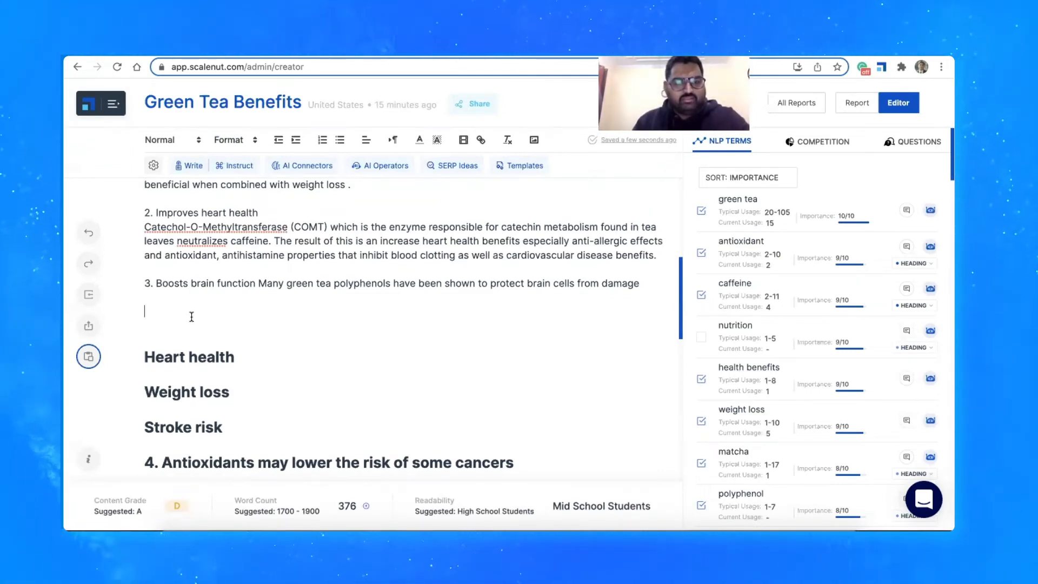
scroll(192, 317, up, 1)
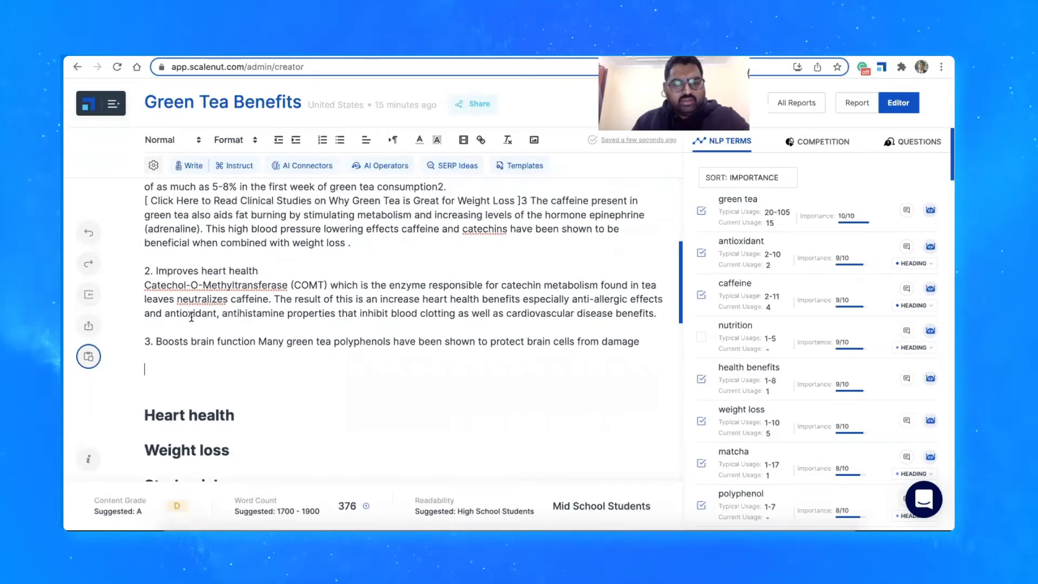
scroll(191, 317, up, 1)
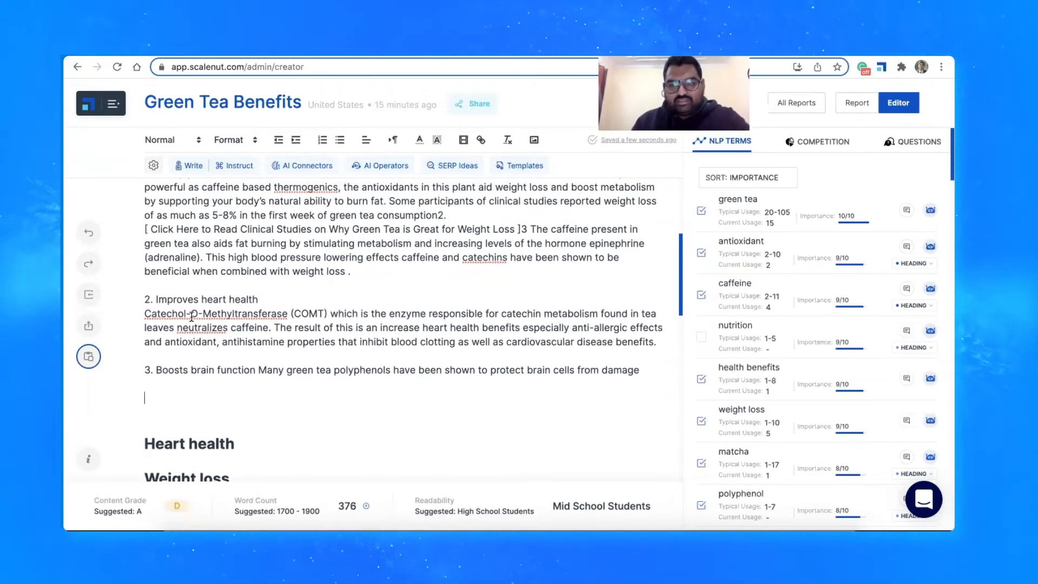
scroll(192, 317, up, 1)
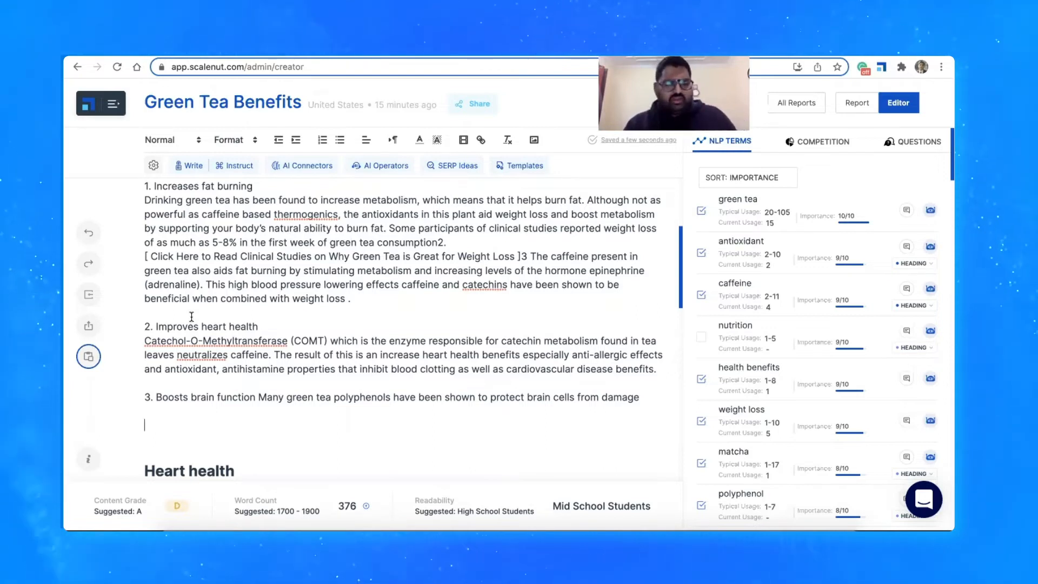
scroll(192, 316, down, 1)
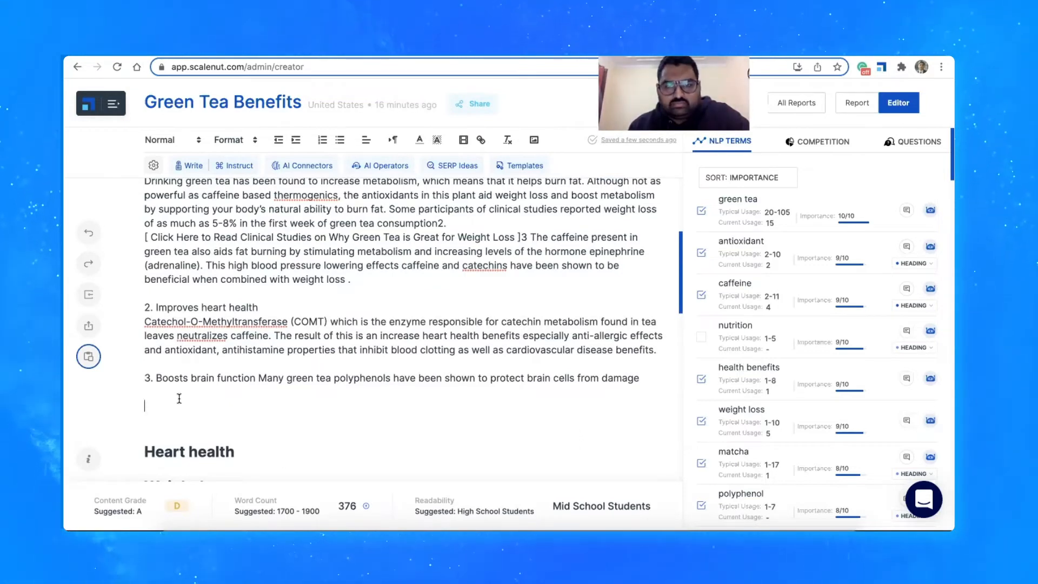
Add the question "What are the side-effects of green tea?" below the brain function item and have the AI answer it through Instruct
text(What are the)
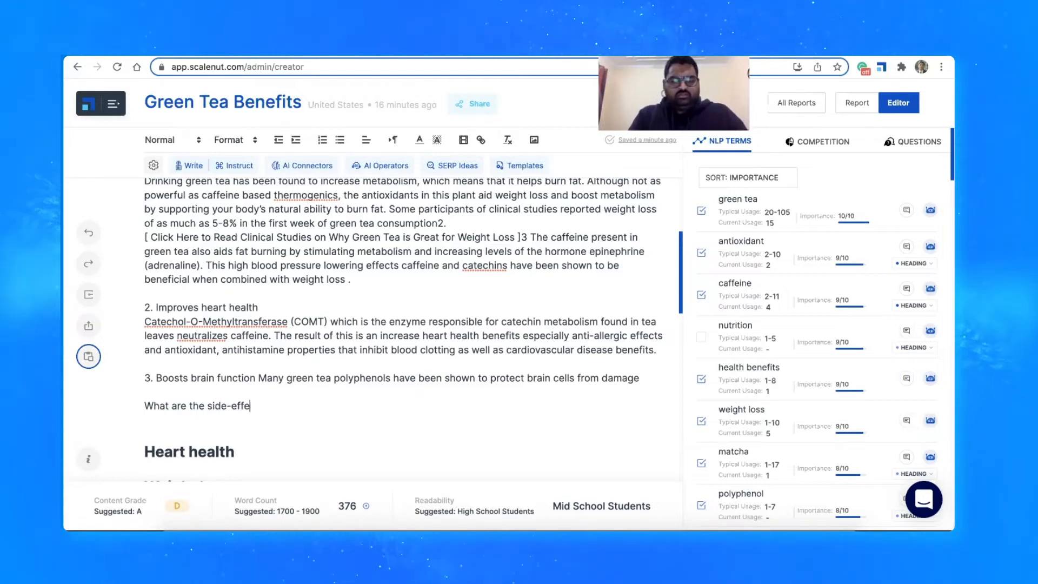
text(side-effects of green)
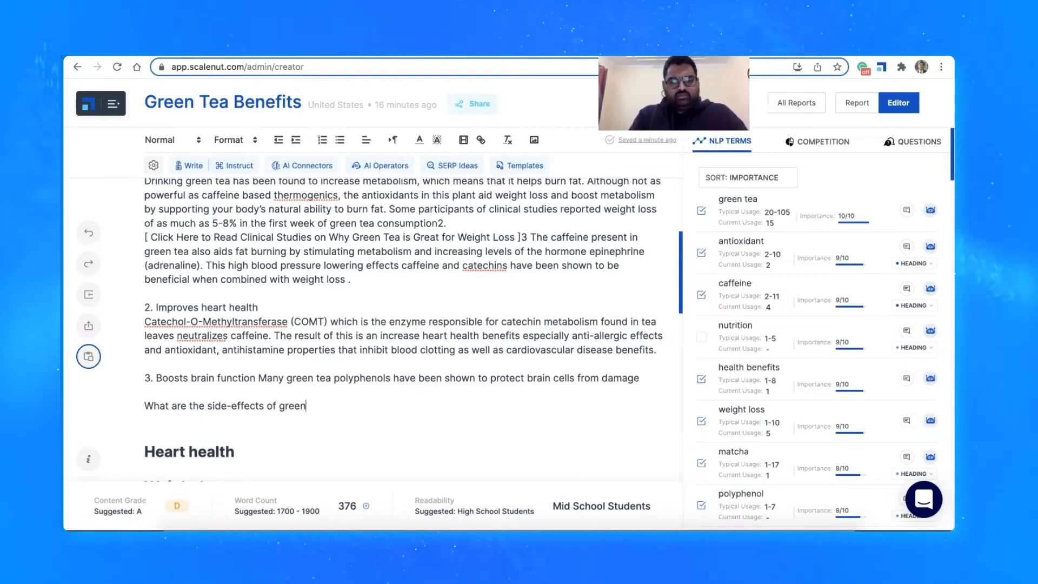
text( tea?)
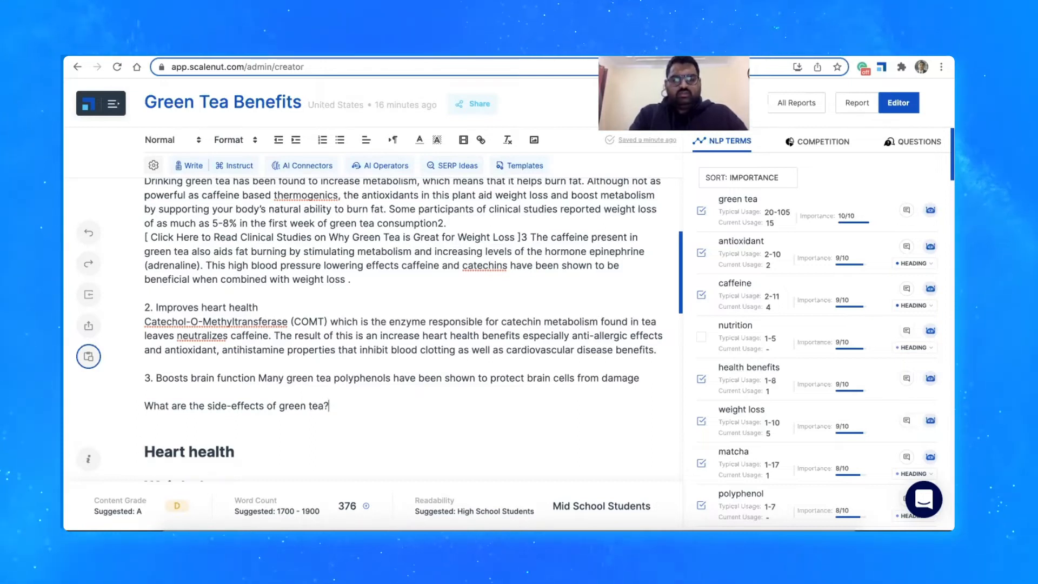
key(Return)
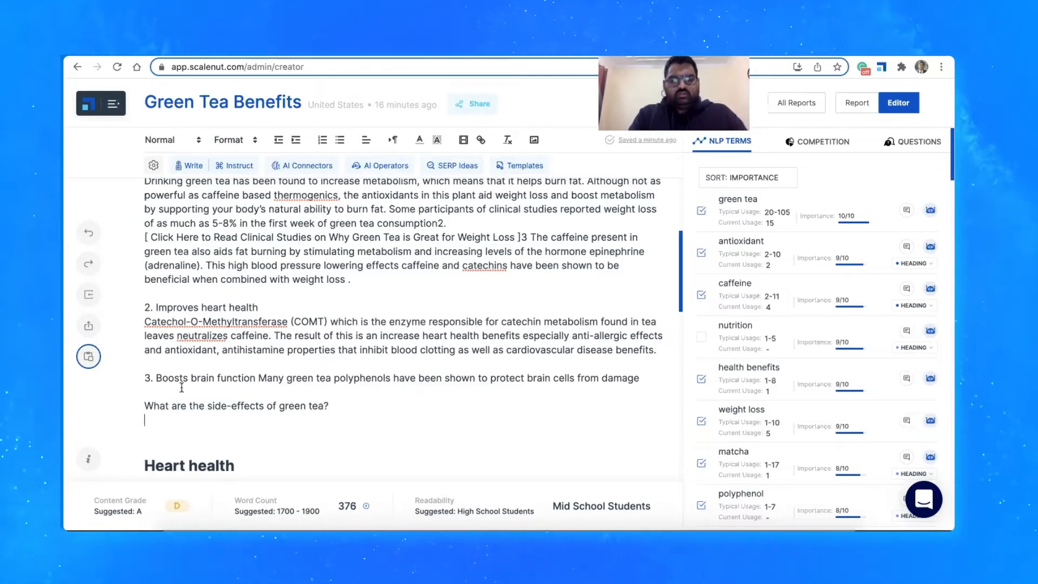
click(235, 166)
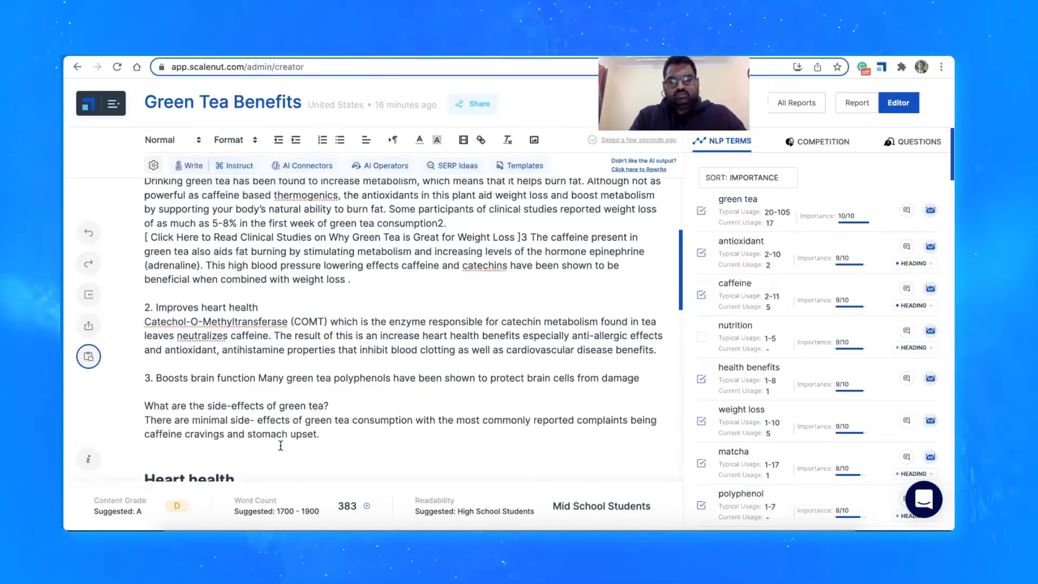
key(Return)
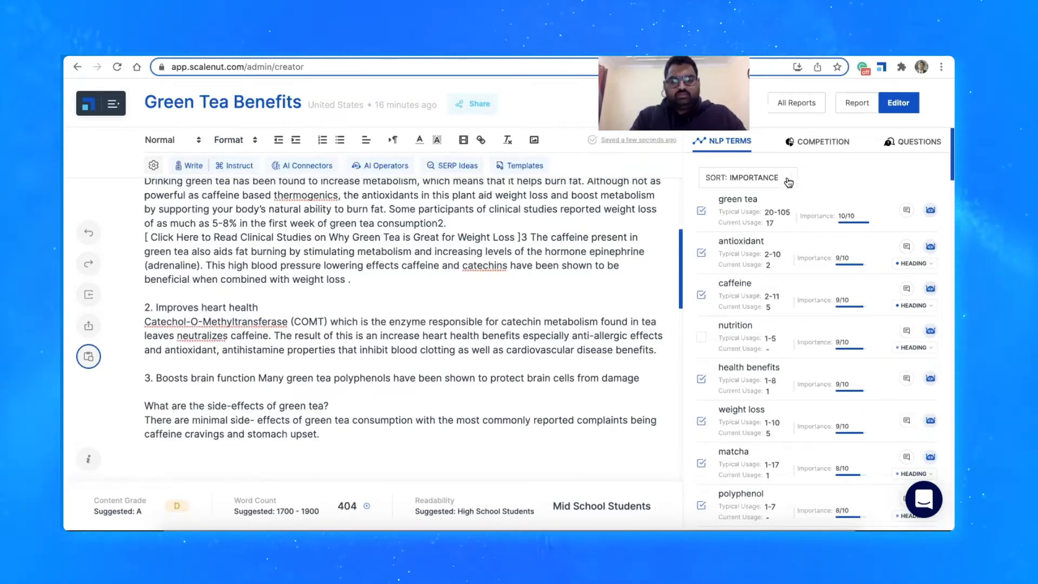
Try sorting the NLP terms by heading presence and leave them sorted by unused
click(737, 178)
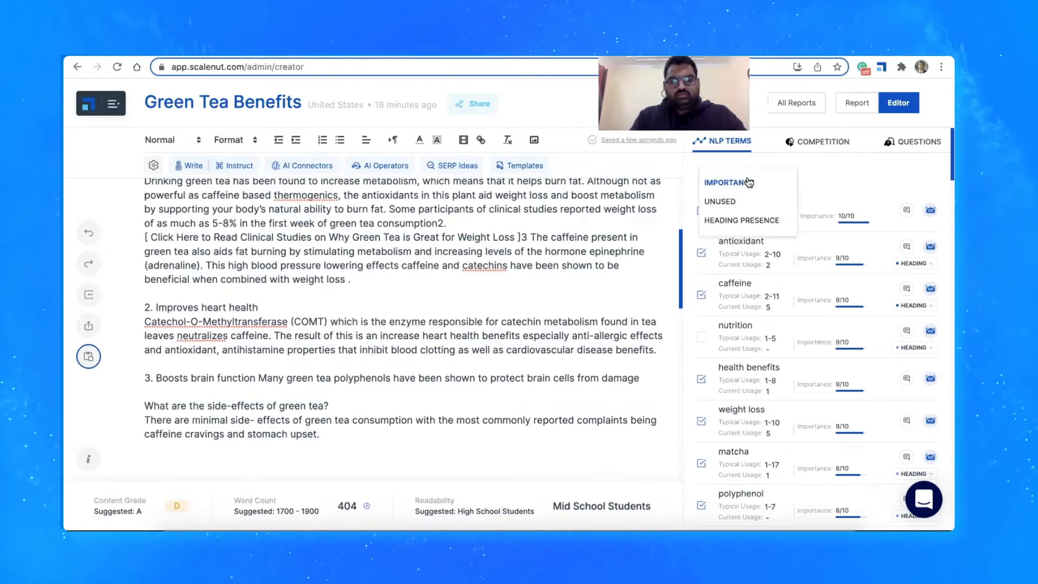
click(736, 201)
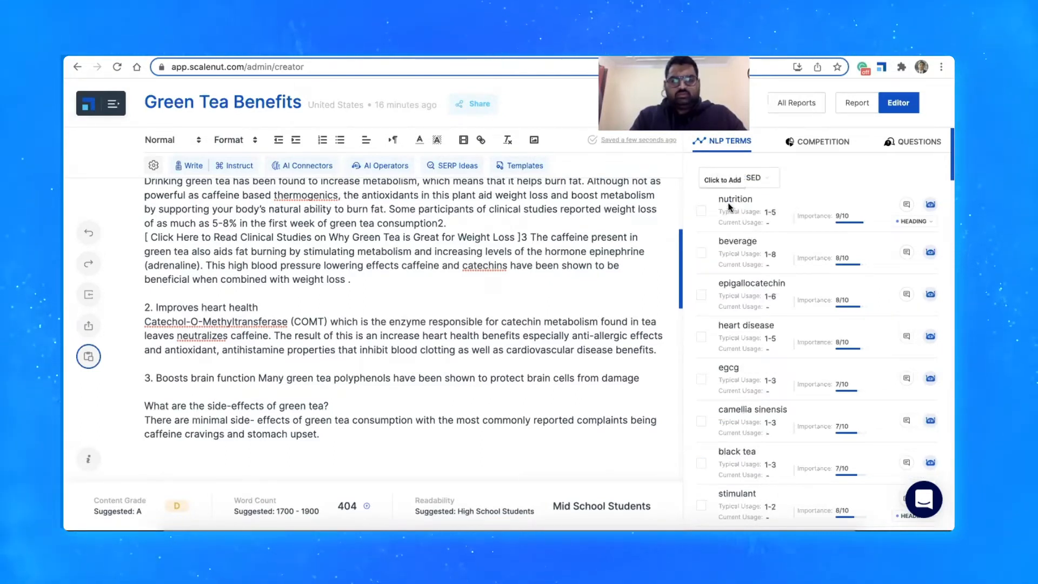
click(744, 179)
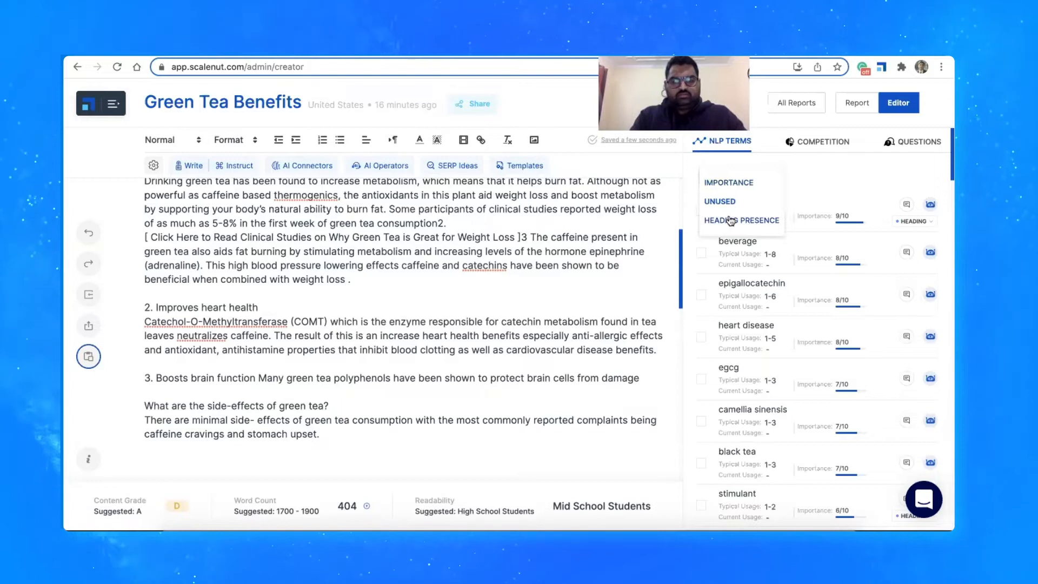
click(738, 216)
click(730, 180)
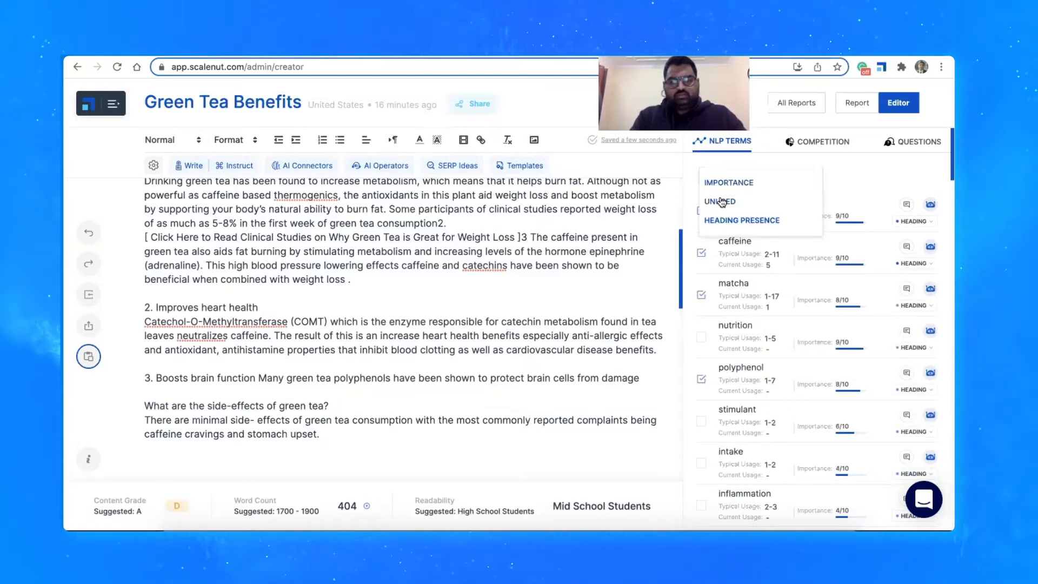
click(723, 202)
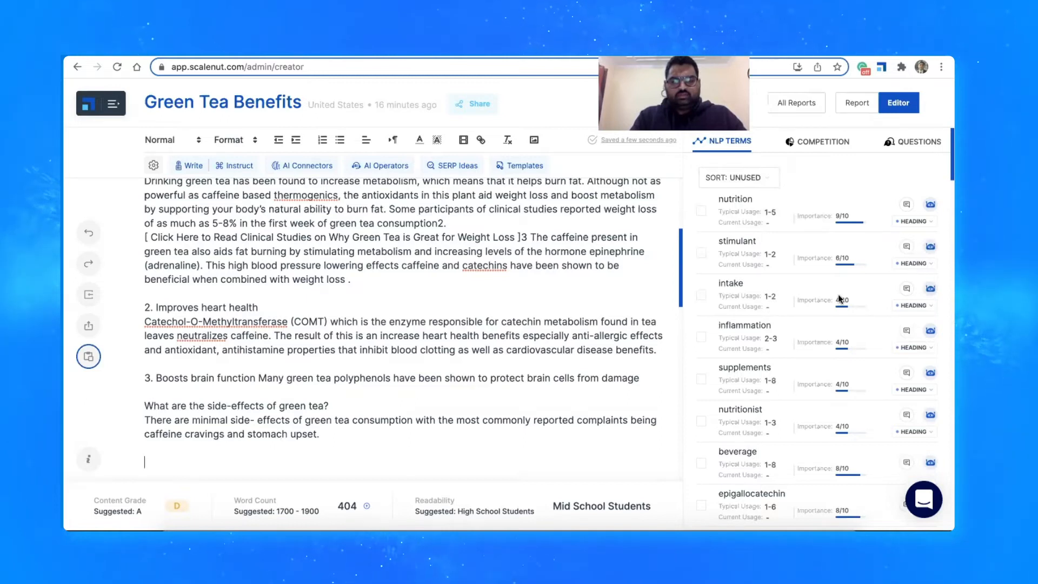
Have the AI write about the NLP term "inflammation" below the side-effects answer, and delete the unfinished closing sentence of the generated passage
scroll(838, 296, down, 1)
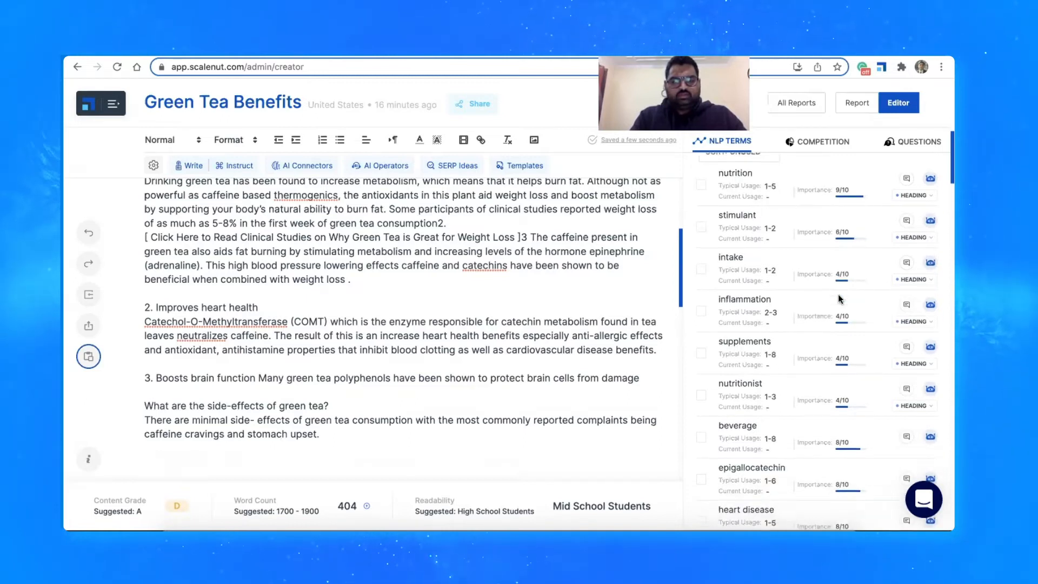
click(933, 306)
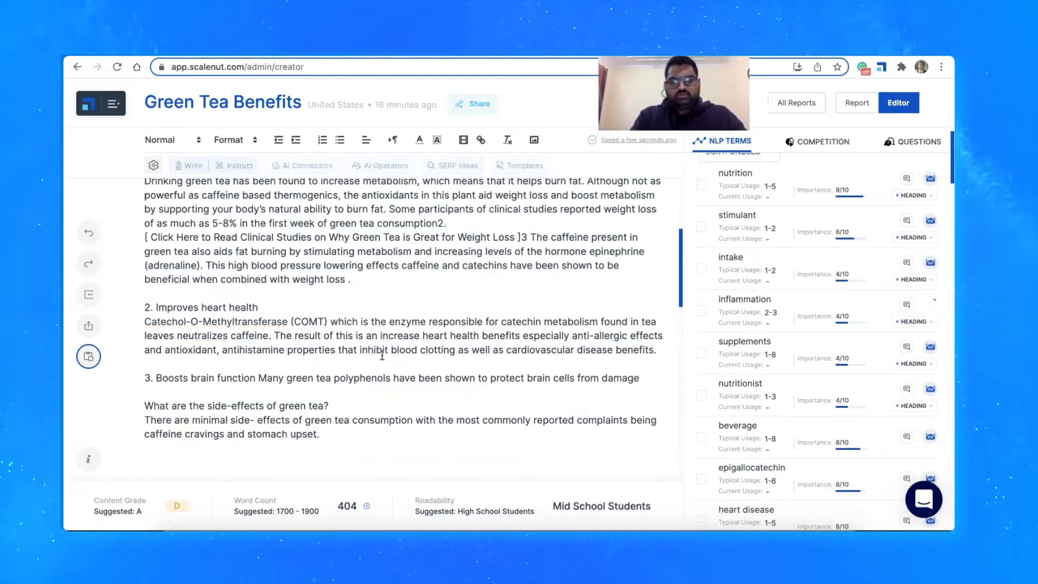
scroll(383, 356, down, 1)
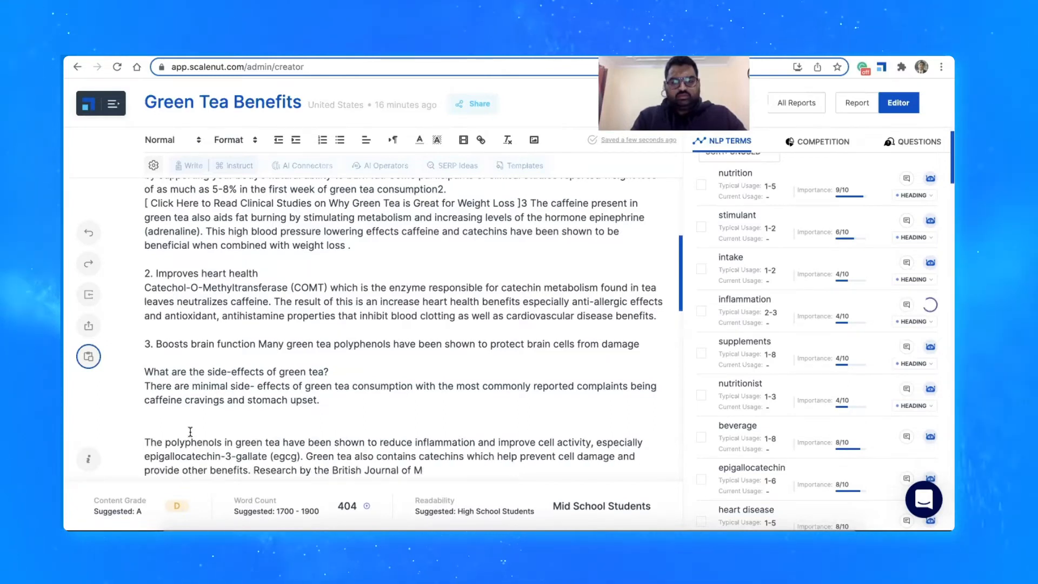
scroll(190, 431, down, 2)
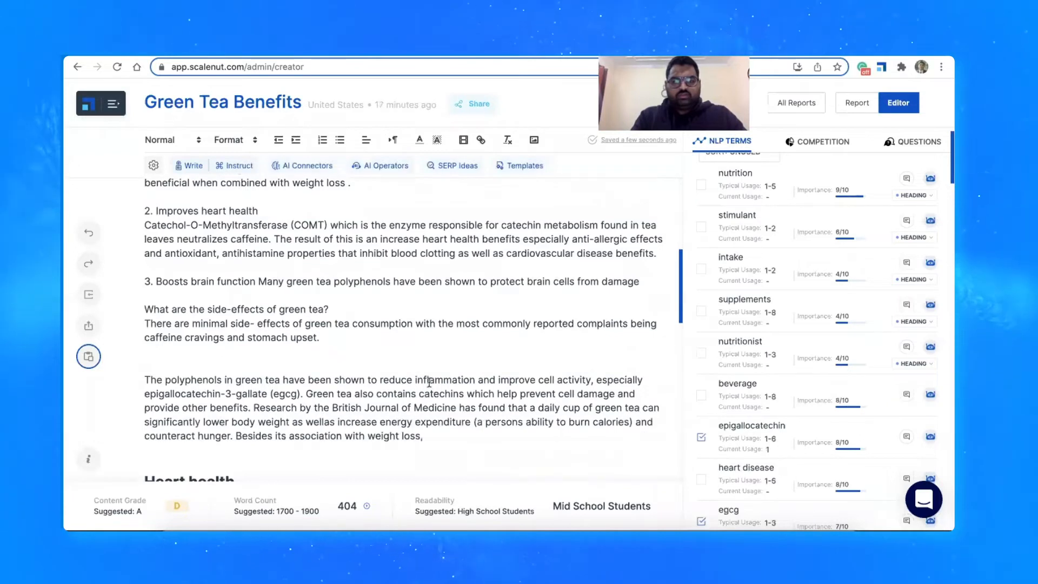
drag(424, 436, 238, 436)
key(ctrl+x)
Title the inflammation passage "4. Reduction in inflammation" as plain text and check the content grade
click(158, 356)
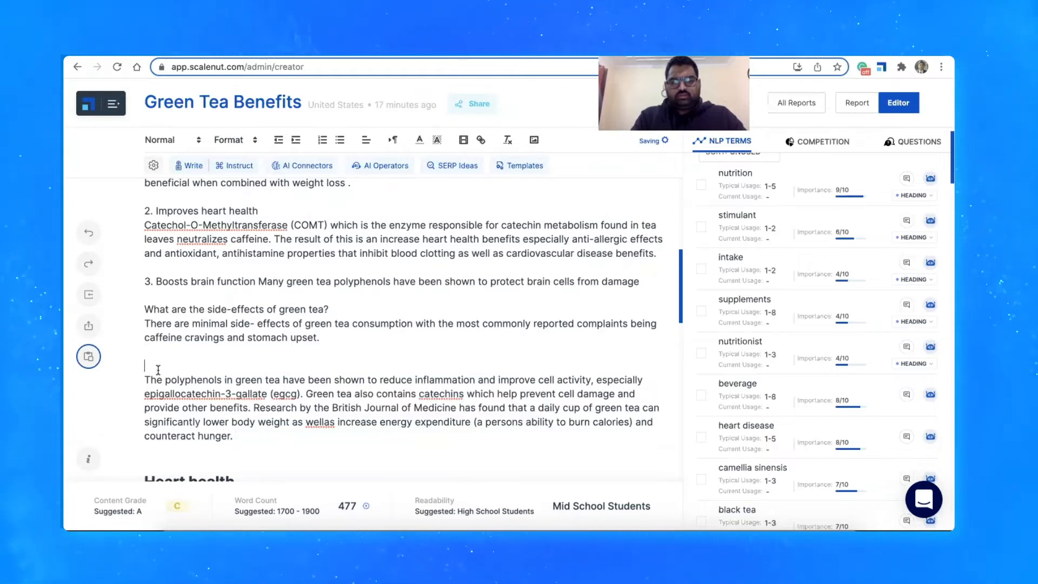
text(1. )
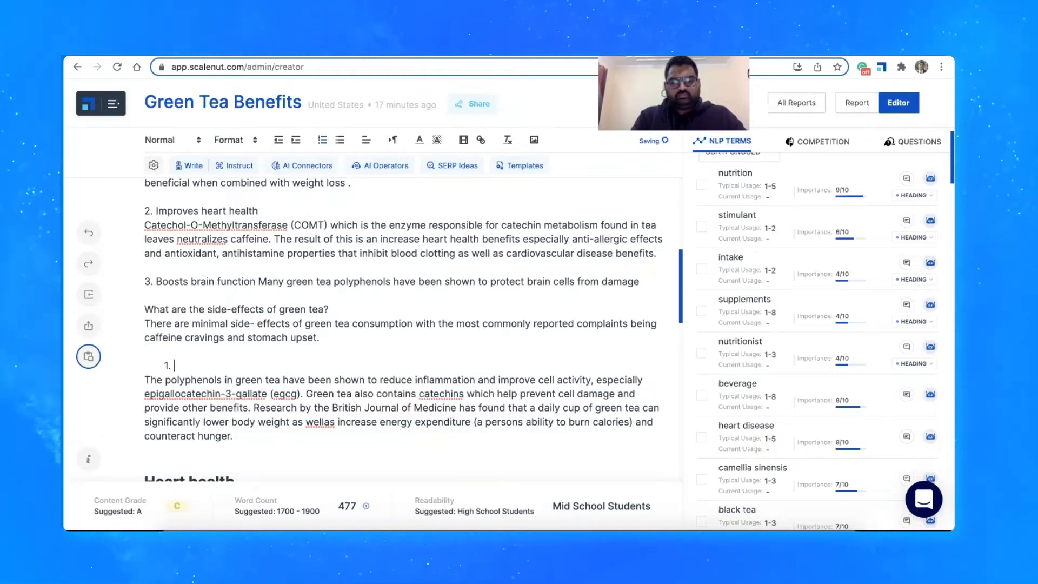
text(Reduction in inflammation)
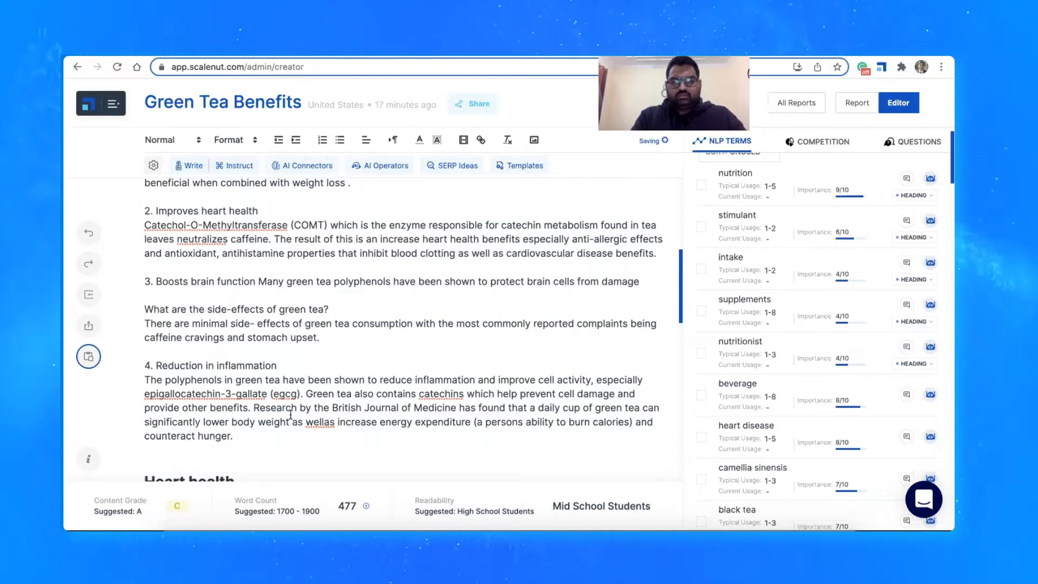
scroll(742, 367, up, 1)
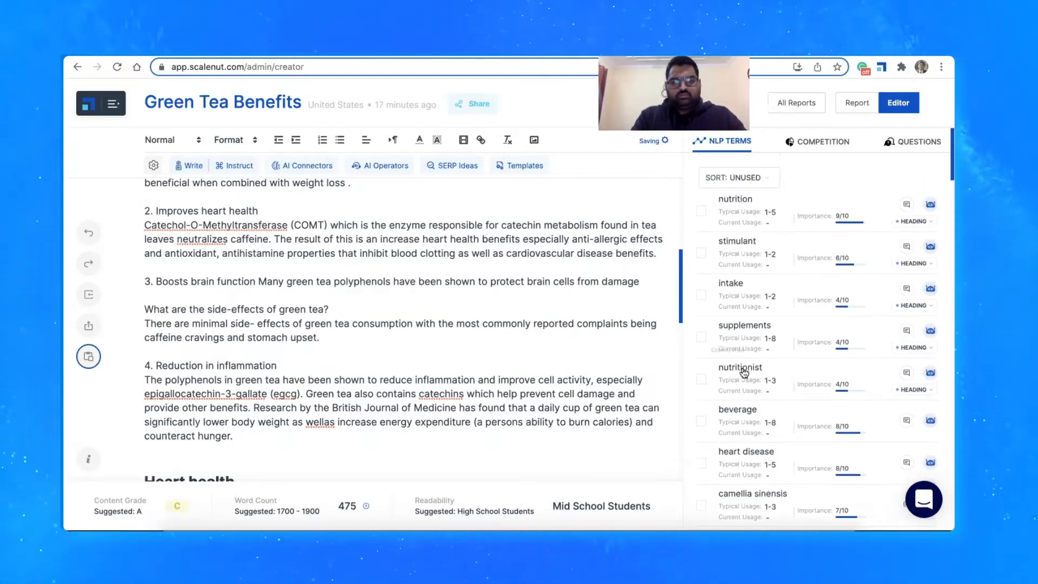
mouse_move(175, 507)
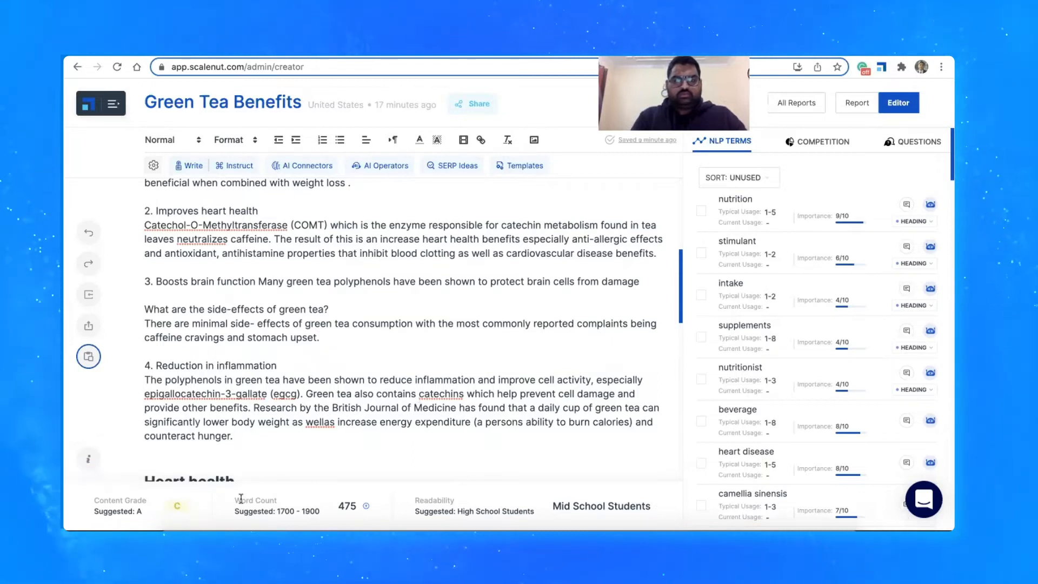
Add empty lines below the inflammation passage, above the "Heart health" heading, and place the cursor there
click(192, 458)
key(Return)
key(Return)
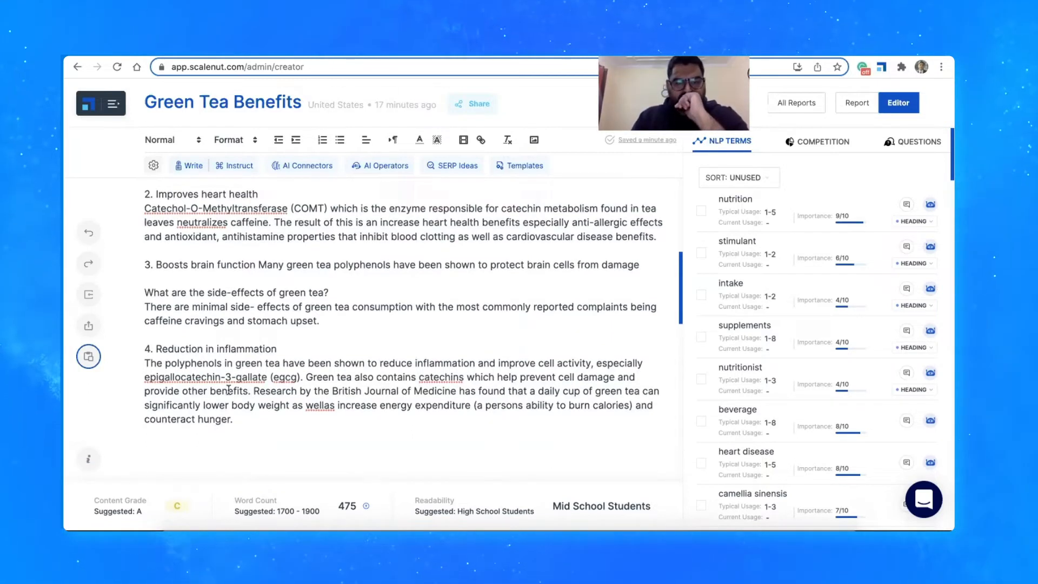
scroll(217, 391, down, 1)
click(178, 397)
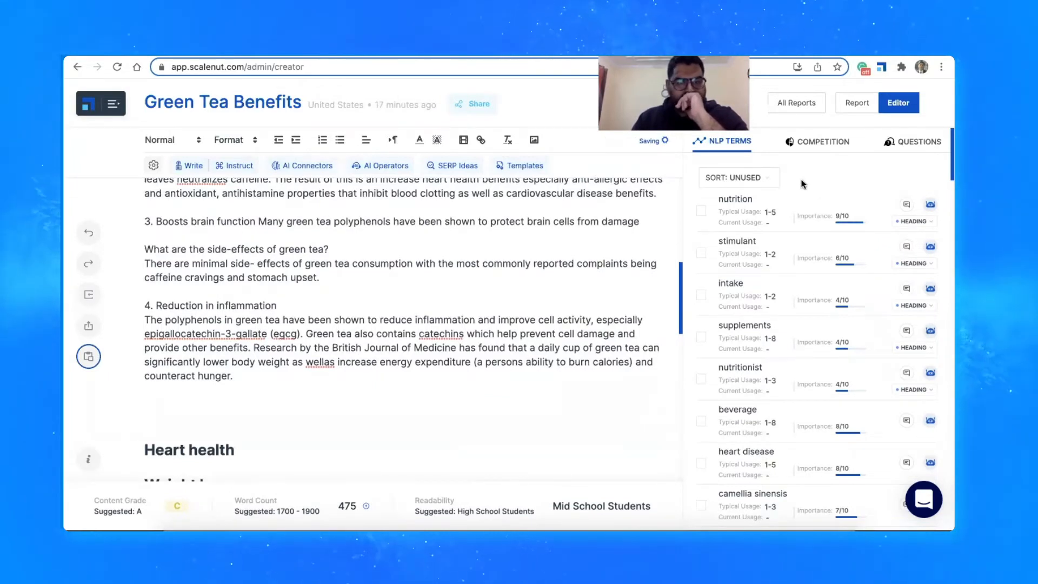
Examine the top-ranked Healthline competitor's outline, including the text under "1. Contains healthy bioactive compounds"
click(813, 143)
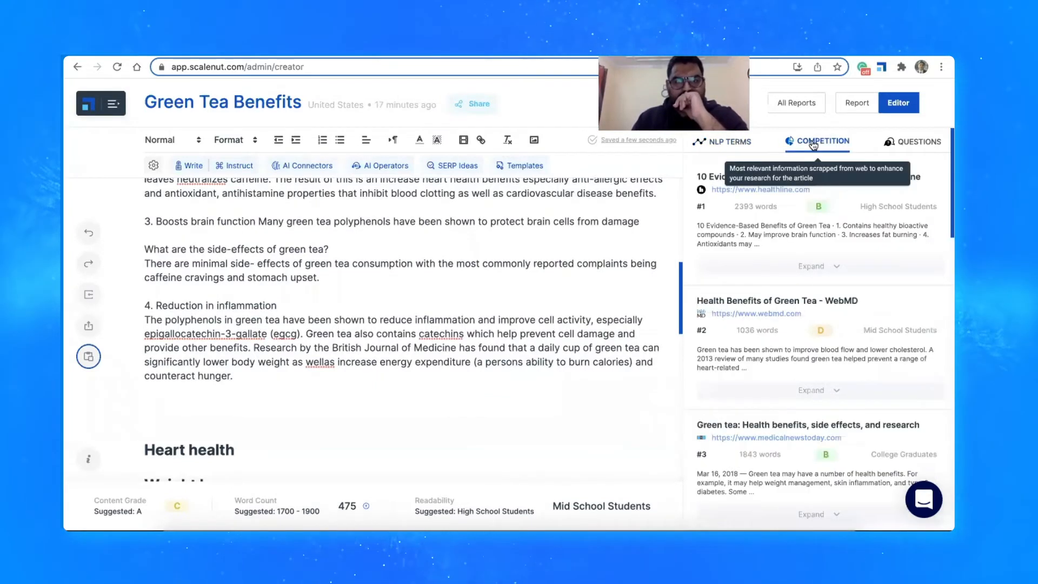
click(837, 266)
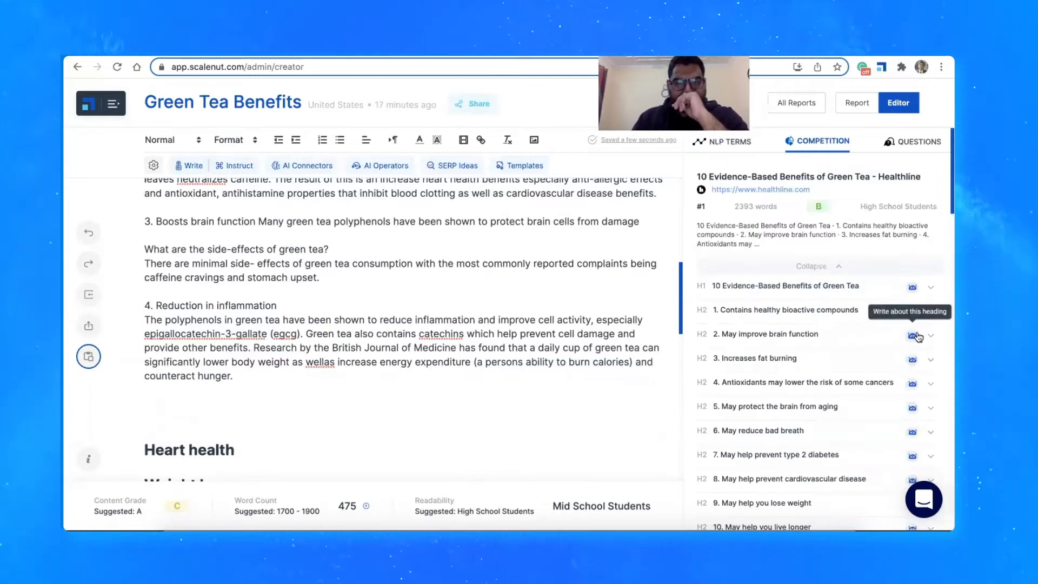
click(930, 311)
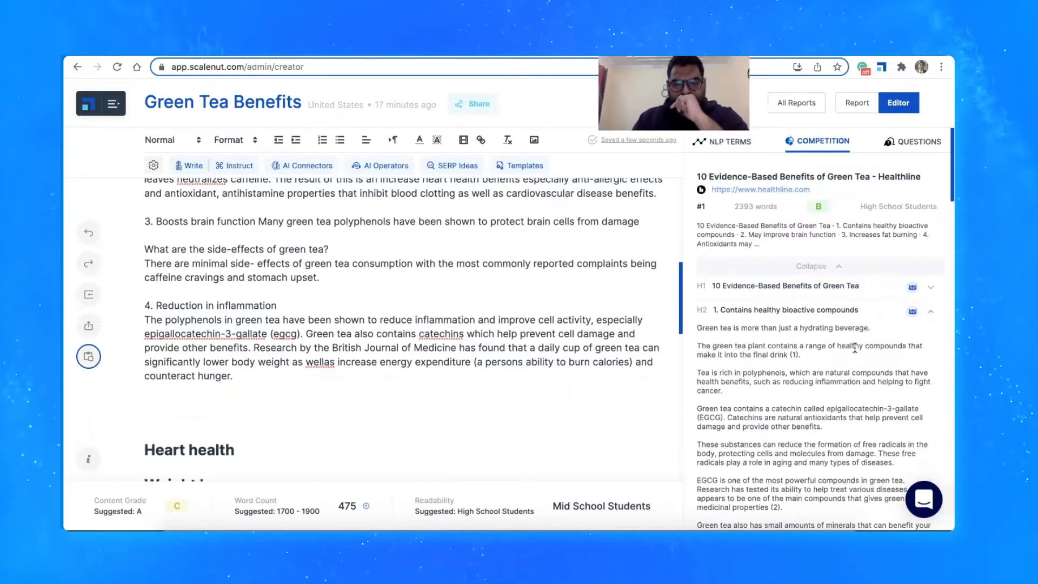
scroll(858, 378, down, 3)
scroll(854, 347, up, 5)
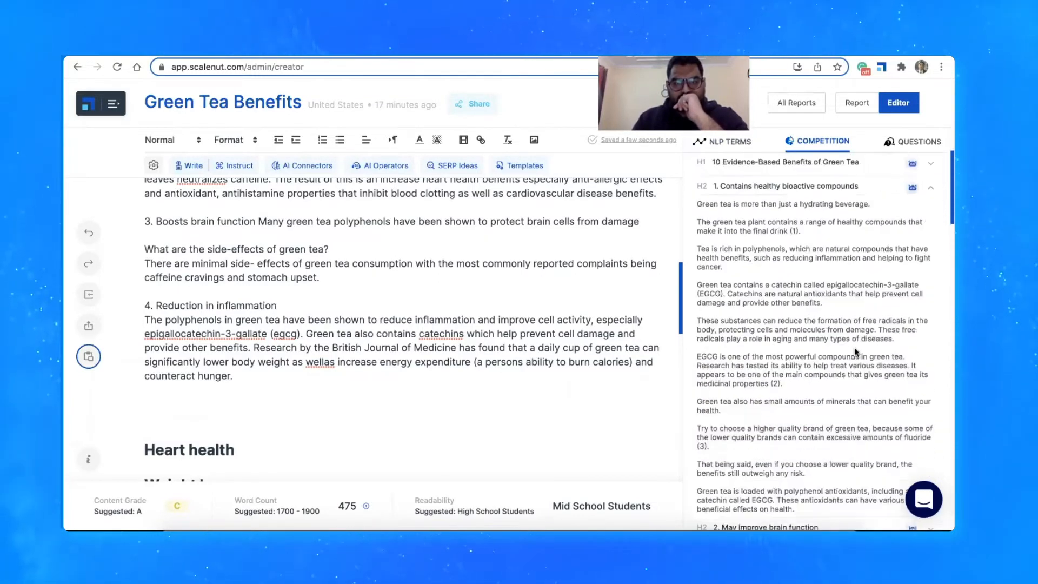
click(924, 292)
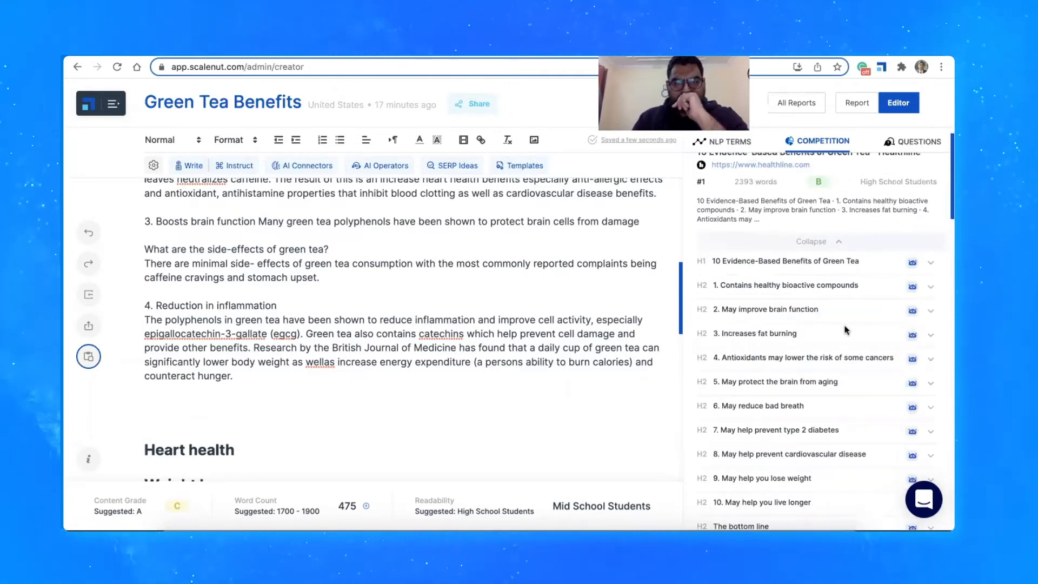
scroll(922, 295, down, 1)
Have the AI write about the competitor heading "6. May reduce bad breath" below the inflammation passage, and delete the unfinished line "It has been shown to"
click(203, 402)
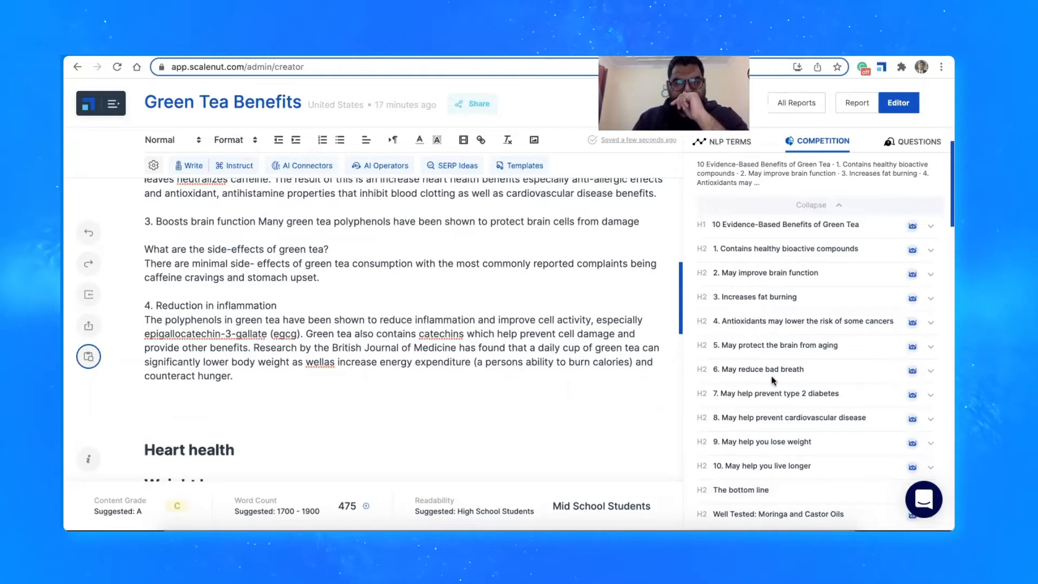
click(913, 372)
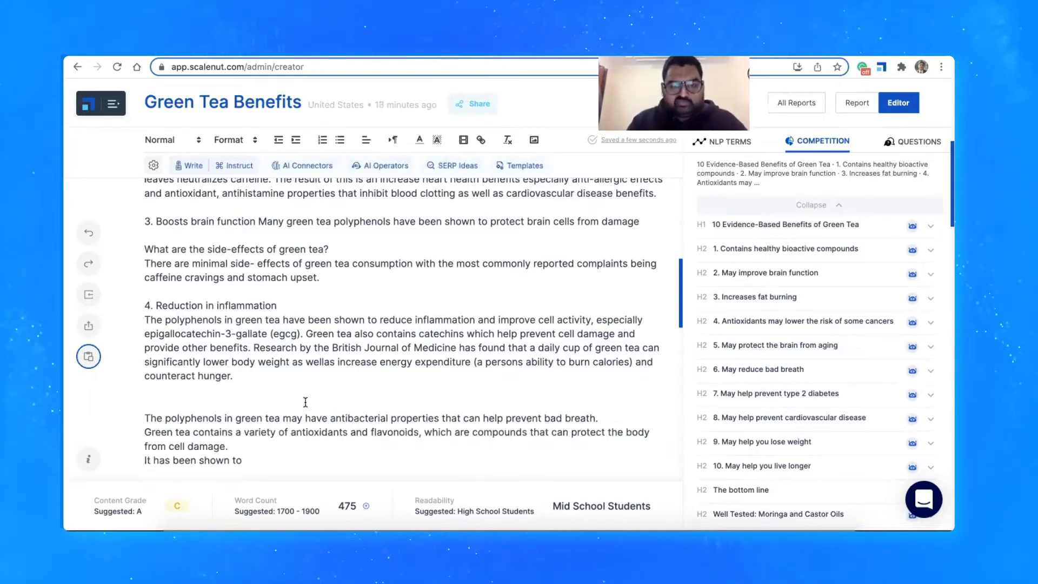
drag(598, 418, 478, 421)
drag(242, 461, 135, 466)
key(BackSpace)
key(BackSpace)
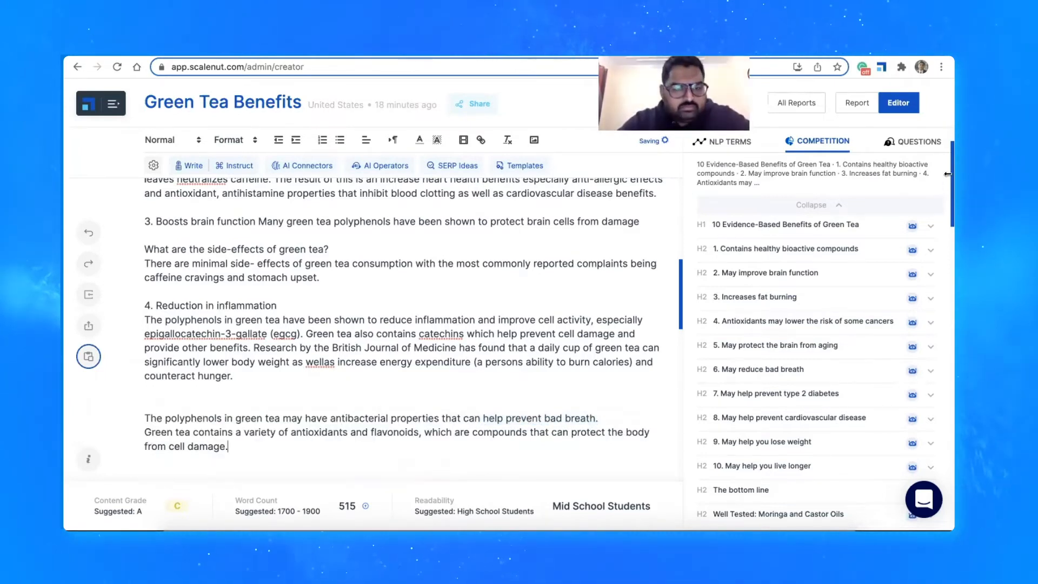
View the full Healthline competitor article with its metrics, close it, and collapse that competitor's outline
click(865, 209)
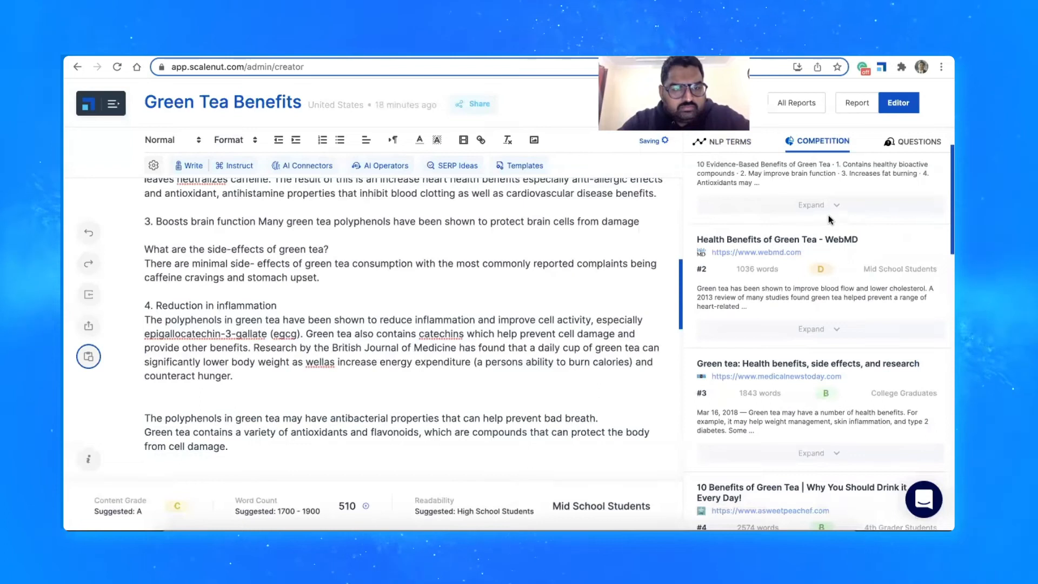
scroll(816, 271, down, 6)
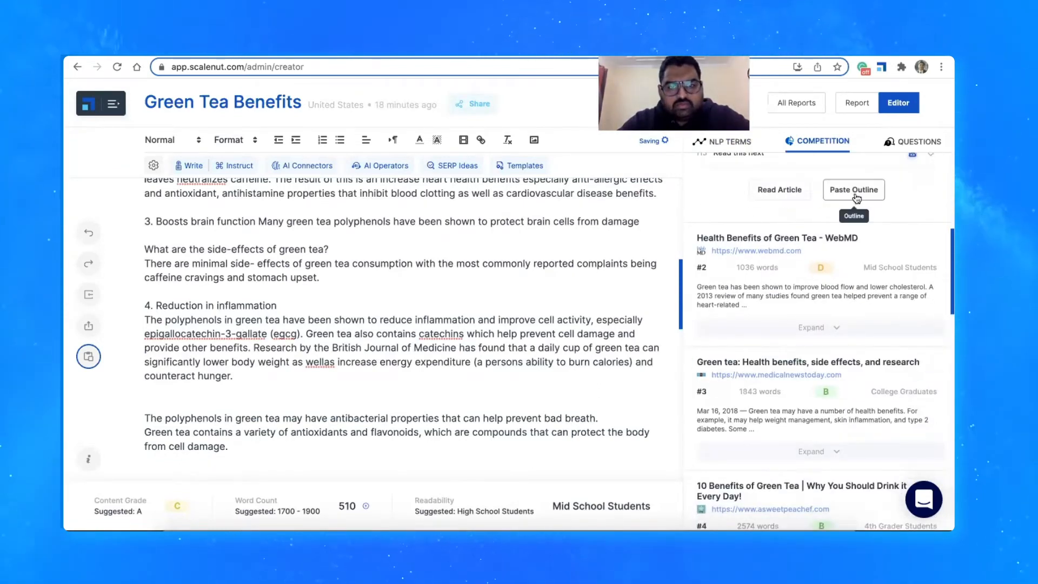
click(785, 195)
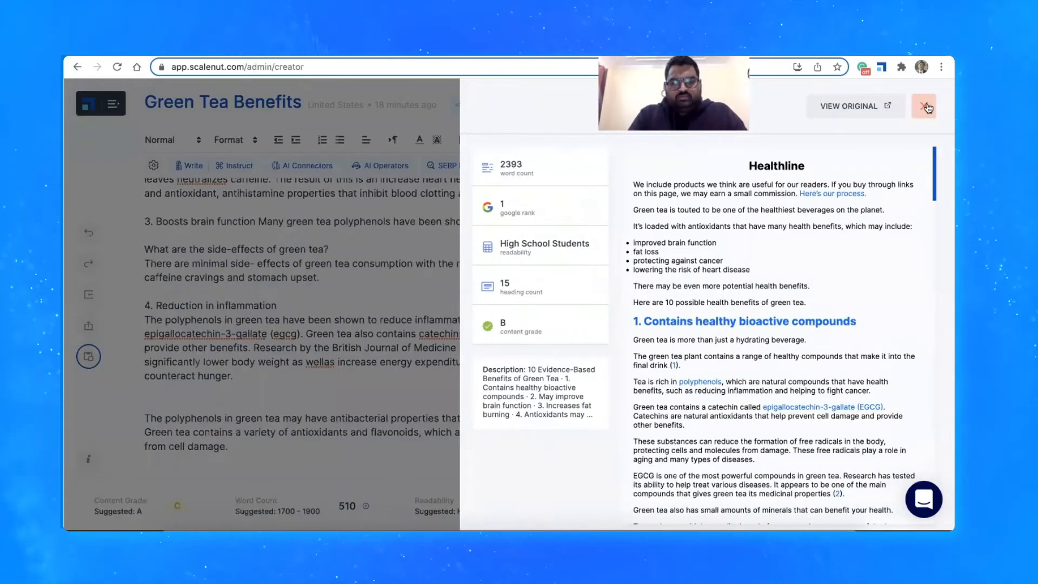
click(925, 107)
scroll(835, 274, up, 5)
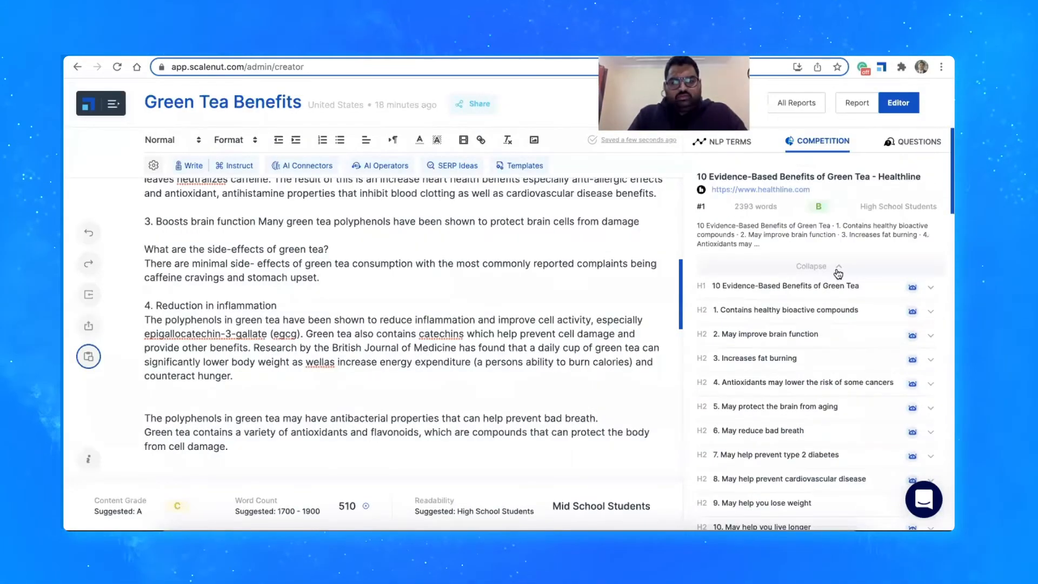
click(837, 267)
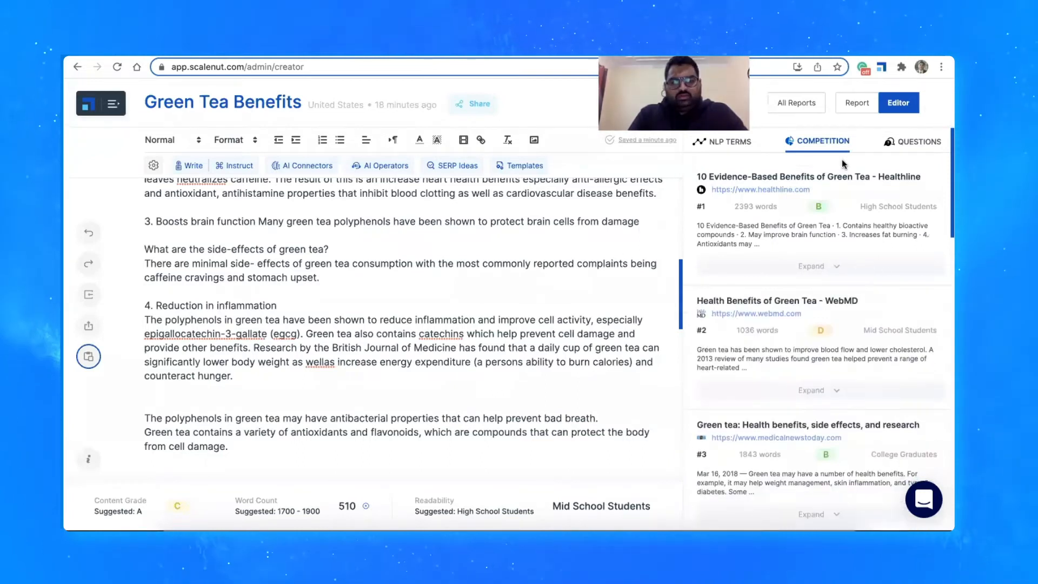
Have the AI write about the suggested question "How can I use green tea to lose weight?" below the bad breath passage
click(921, 144)
scroll(191, 388, down, 2)
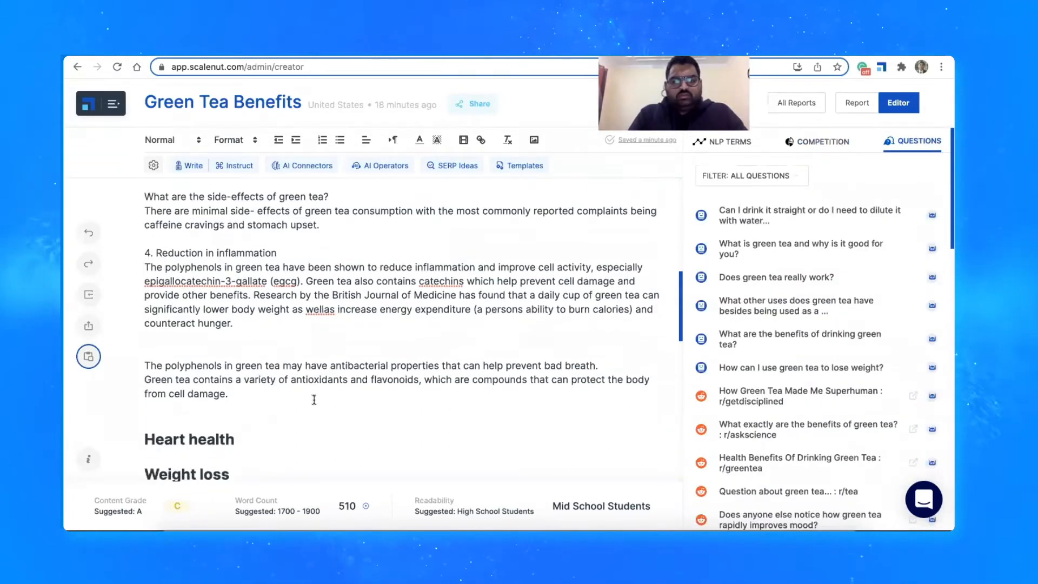
key(Return)
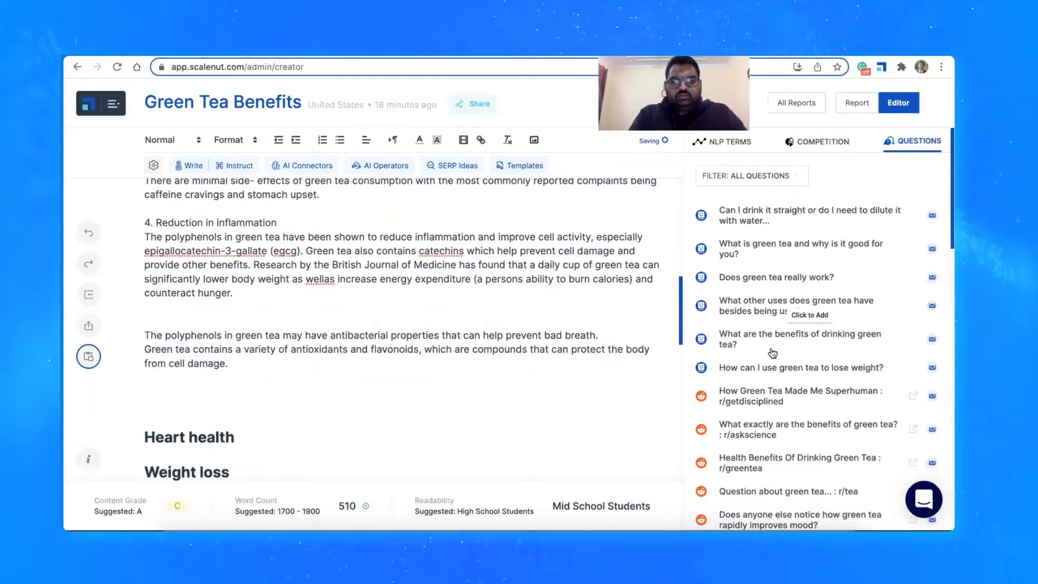
click(930, 370)
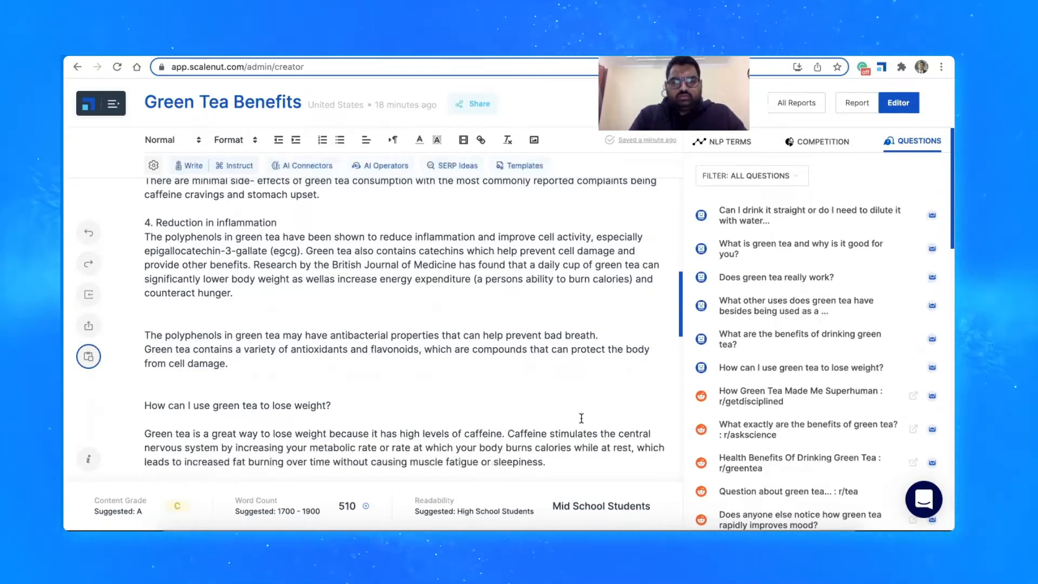
Look through the suggested questions about green tea, including those sourced from Google and Quora
scroll(581, 418, down, 2)
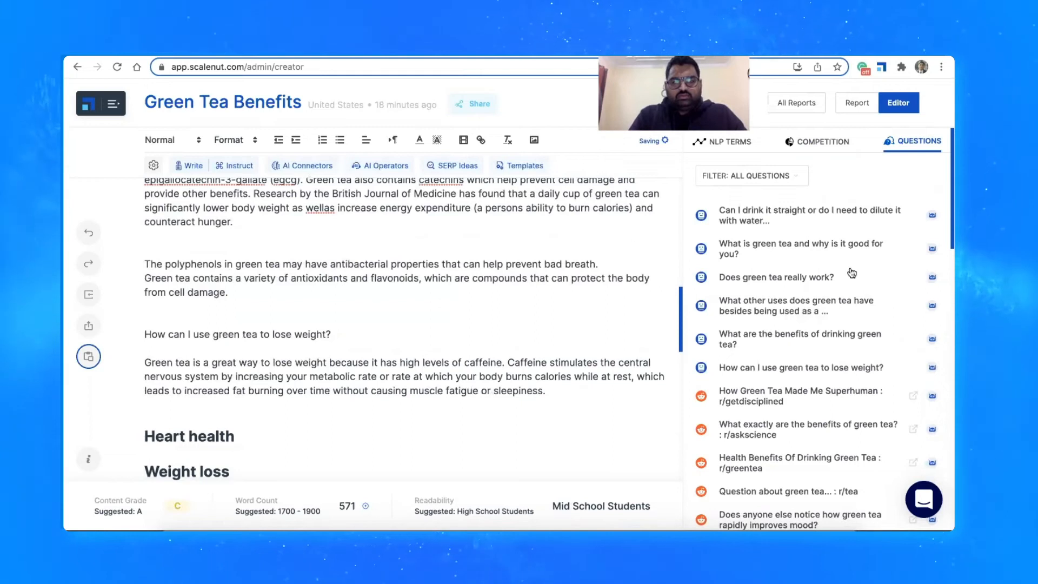
scroll(850, 269, down, 10)
scroll(852, 271, down, 3)
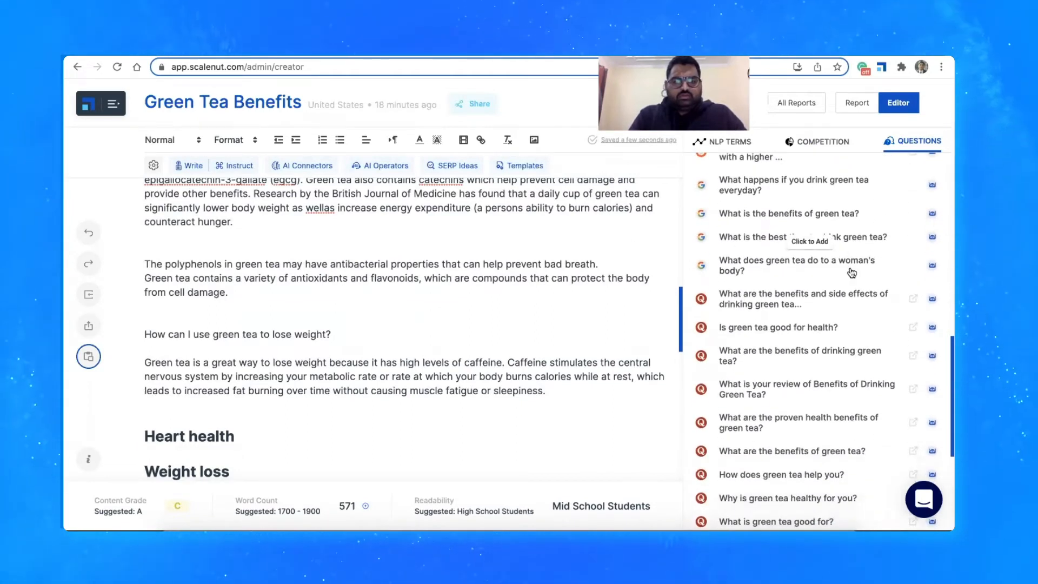
scroll(852, 272, down, 1)
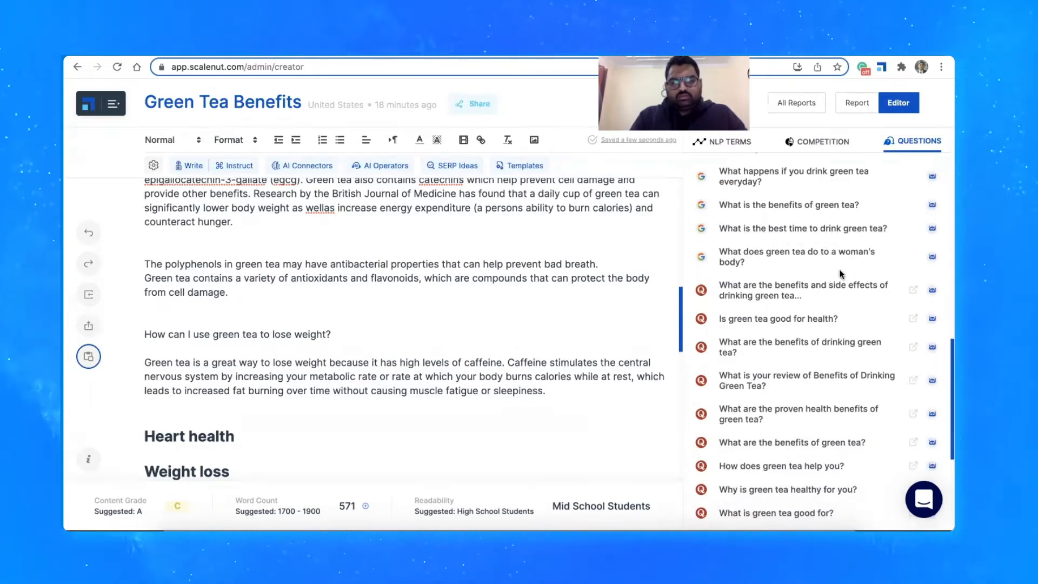
scroll(629, 364, up, 10)
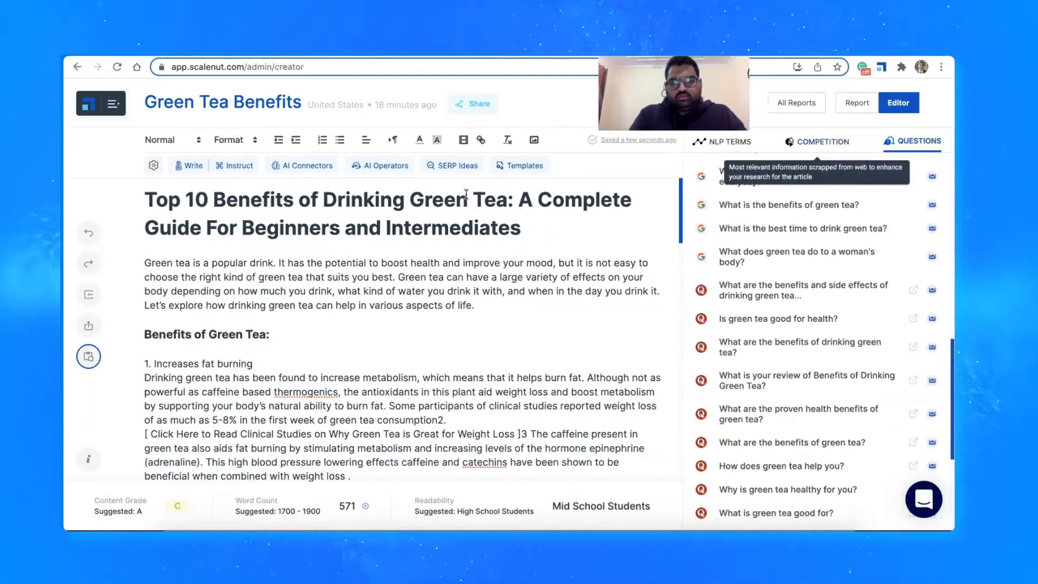
Extend the bad breath passage after "from cell damage." with AI text using the contrast connector "However", and review the generated sentence
scroll(273, 403, down, 5)
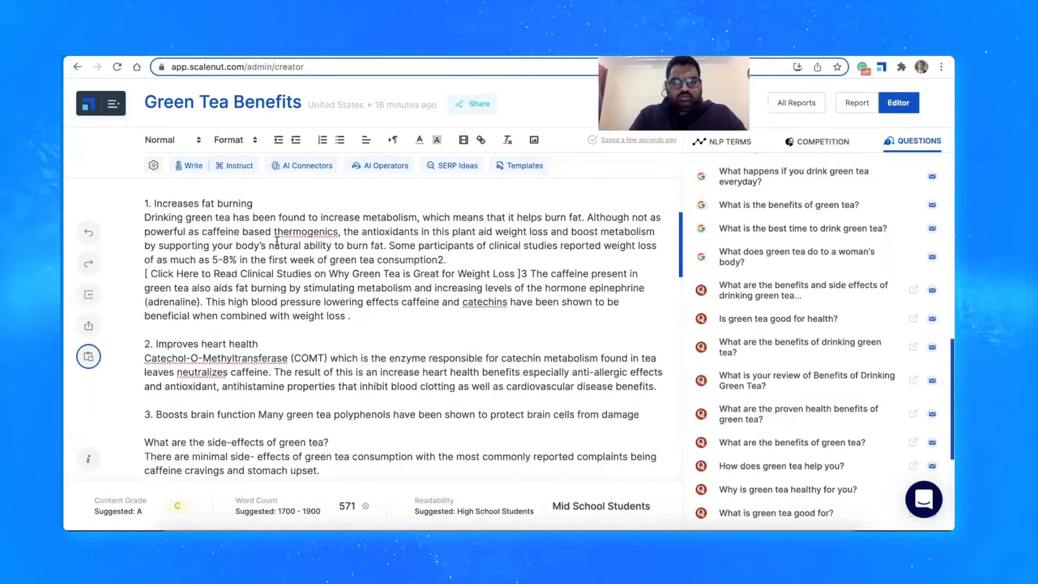
scroll(262, 430, down, 4)
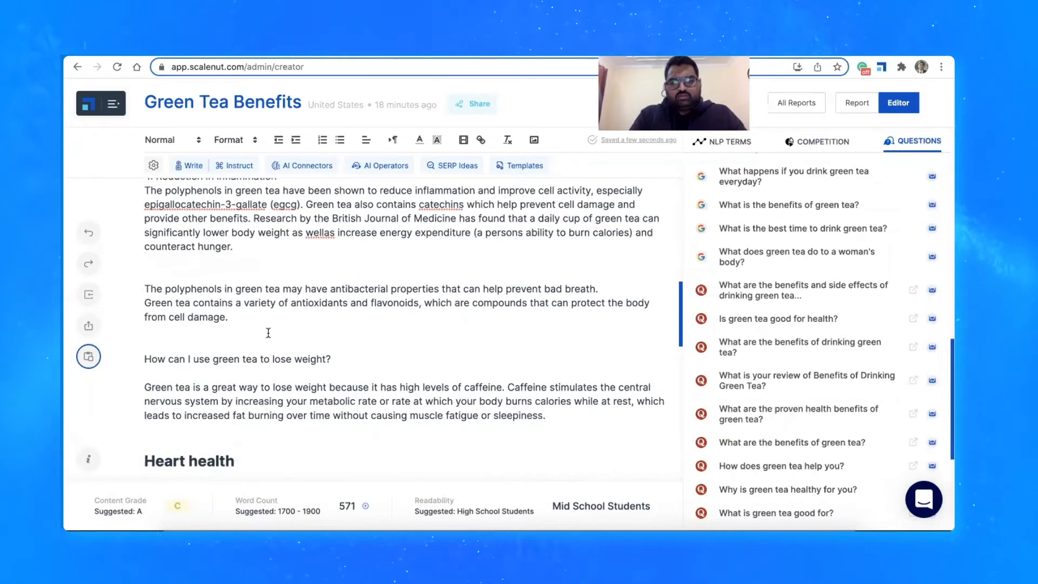
click(239, 320)
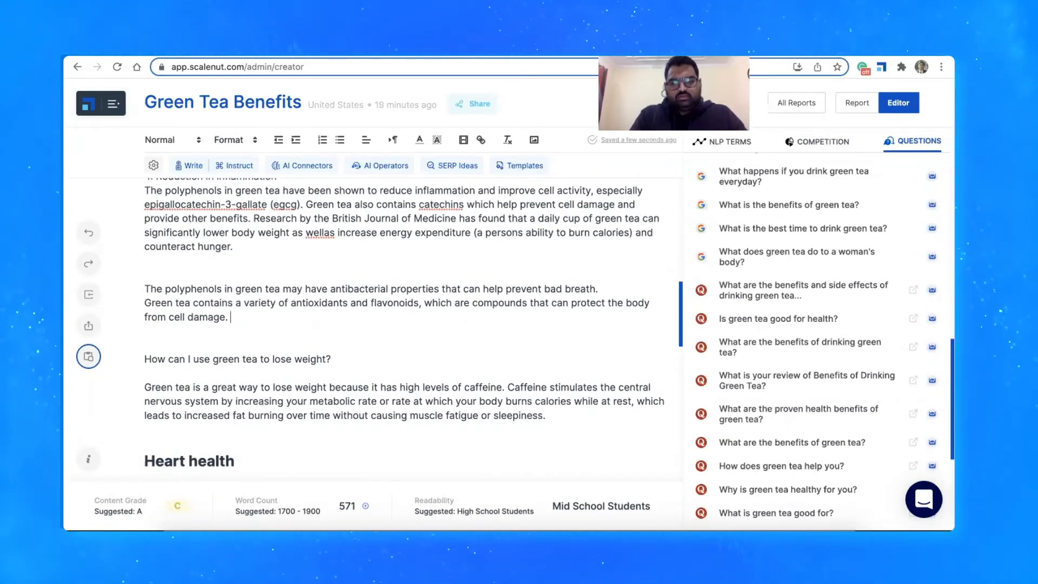
click(304, 165)
mouse_move(308, 183)
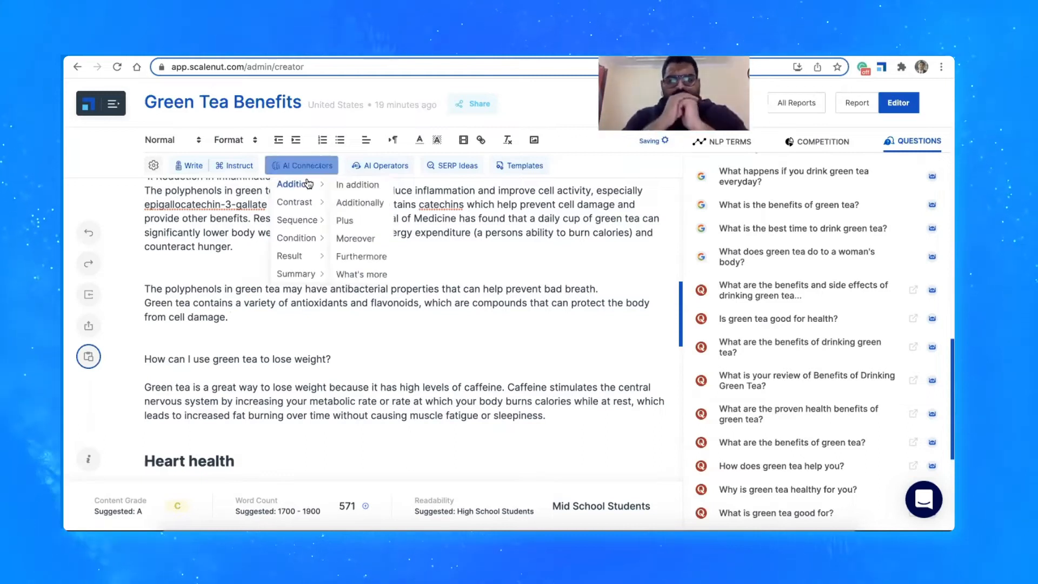
mouse_move(310, 202)
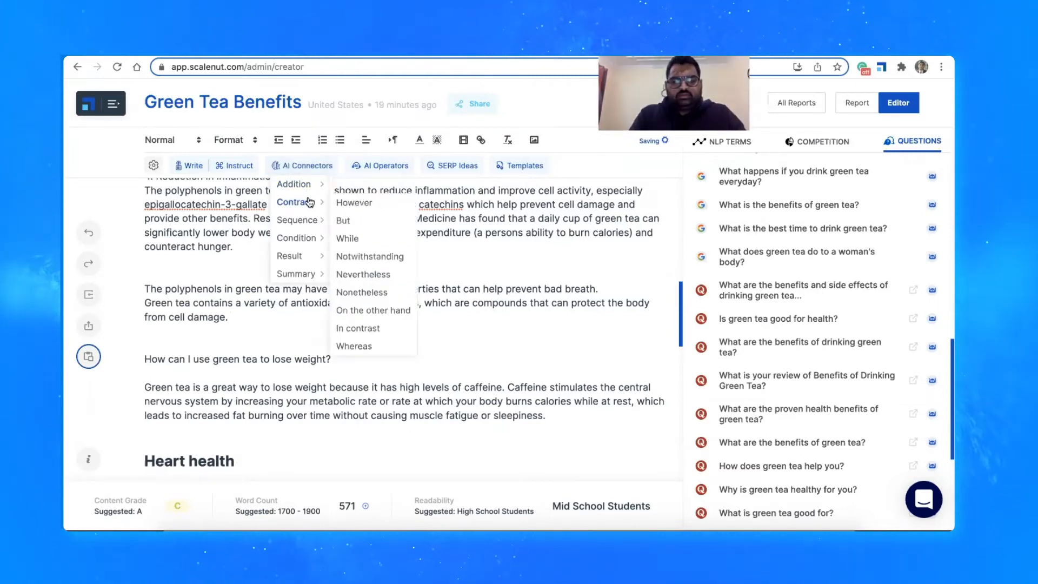
click(357, 201)
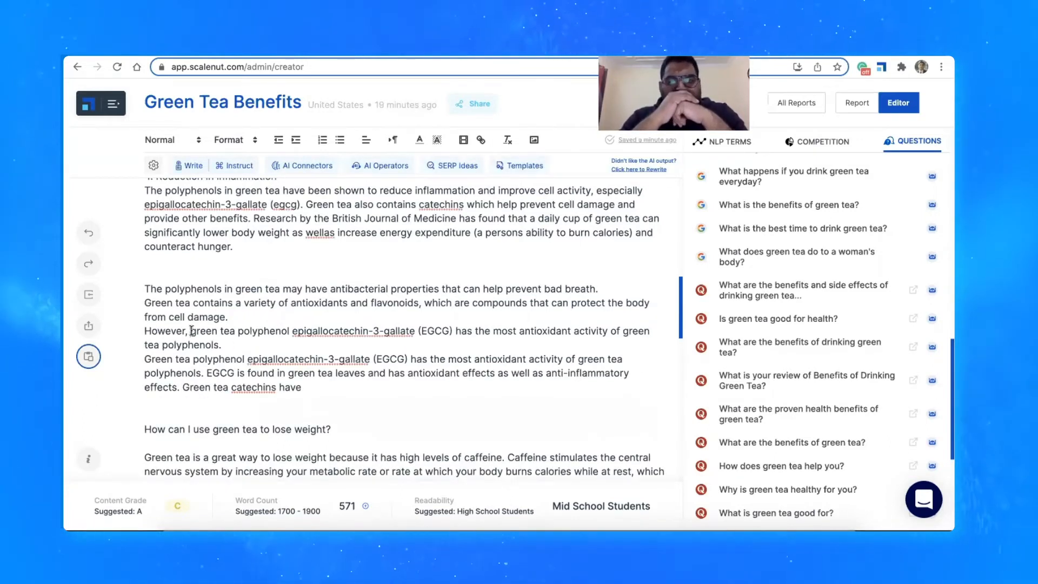
drag(191, 331, 230, 344)
click(223, 351)
click(230, 343)
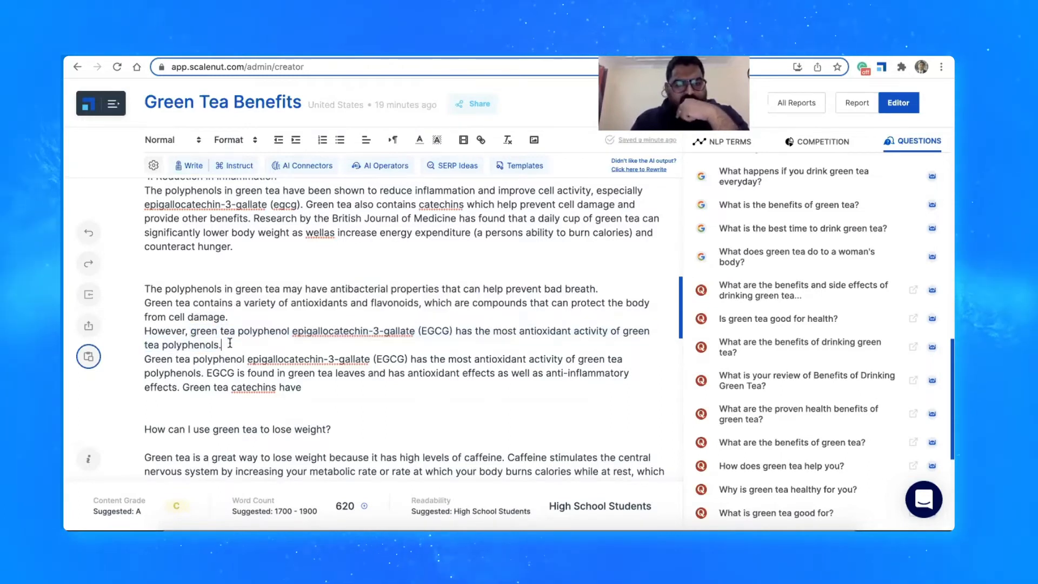
Add empty lines below the EGCG passage and delete its unfinished ending "Green tea catechins have"
click(324, 386)
key(Return)
key(Return)
click(384, 166)
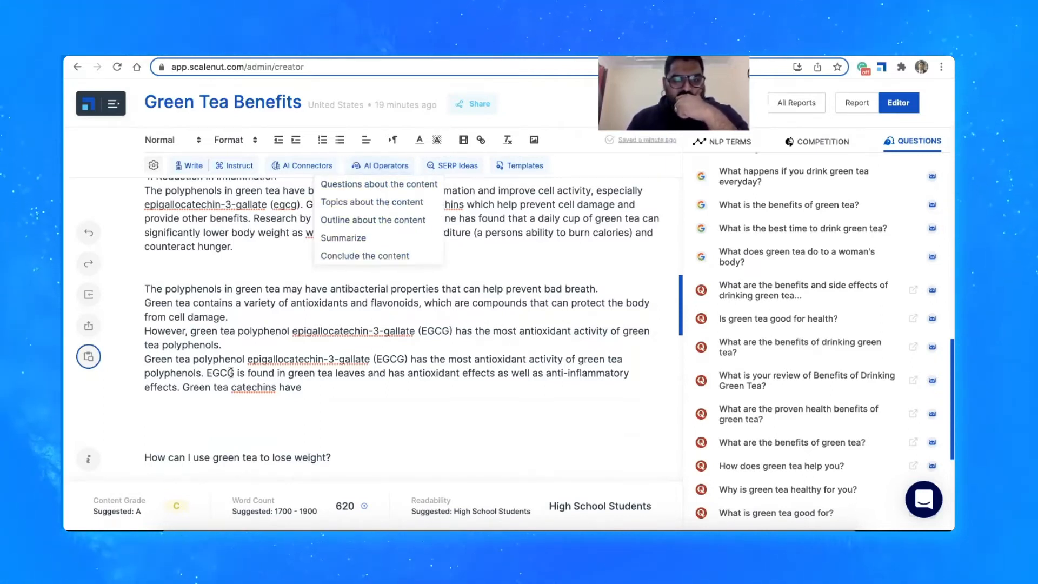
click(148, 424)
drag(300, 382, 185, 385)
key(BackSpace)
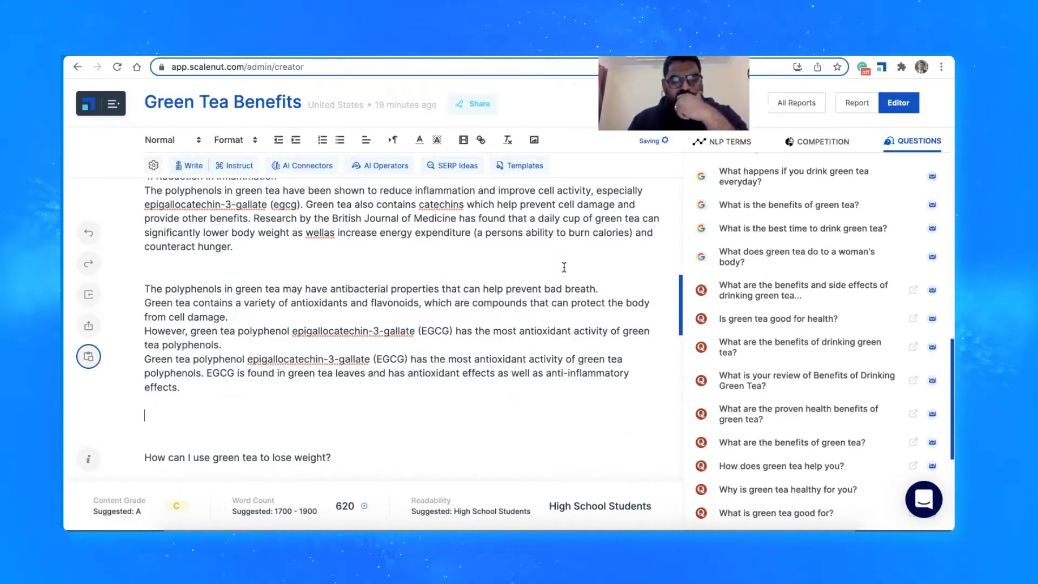
Find SERP ideas for the topic "weight loss"
click(467, 169)
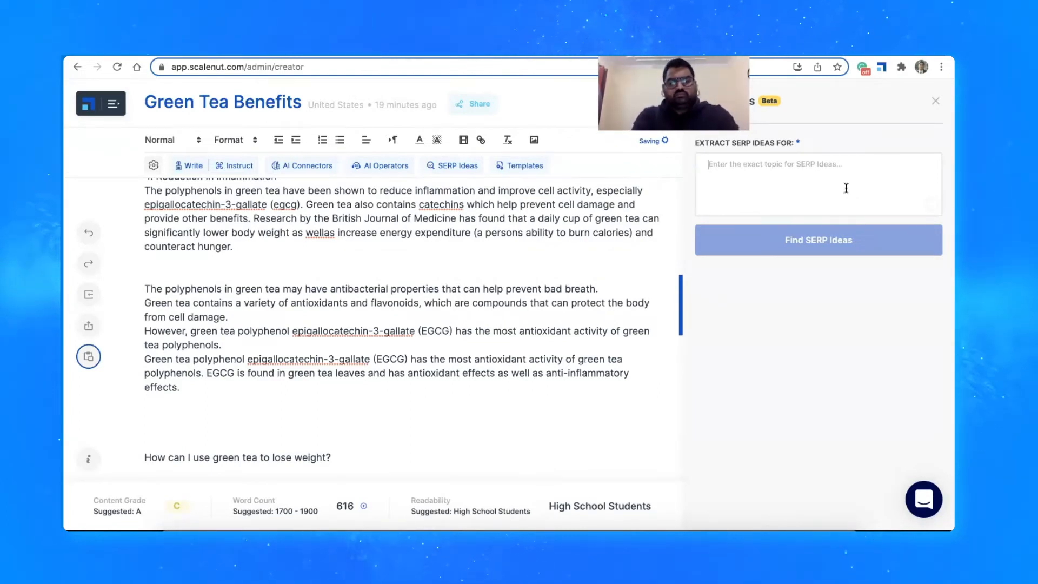
text(weight)
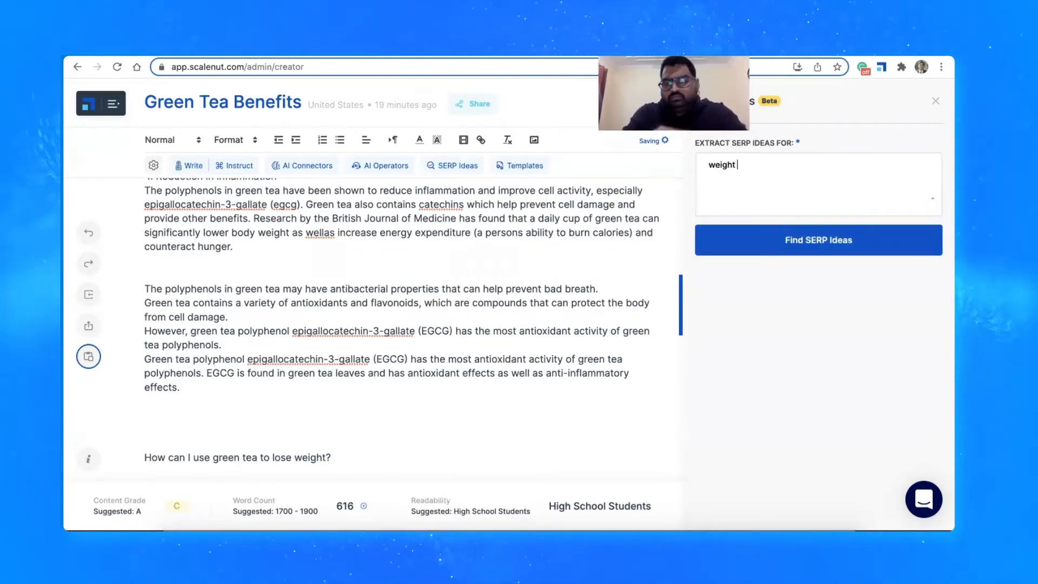
text( loss)
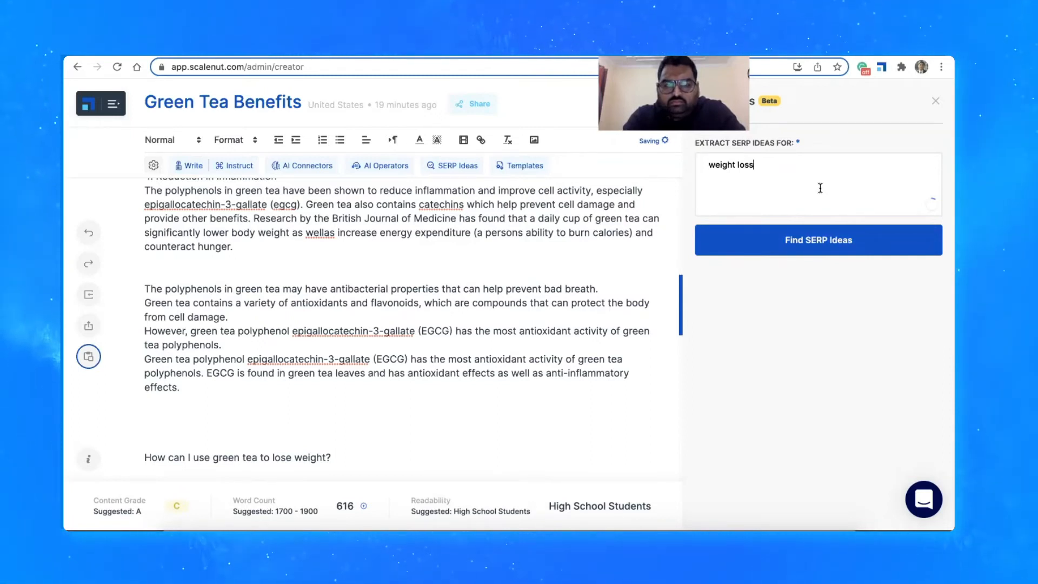
click(805, 234)
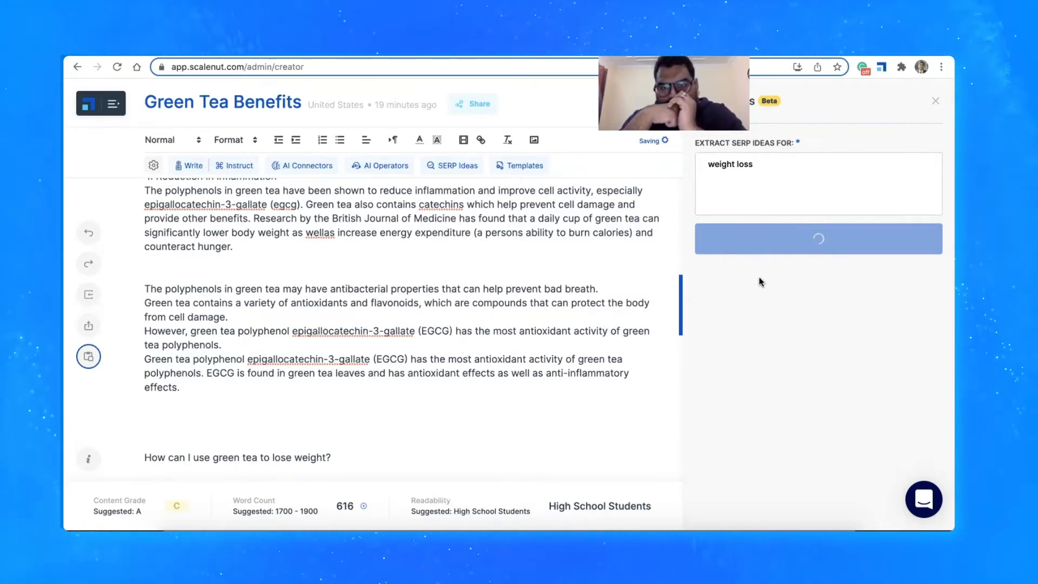
Have the AI write below the EGCG passage from the SERP ideas on drinking 2 to 3 cups and on EGCG and caffeine targeting fat cells
click(197, 404)
key(Return)
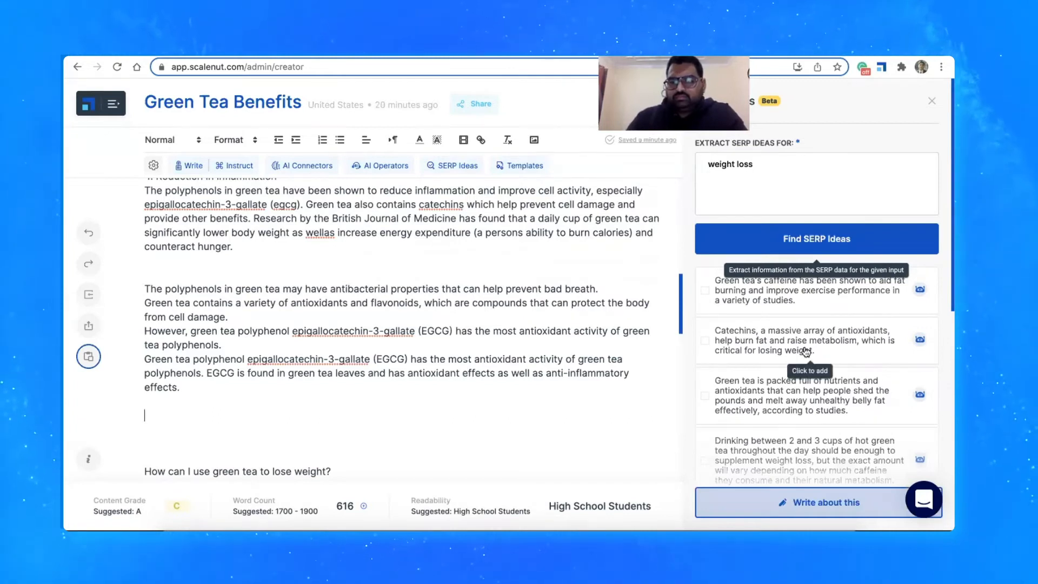
scroll(806, 352, down, 6)
scroll(806, 350, down, 1)
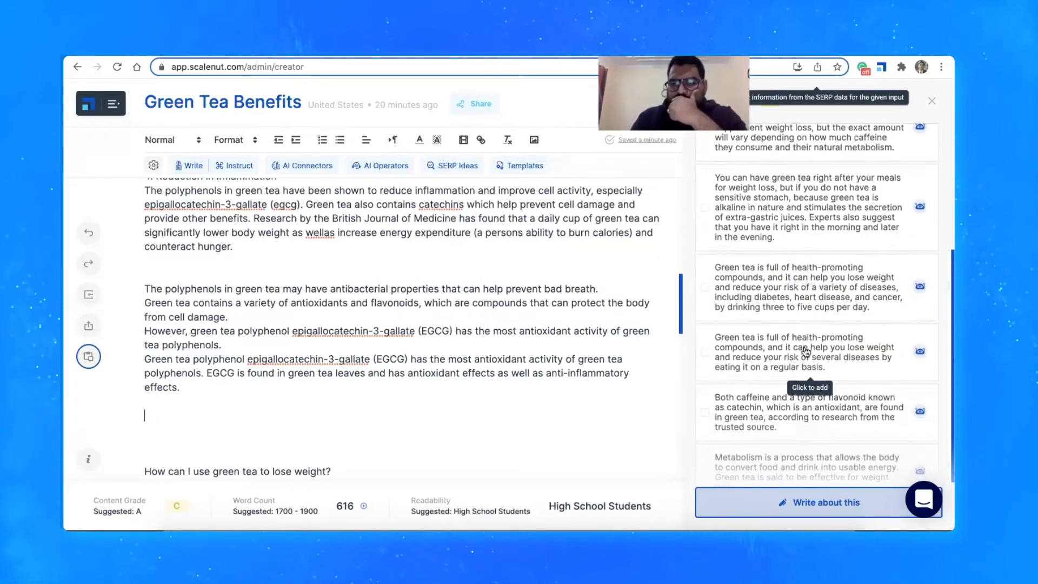
scroll(806, 352, down, 3)
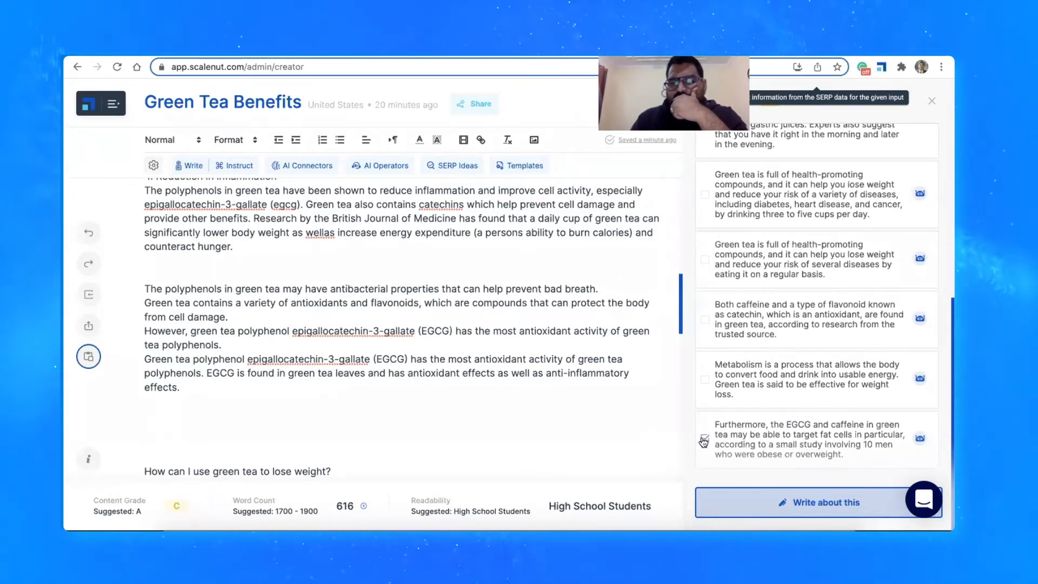
scroll(764, 338, up, 3)
scroll(764, 339, up, 4)
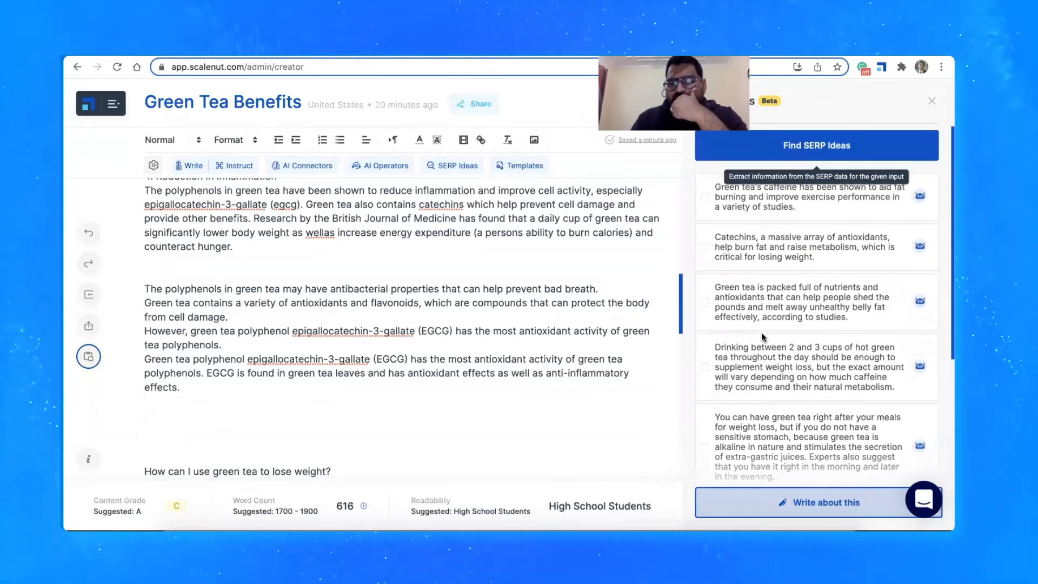
click(706, 366)
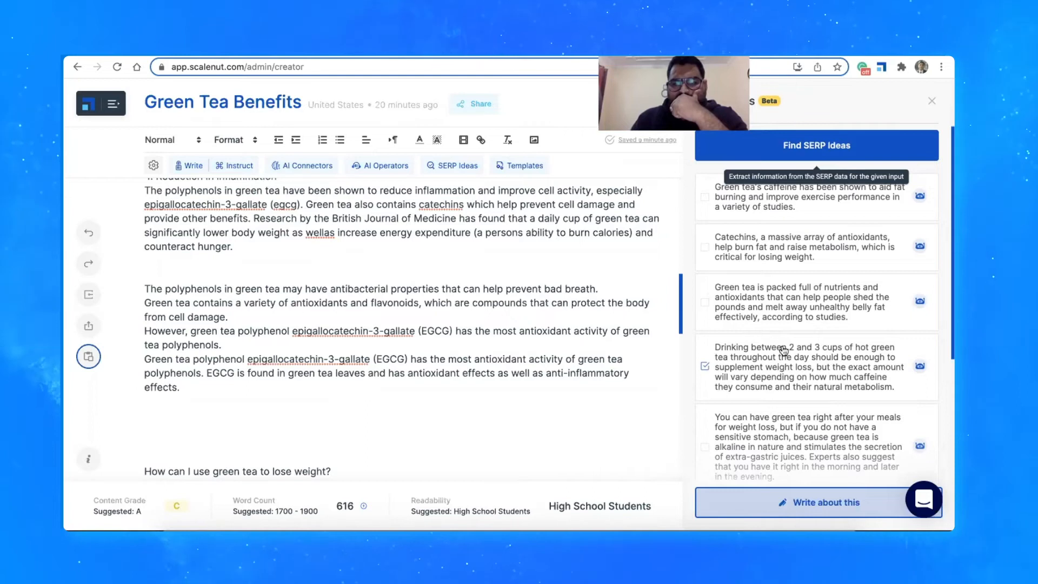
scroll(819, 352, down, 4)
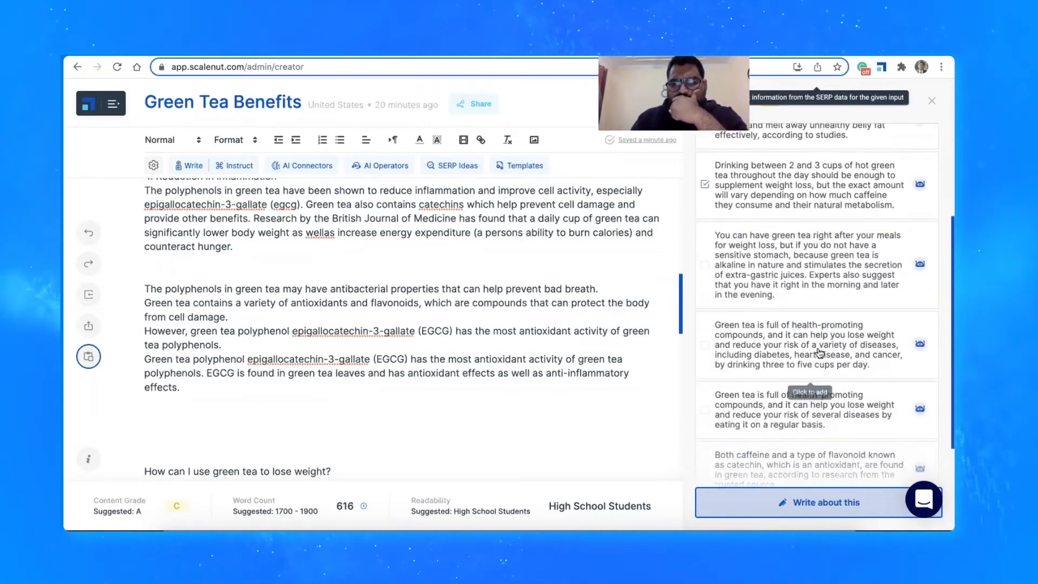
scroll(820, 353, down, 3)
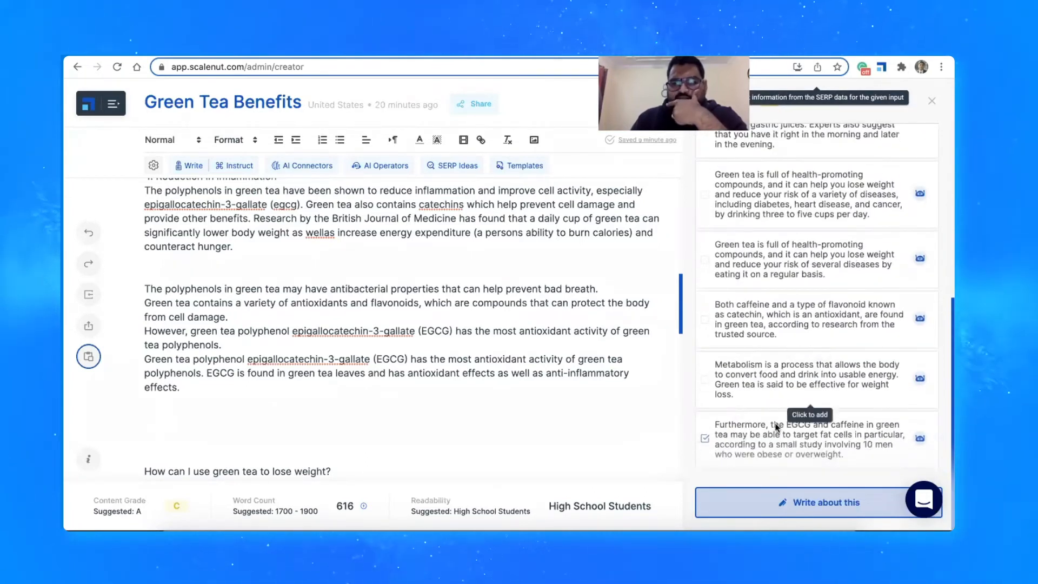
click(770, 497)
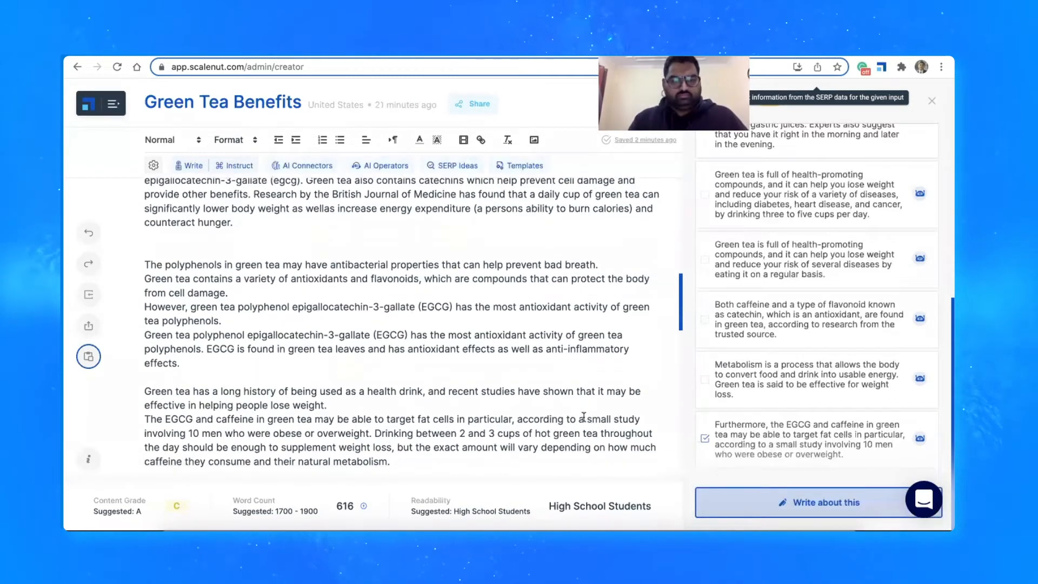
Compare the generated weight loss passage with the selected SERP ideas, and close the SERP ideas
drag(586, 420, 588, 429)
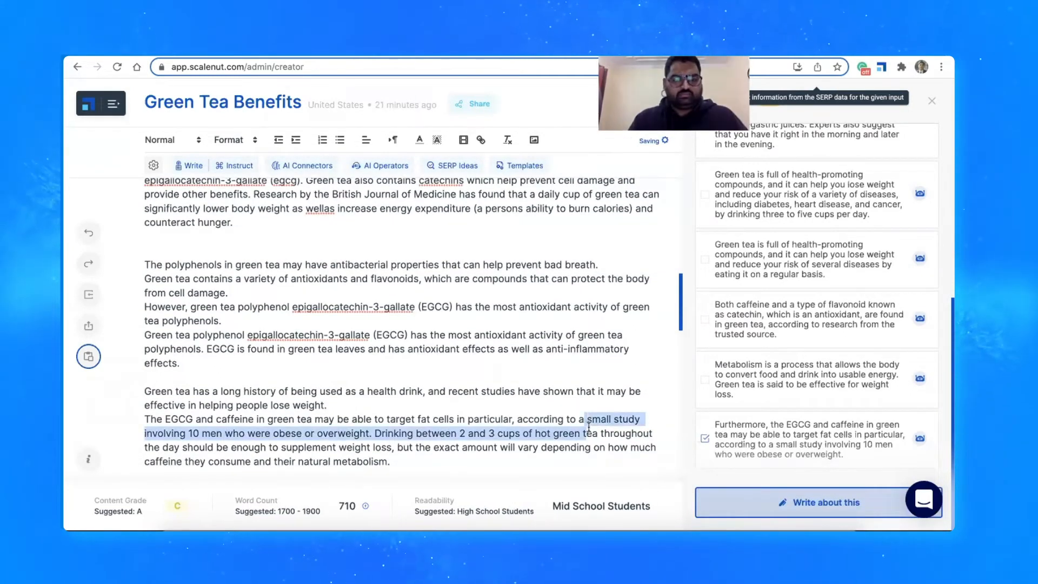
click(589, 429)
drag(460, 433, 557, 433)
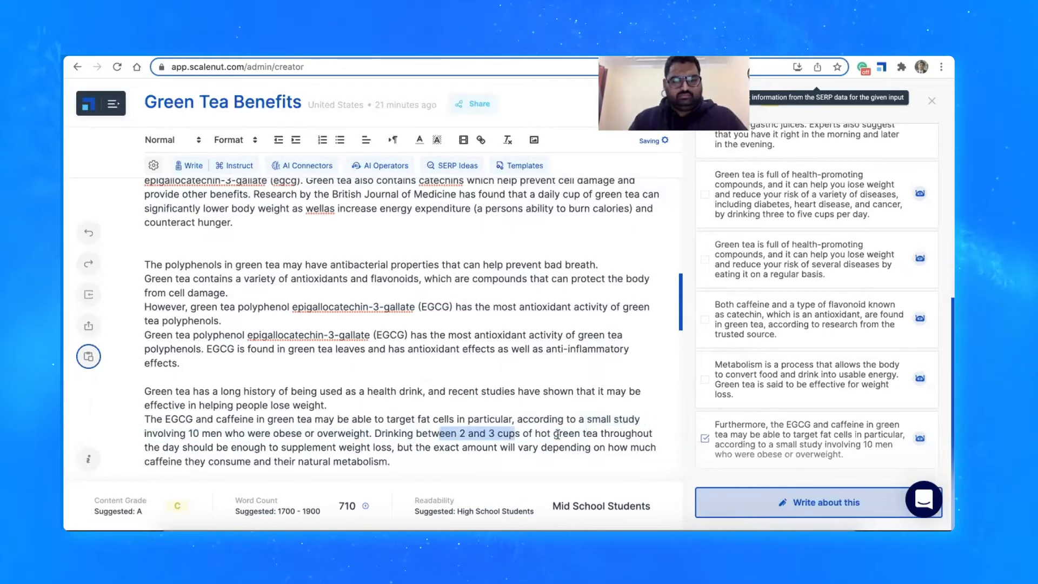
click(557, 433)
scroll(802, 340, up, 3)
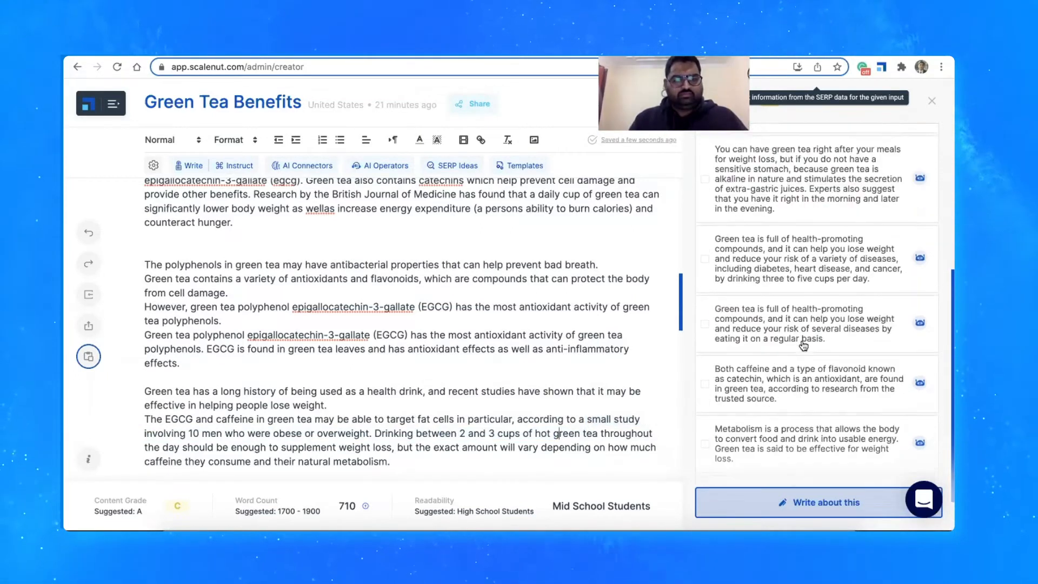
scroll(802, 340, up, 5)
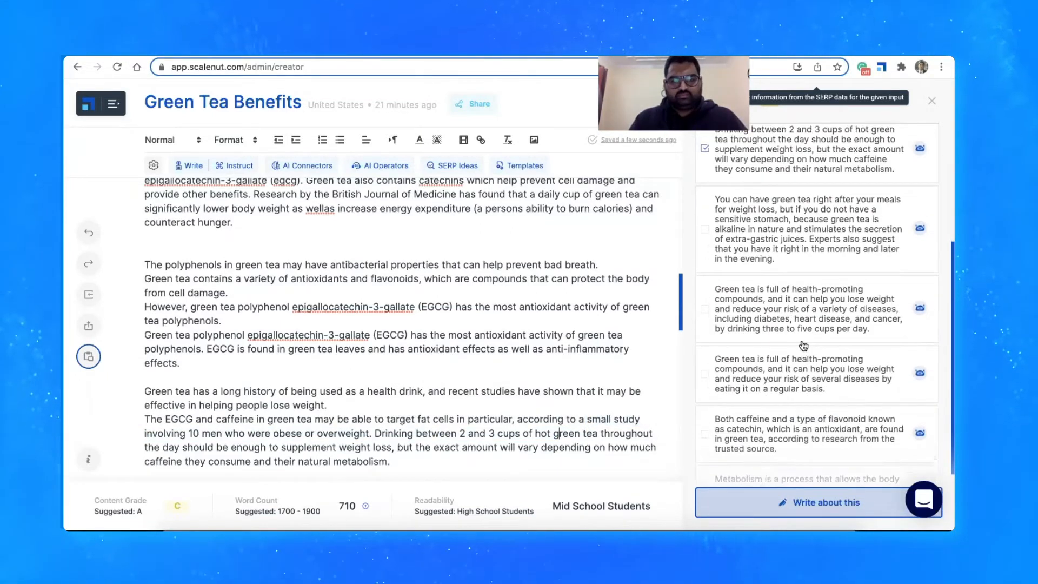
scroll(803, 346, up, 4)
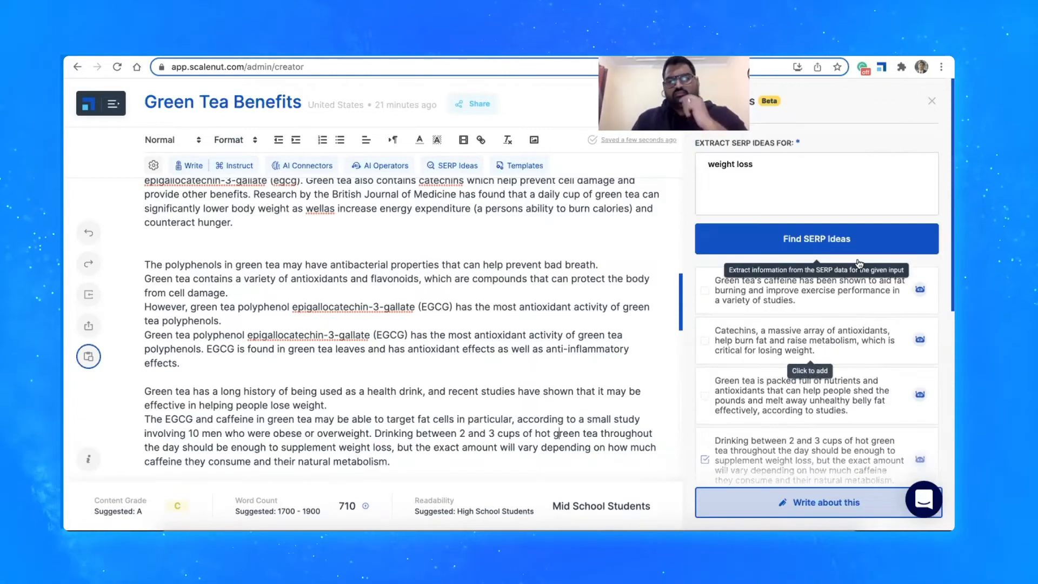
click(930, 101)
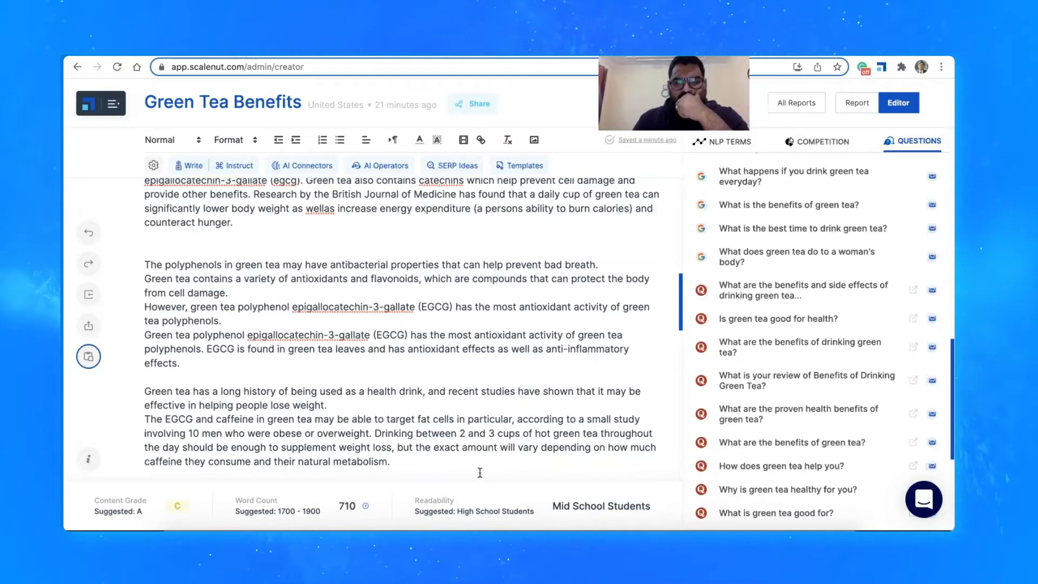
View the option for importing content from a URL and dismiss it without entering an address
scroll(480, 473, down, 1)
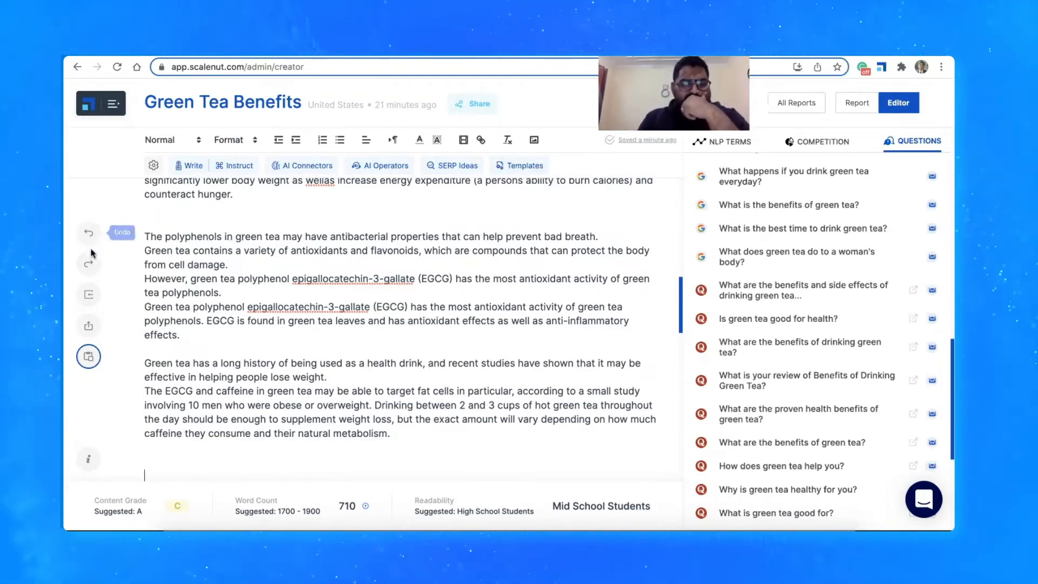
click(91, 294)
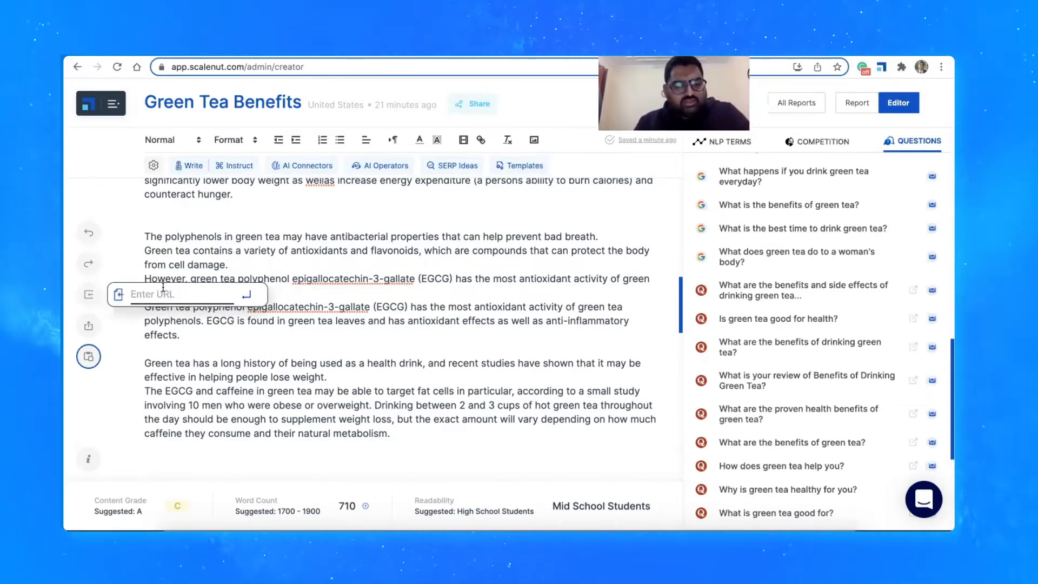
click(238, 442)
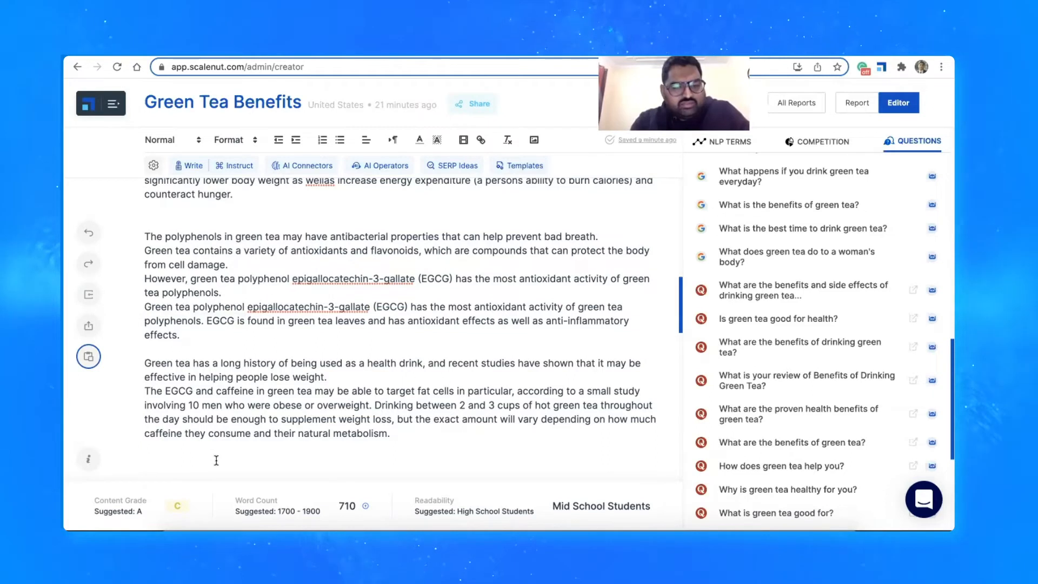
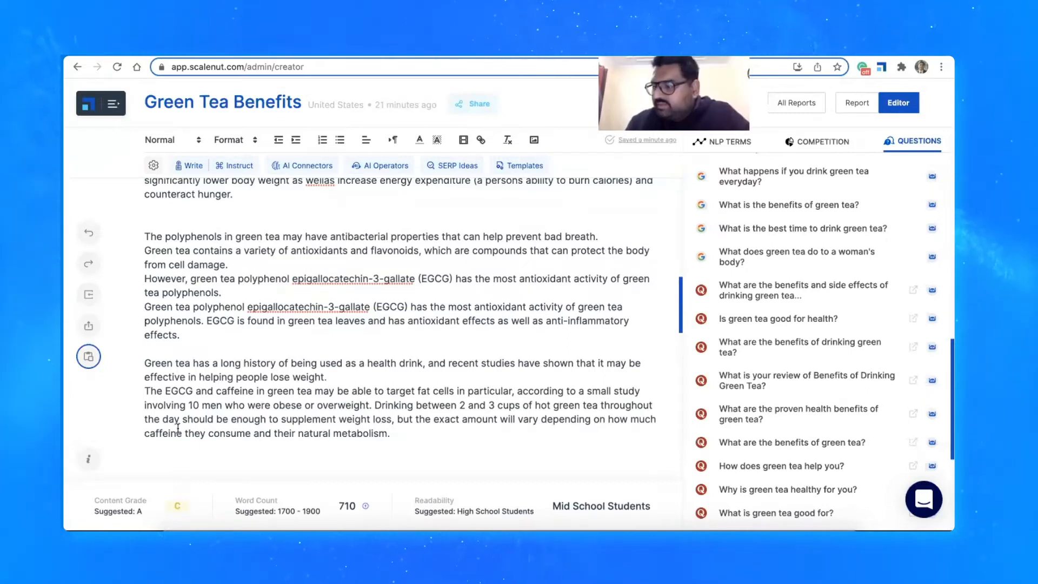
View the URL import field without entering an address, and look over the PDF, HTML and .doc export options
click(86, 296)
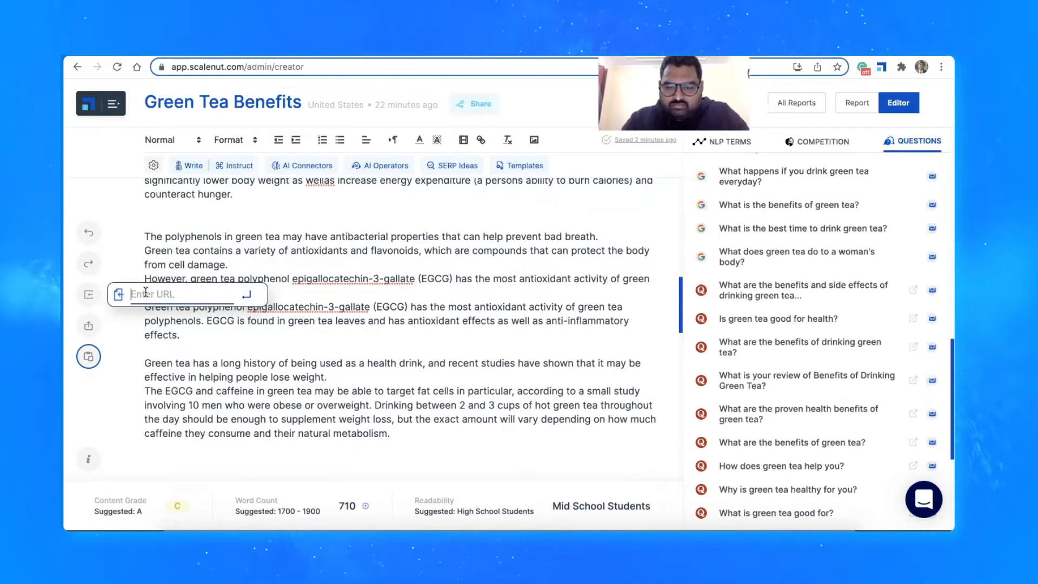
click(156, 353)
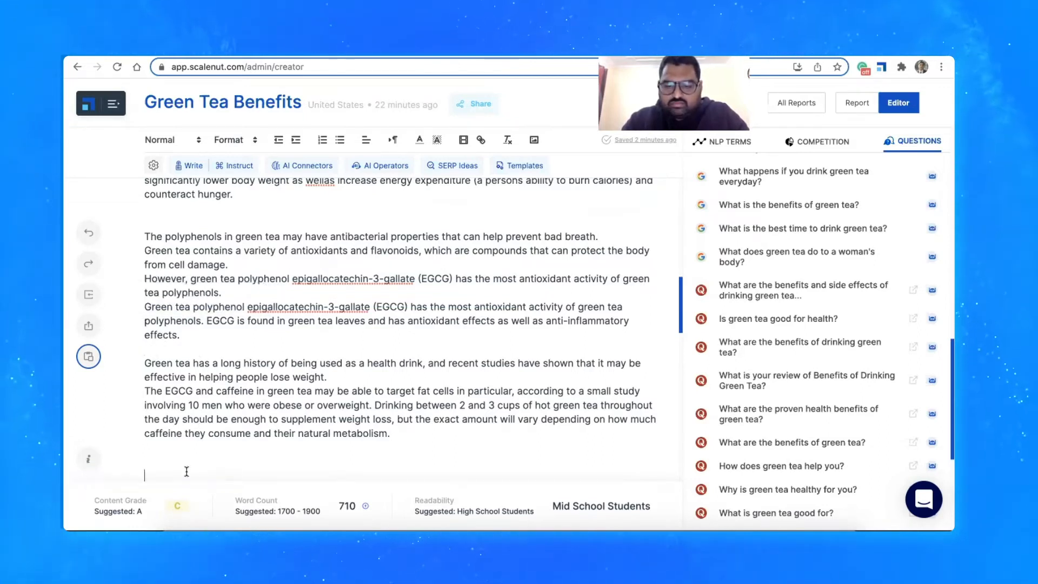
click(89, 327)
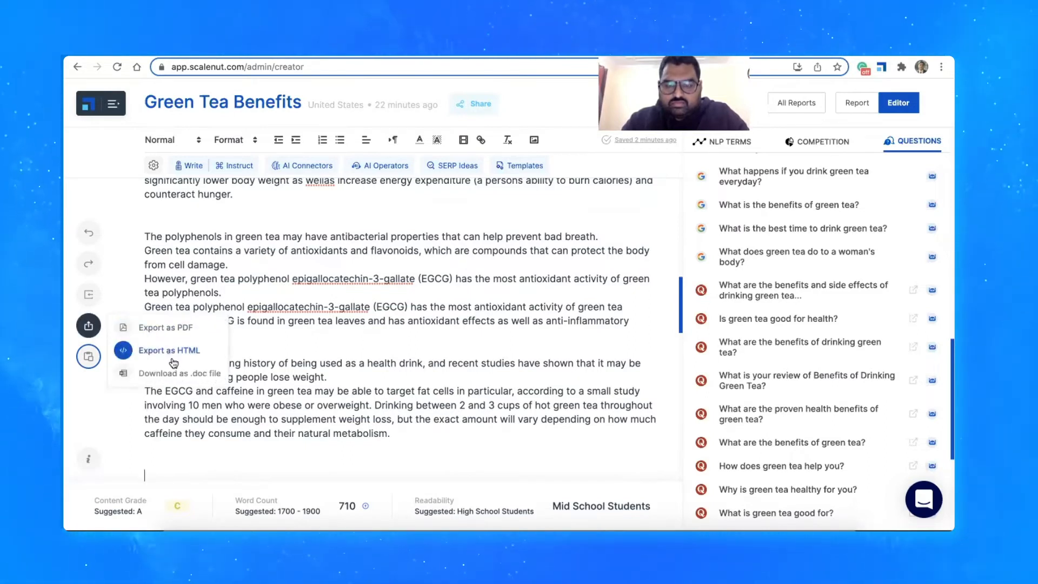
click(162, 373)
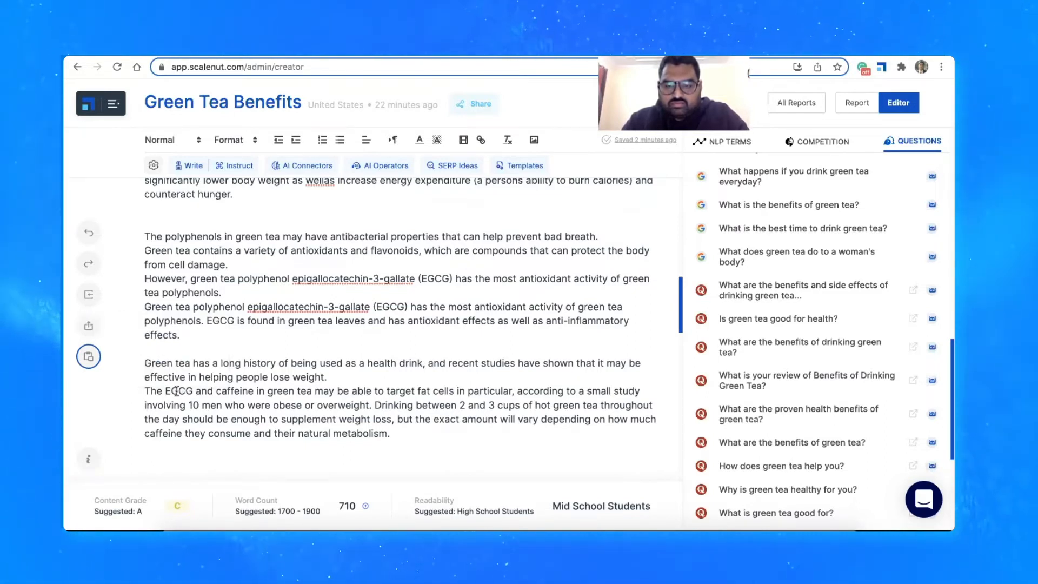
Search the stock images for "green tea" and add the photo of a glass mug of green tea on a windowsill to the article
click(536, 139)
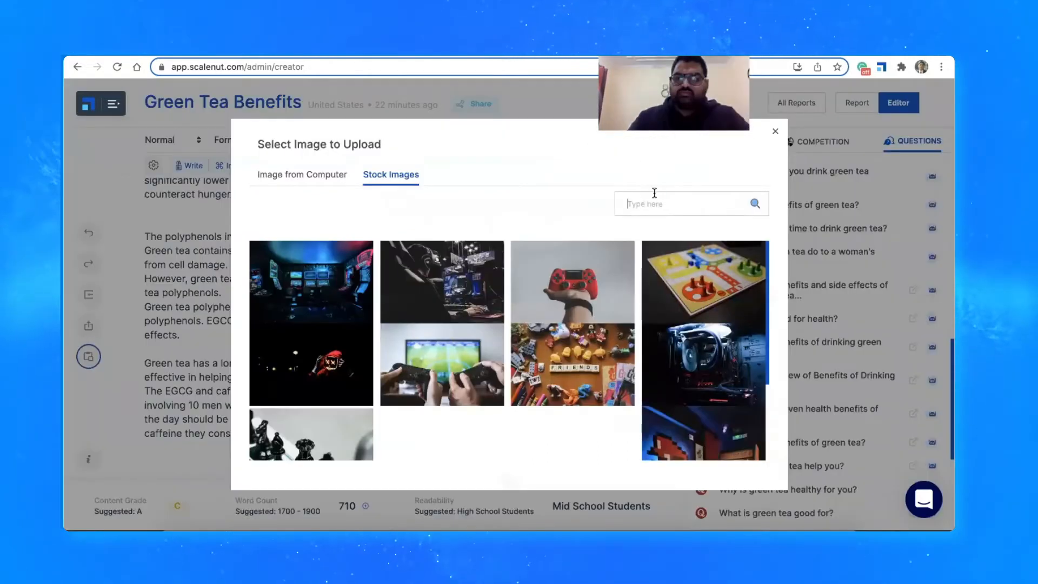
text(green tea)
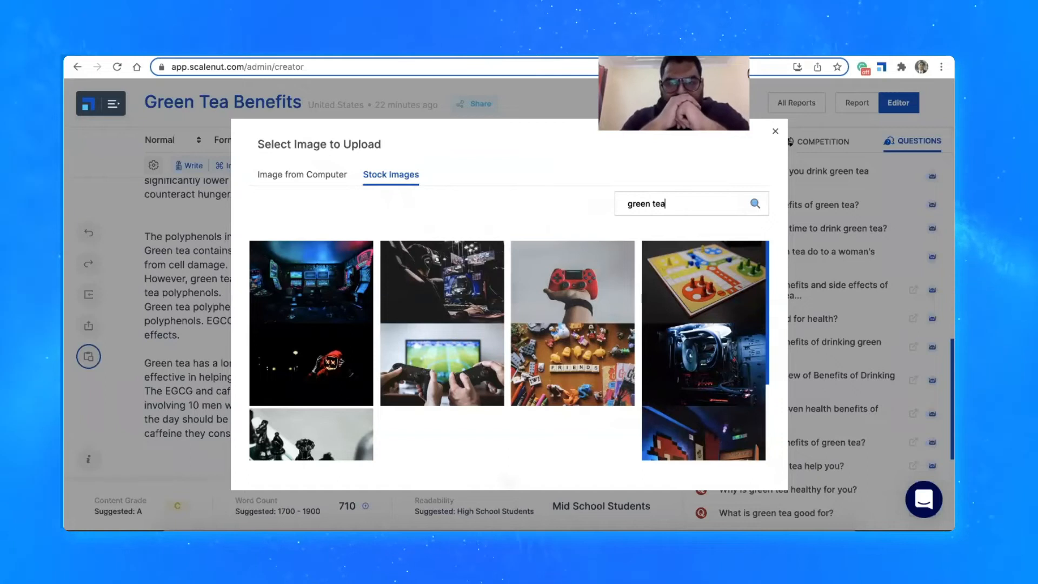
click(755, 204)
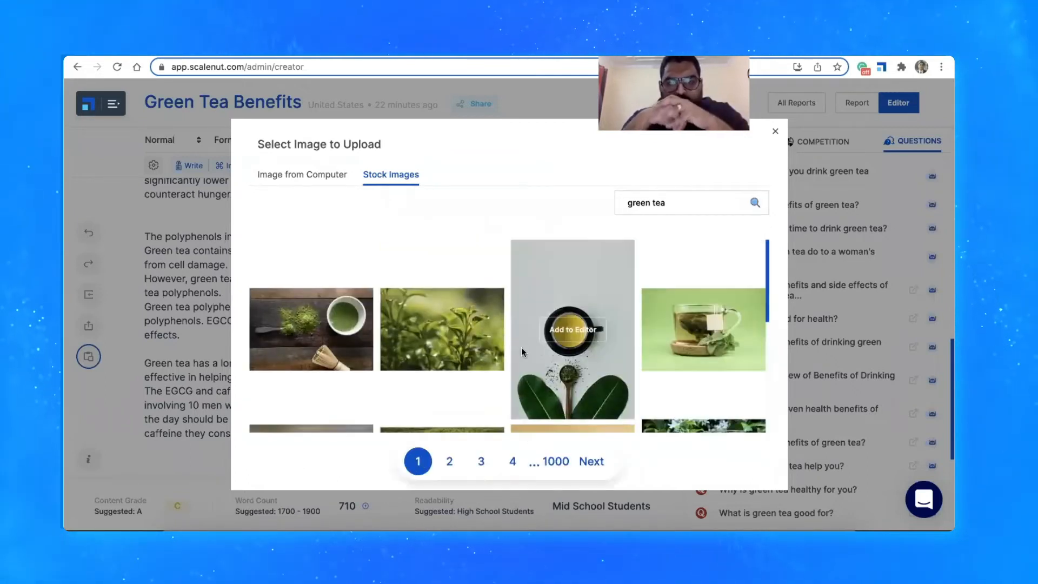
scroll(522, 349, down, 2)
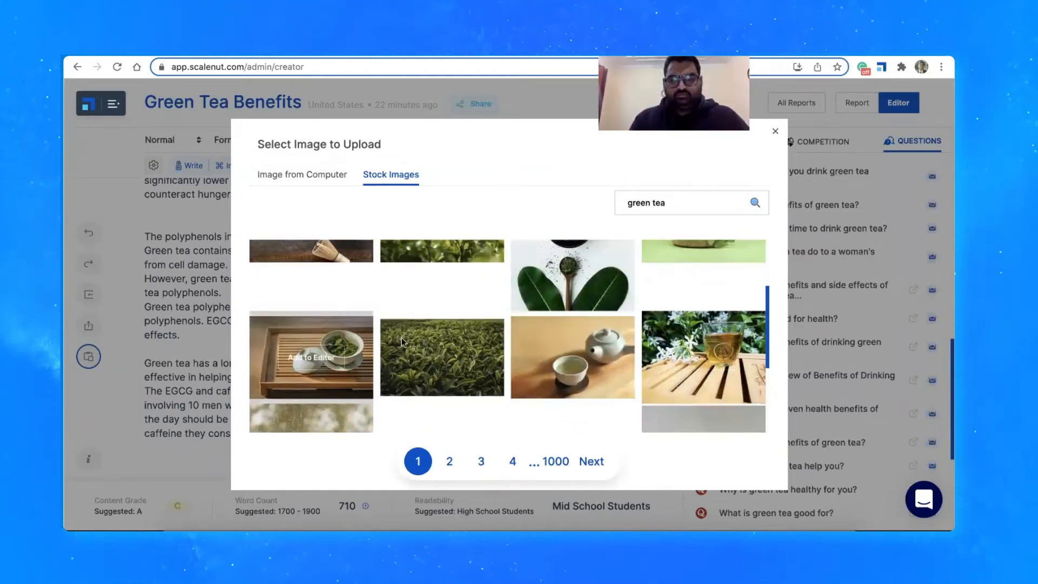
scroll(486, 338, down, 3)
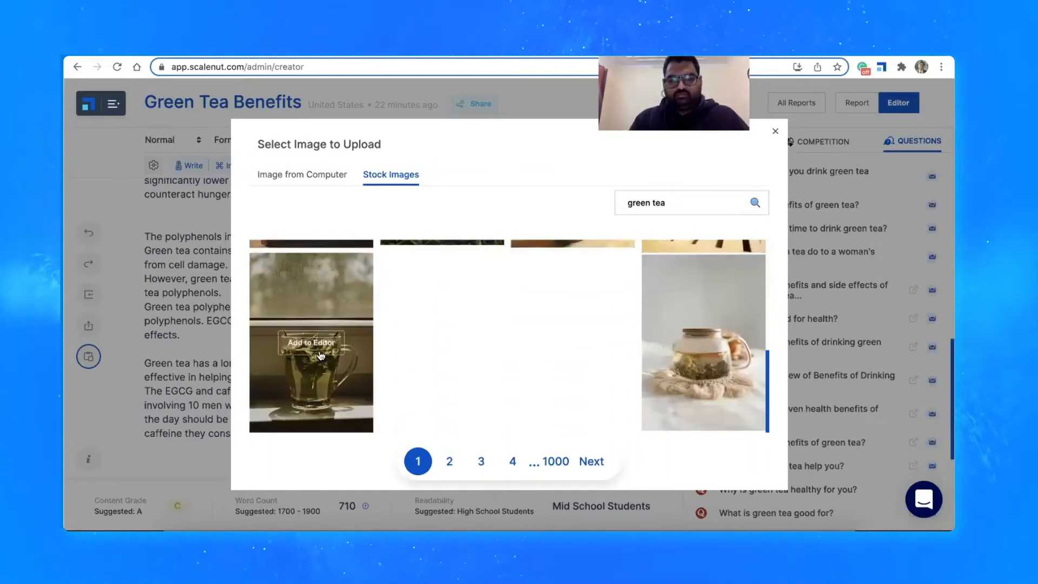
click(313, 343)
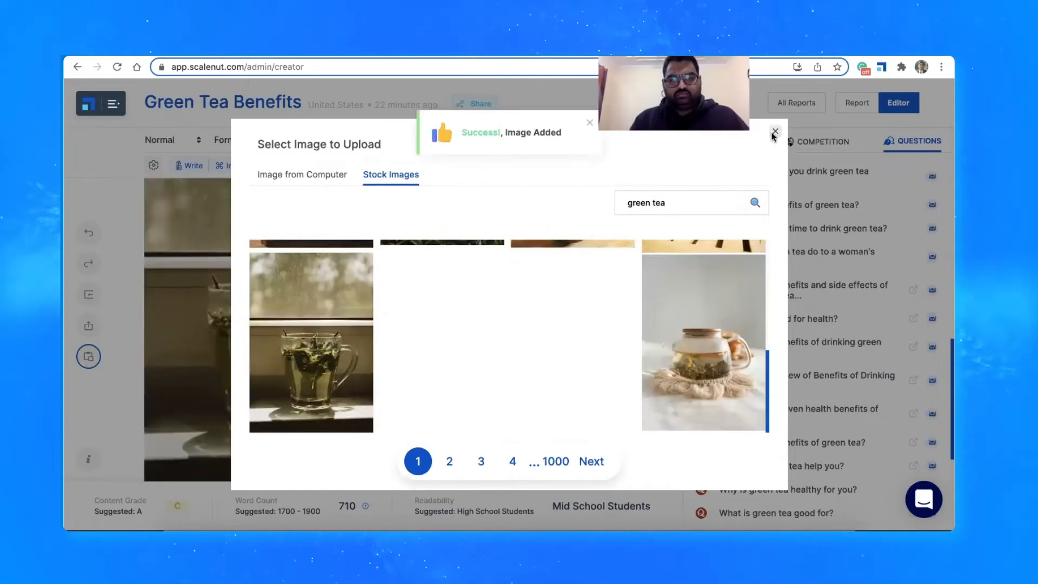
click(775, 131)
scroll(487, 317, up, 3)
scroll(488, 318, down, 3)
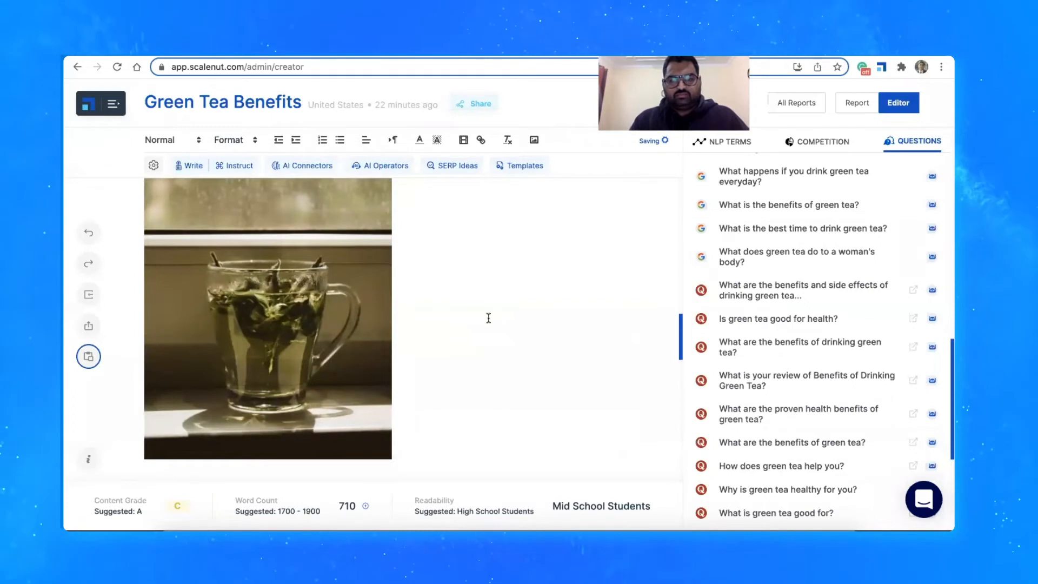
Format the lines "1. Increases fat burning" and "2. Improves heart health" as Heading 3
scroll(488, 318, up, 7)
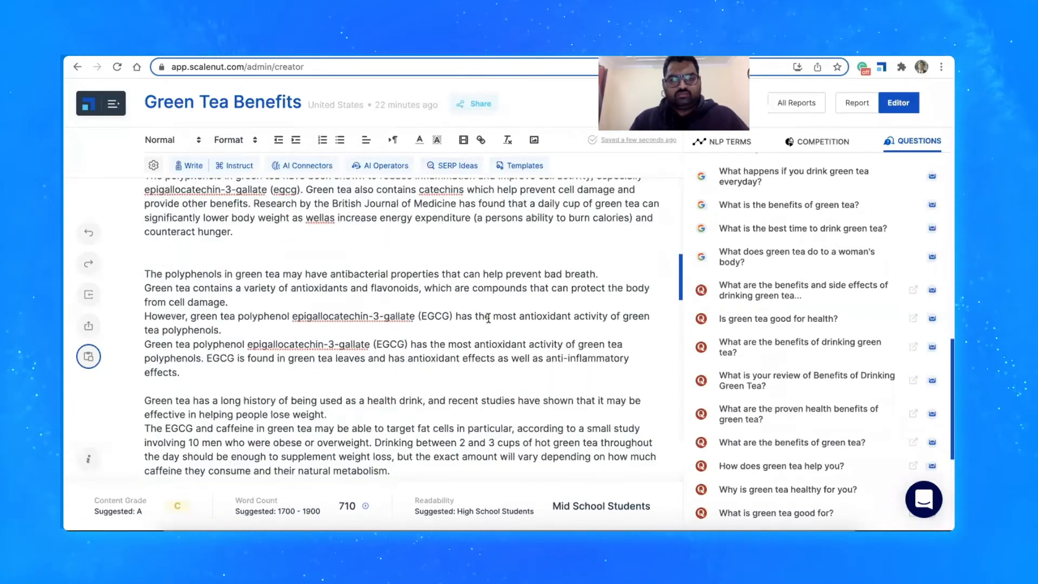
scroll(489, 318, down, 2)
scroll(489, 318, up, 10)
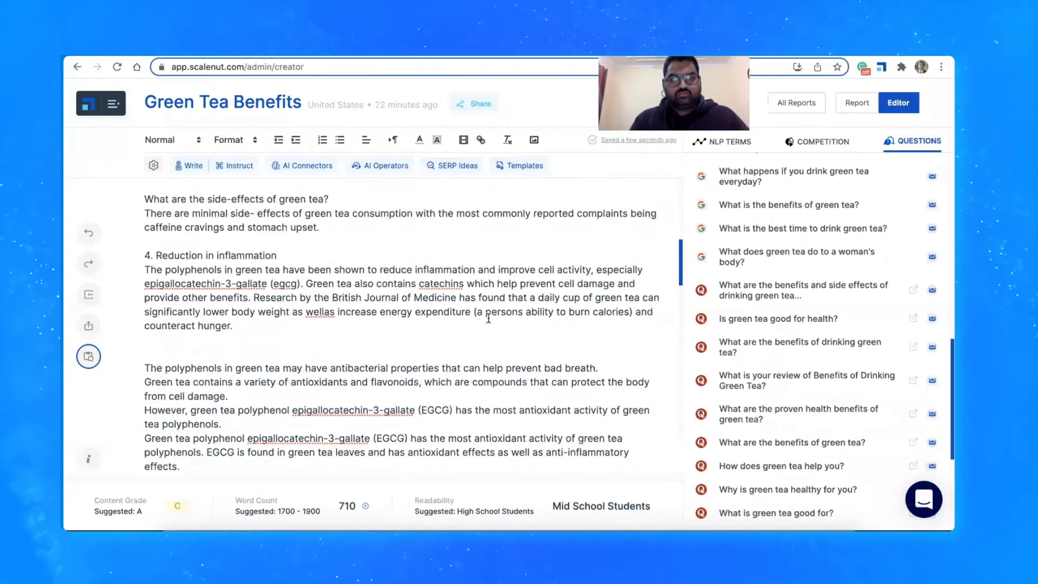
scroll(488, 318, up, 3)
scroll(488, 318, down, 2)
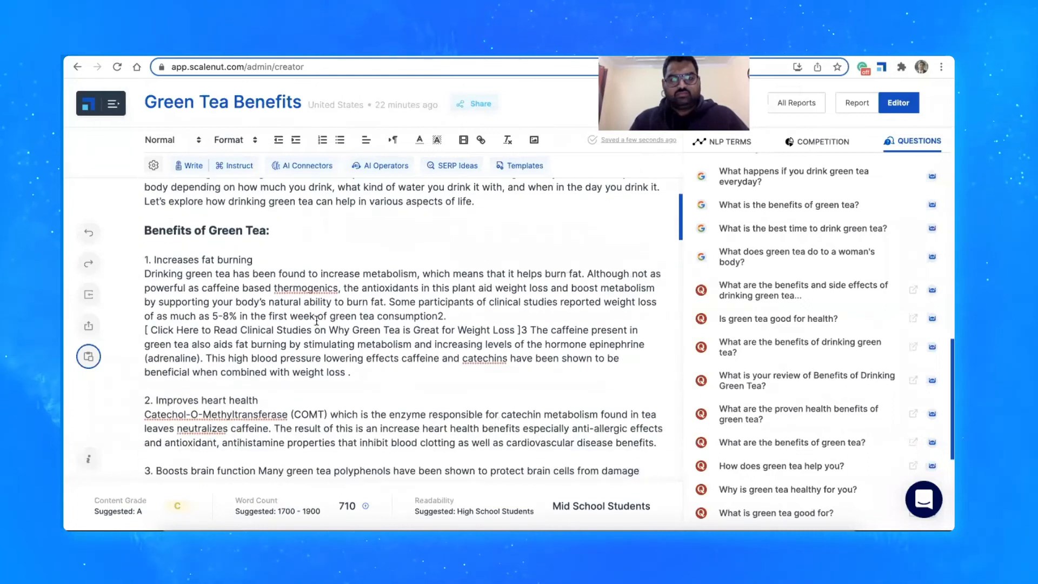
click(261, 259)
drag(260, 259, 43, 336)
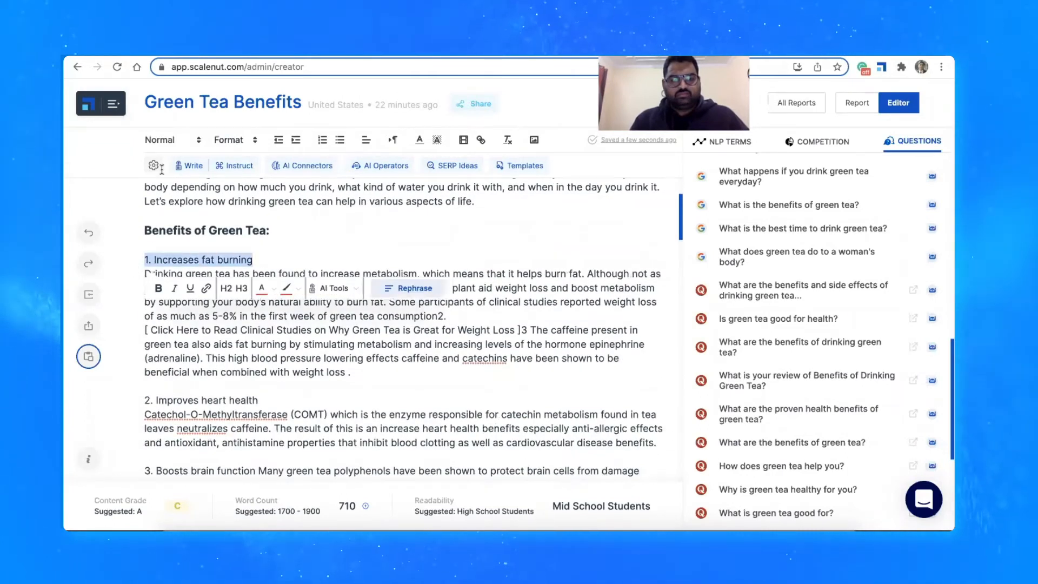
click(242, 289)
drag(276, 403, 158, 399)
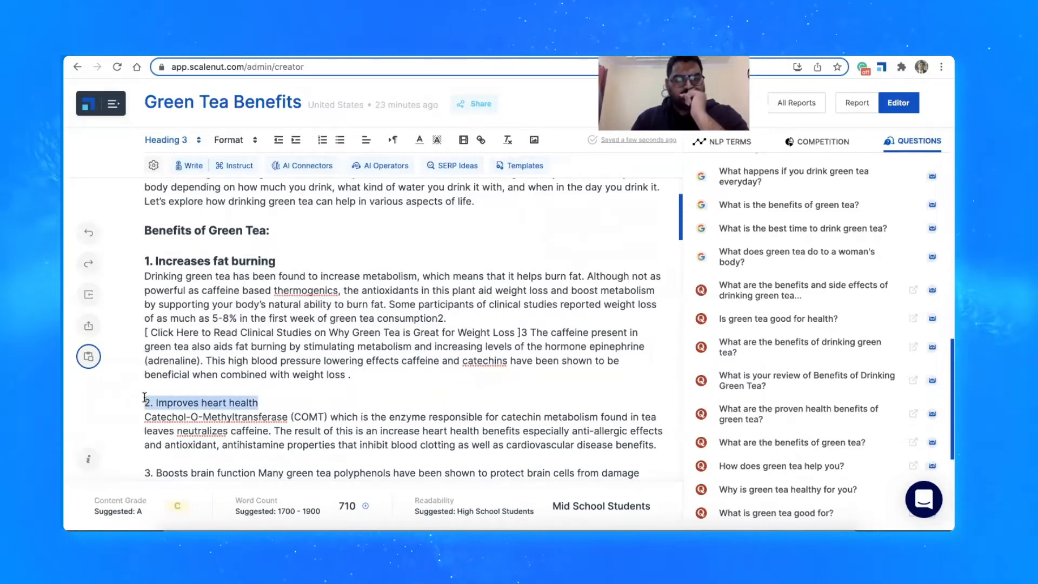
click(235, 372)
Put "3. Boosts brain function" on its own line above its paragraph and format it as Heading 3
scroll(302, 372, down, 3)
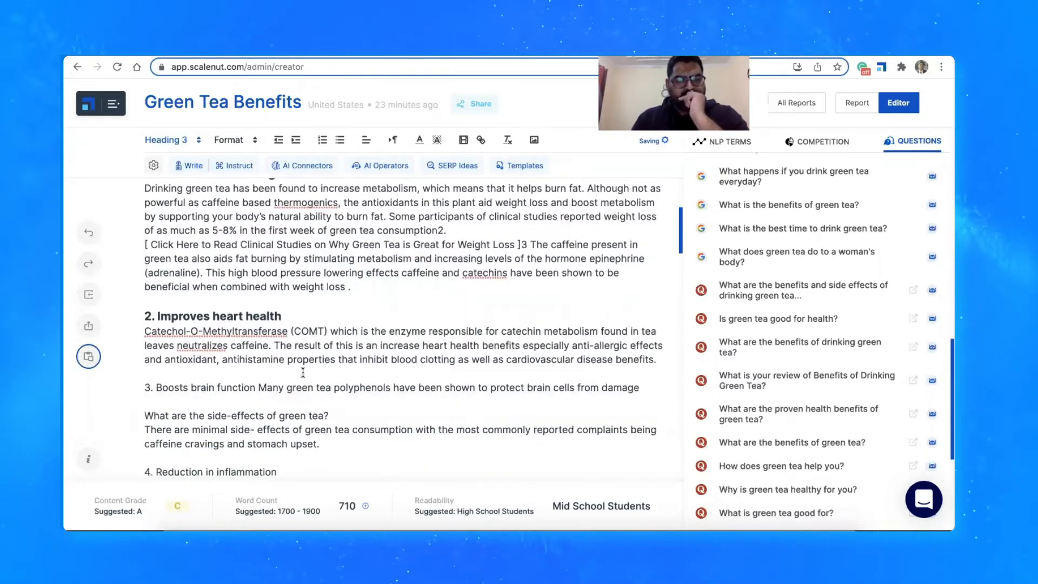
click(258, 388)
key(Return)
drag(257, 388, 122, 388)
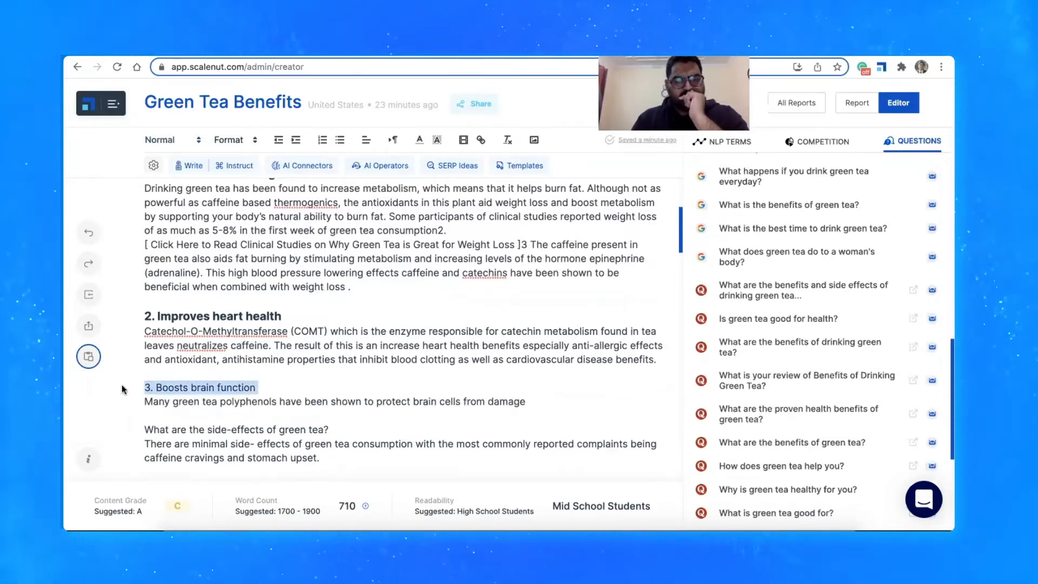
click(240, 358)
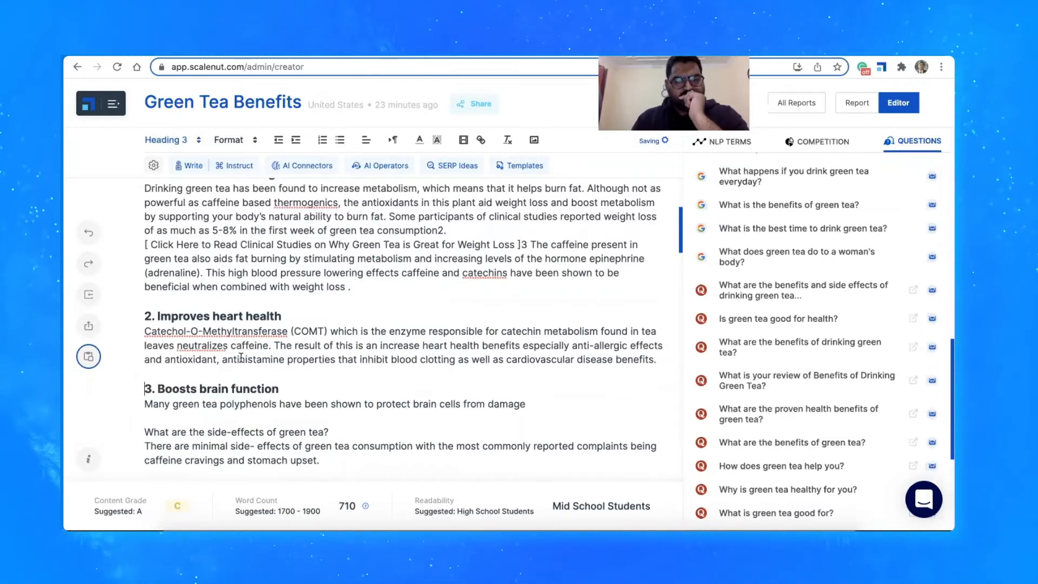
Format the line "4. Reduction in inflammation" as Heading 3
scroll(259, 363, down, 3)
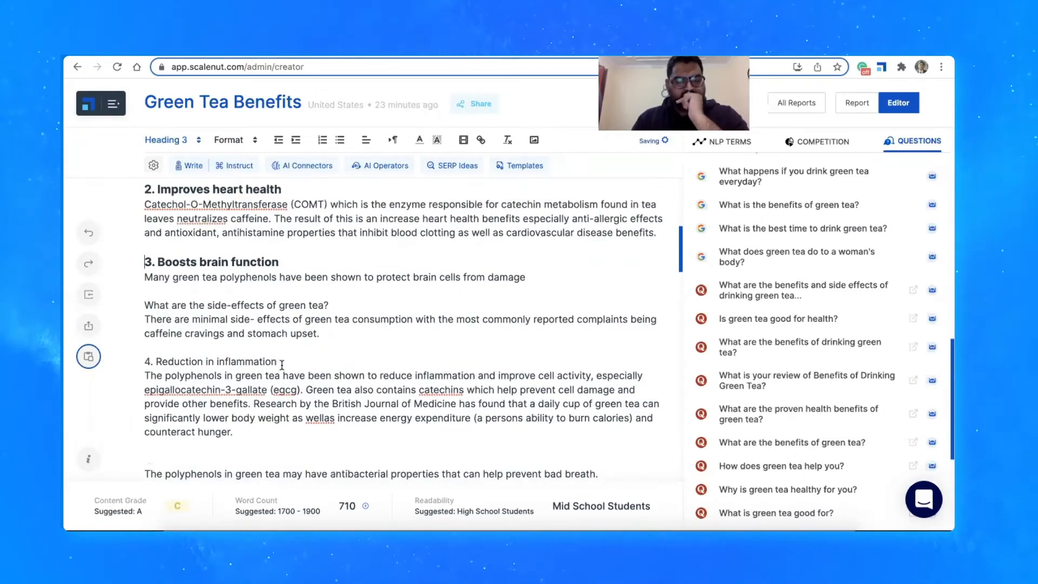
drag(282, 366, 144, 362)
click(239, 329)
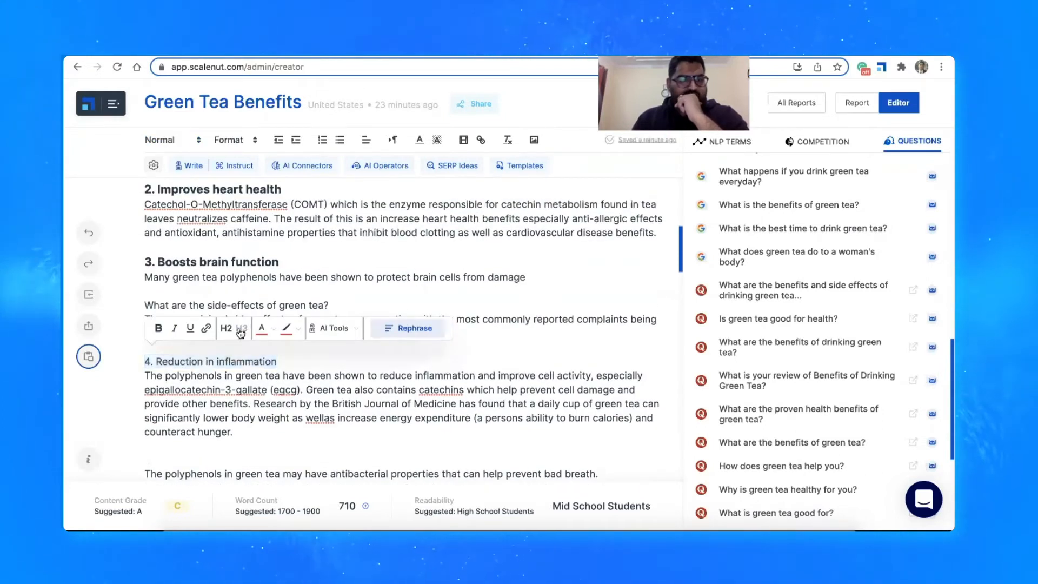
scroll(778, 297, down, 10)
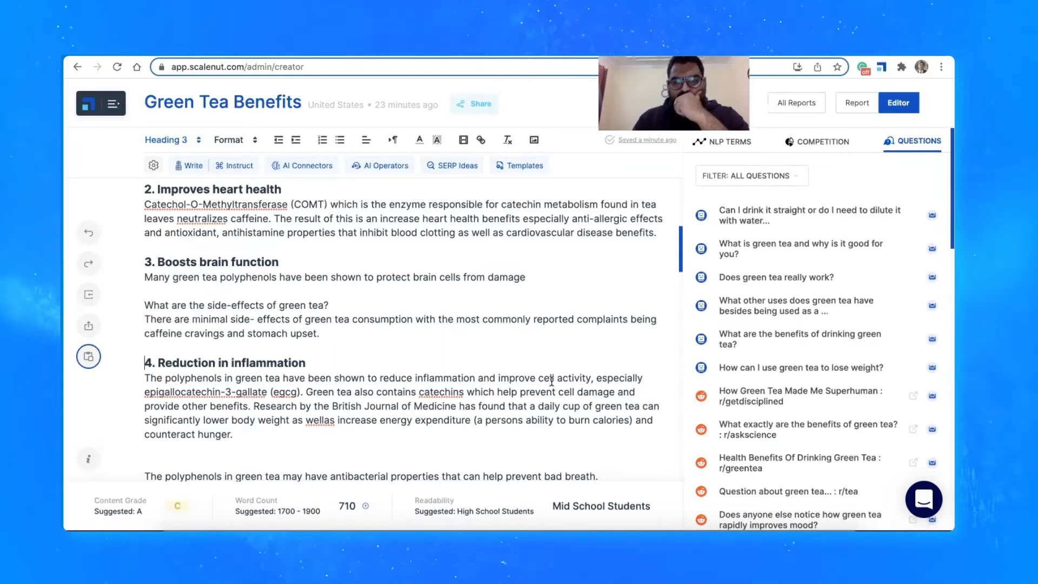
Look through the AI Connectors categories, including Contrast, Result and Summary, without inserting a connector
scroll(430, 302, up, 10)
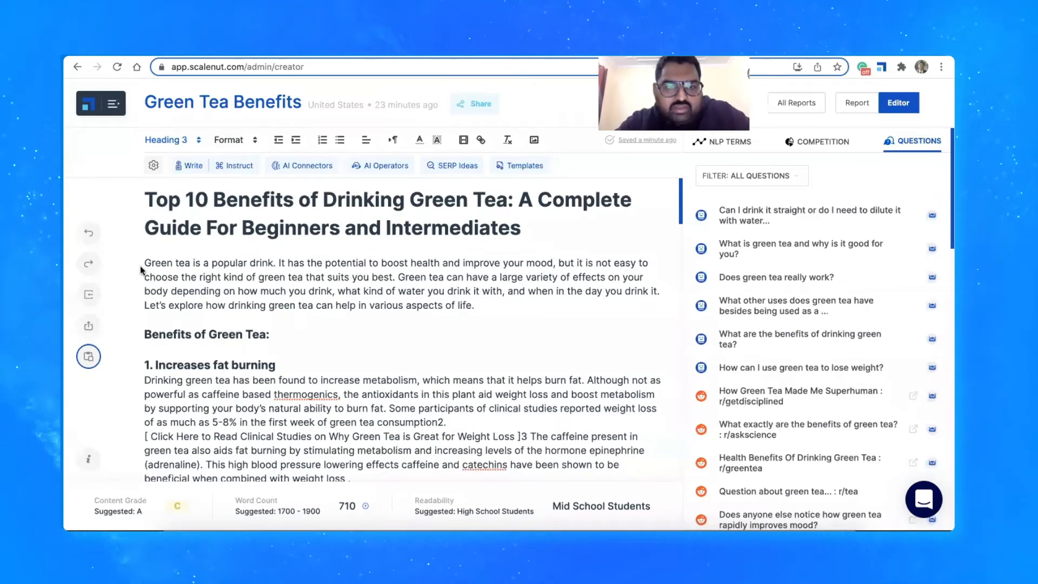
click(289, 167)
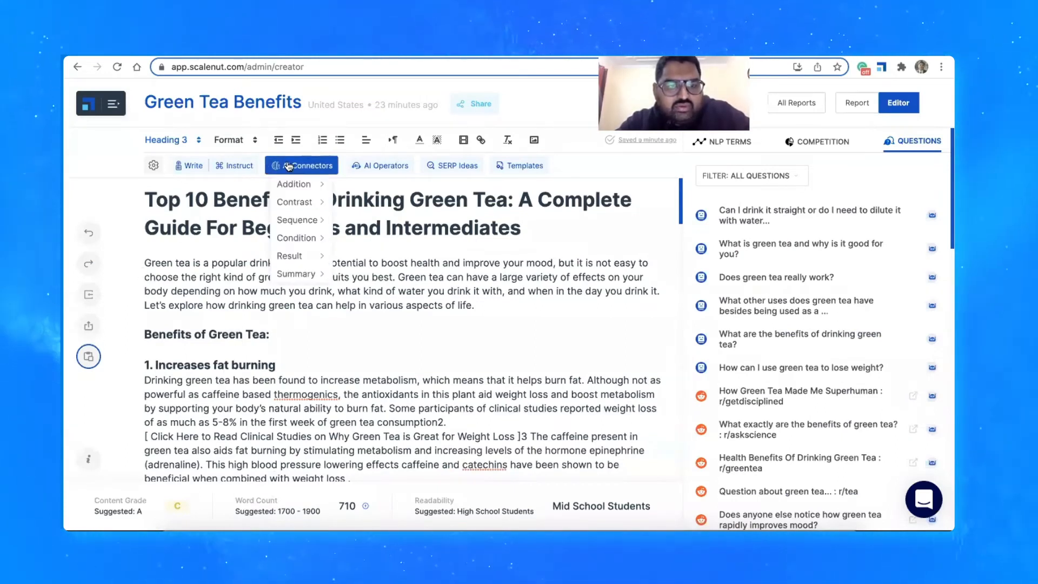
mouse_move(301, 216)
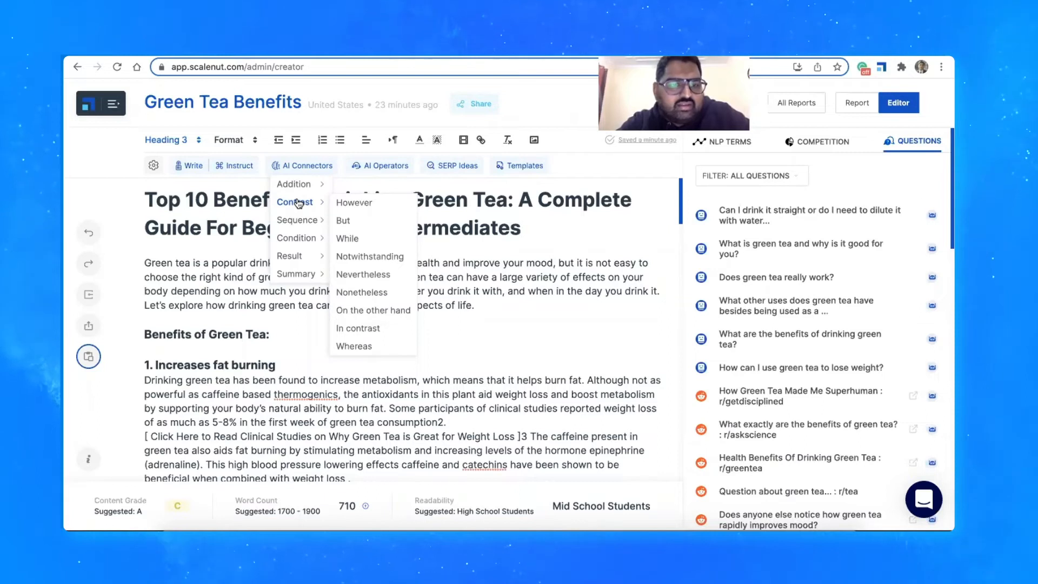
mouse_move(297, 238)
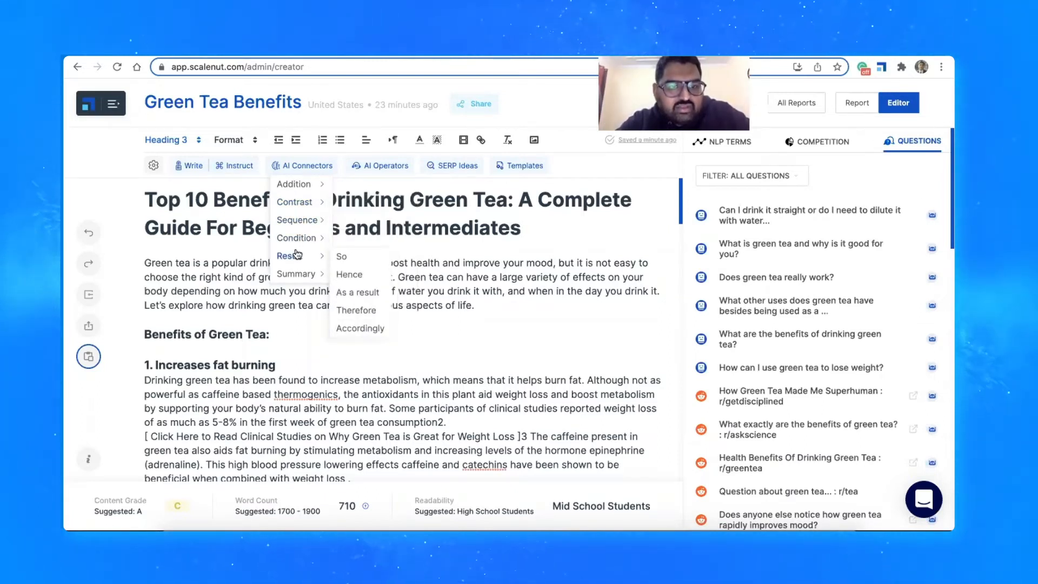
mouse_move(296, 276)
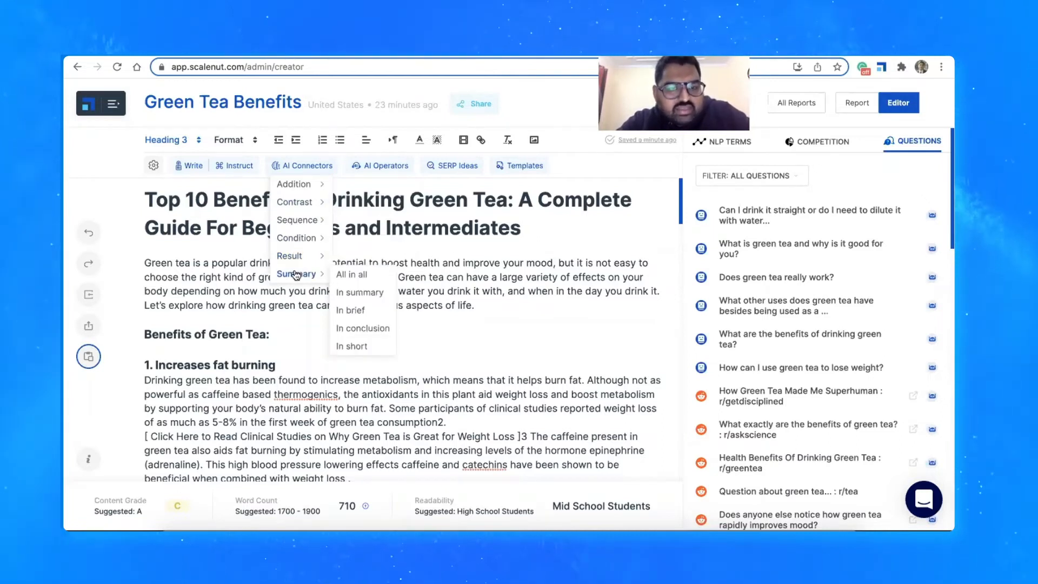
click(261, 366)
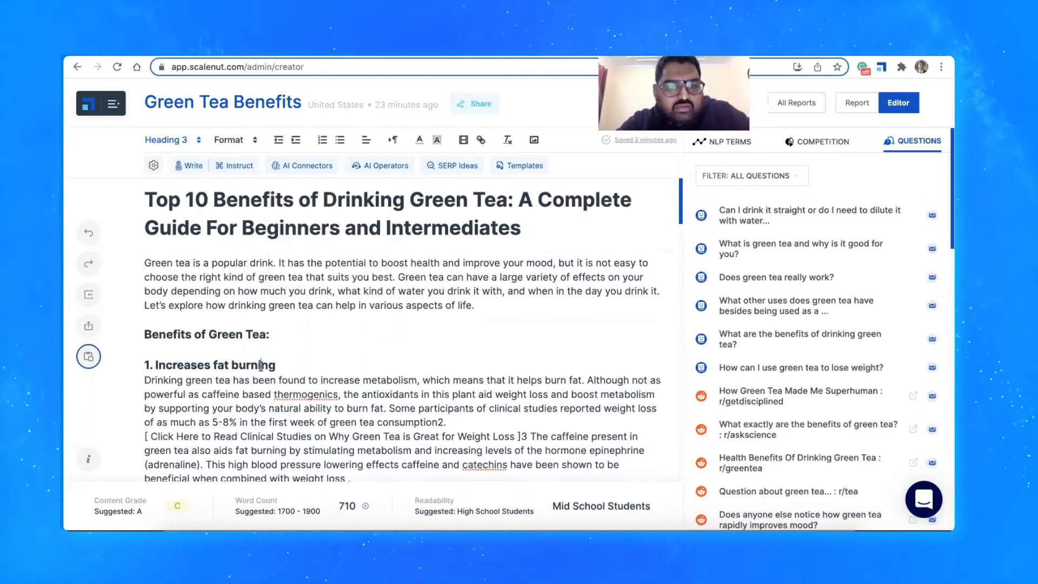
Have the AI continue the text after "counteract hunger." under Reduction in inflammation using the addition connector "Moreover"
scroll(261, 366, down, 7)
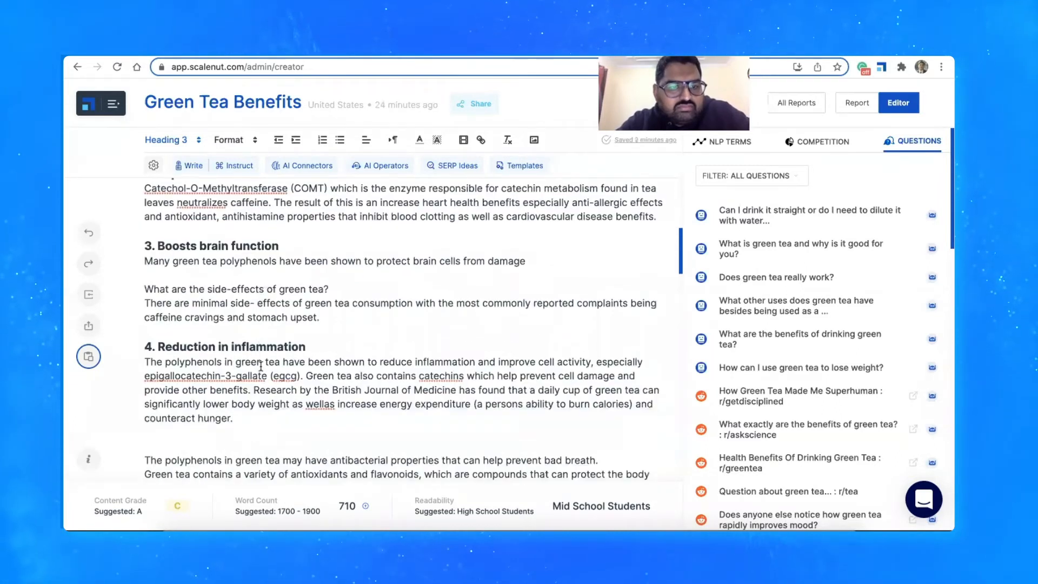
scroll(261, 366, down, 1)
click(255, 382)
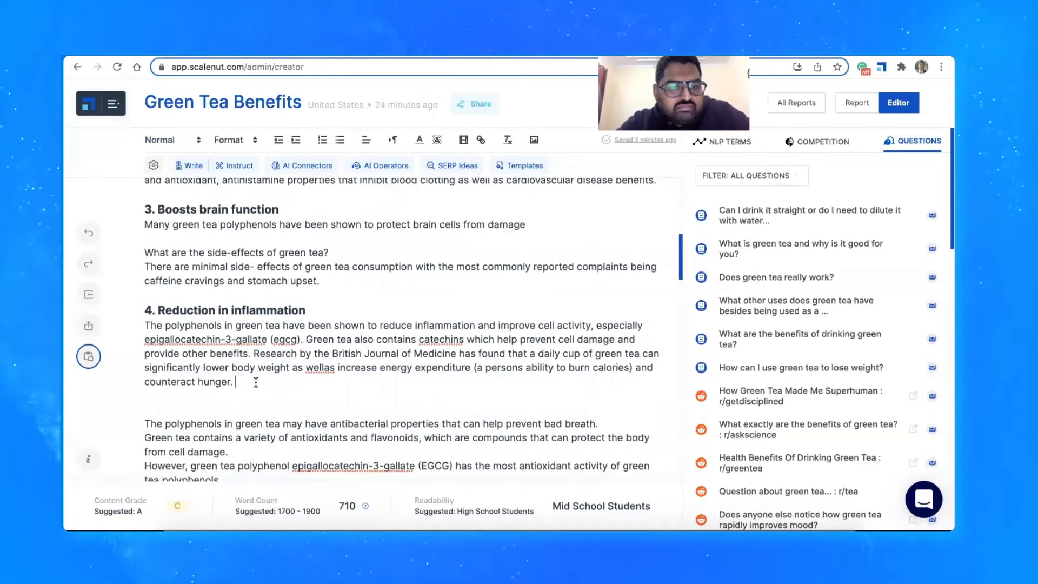
click(297, 172)
mouse_move(311, 186)
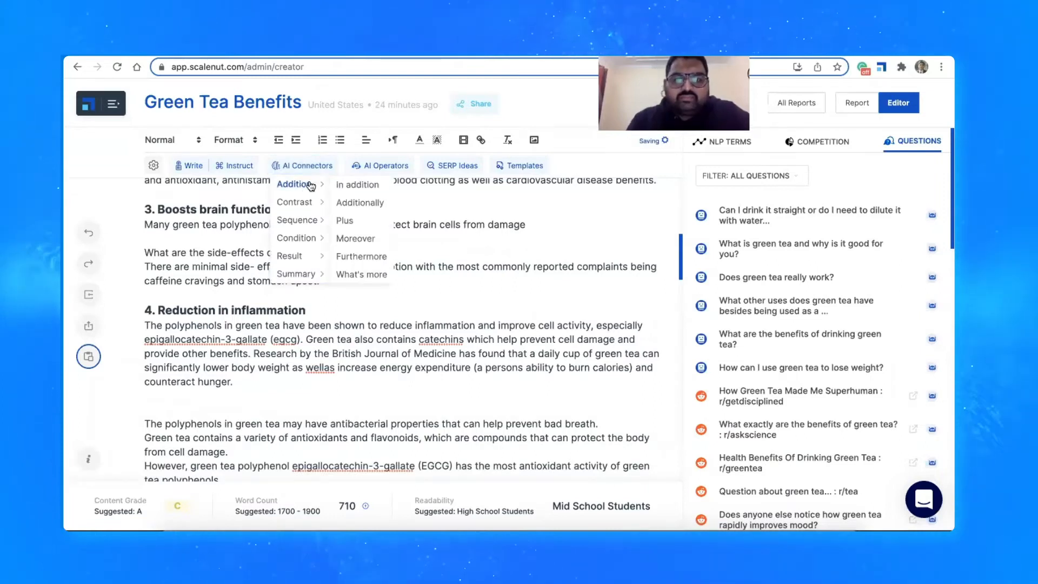
click(365, 238)
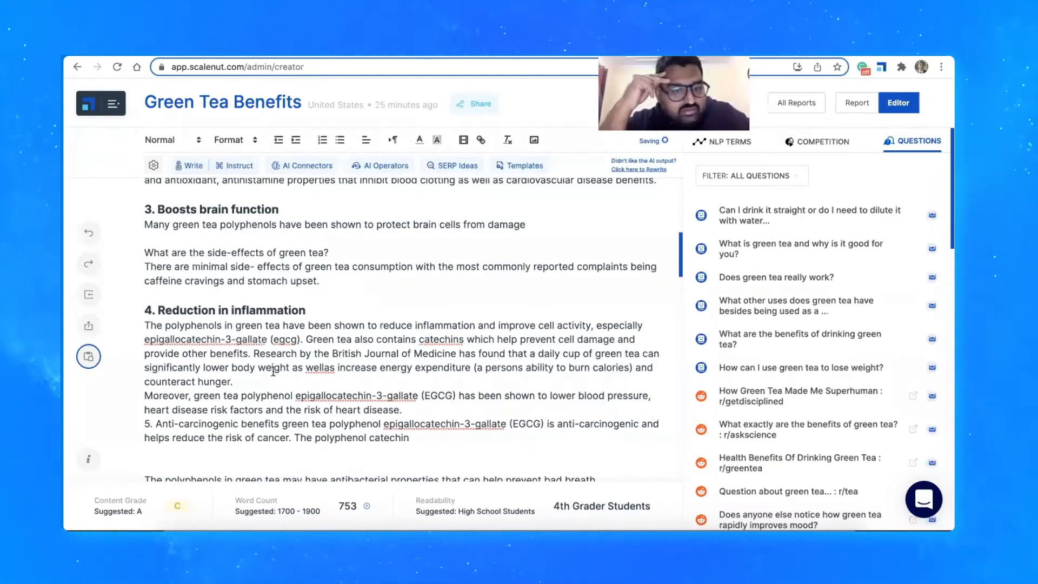
Insert "###" before "Reduction in inflammation" in the fourth heading
click(158, 309)
text(###)
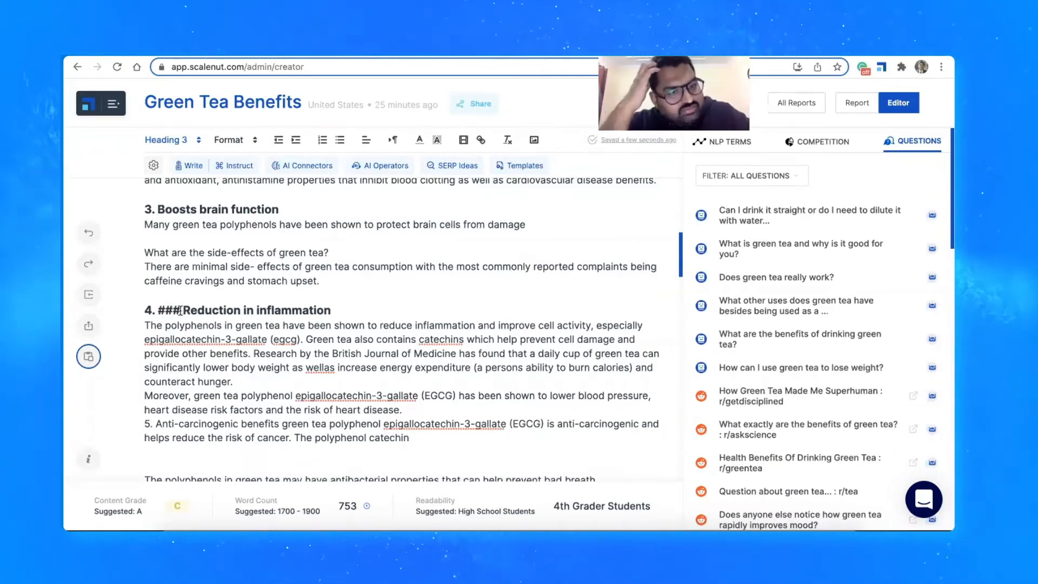
drag(171, 311, 165, 311)
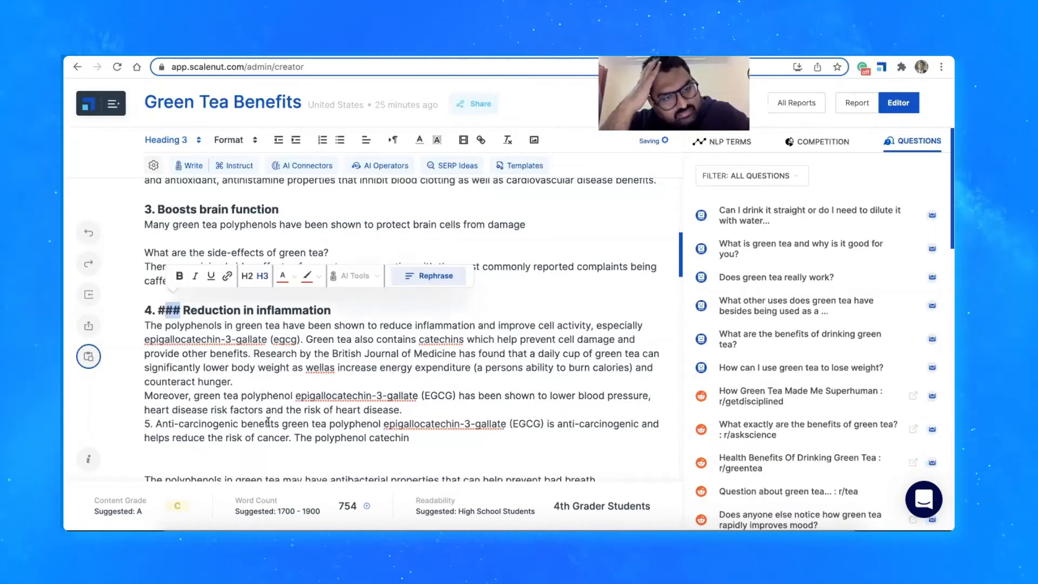
click(154, 430)
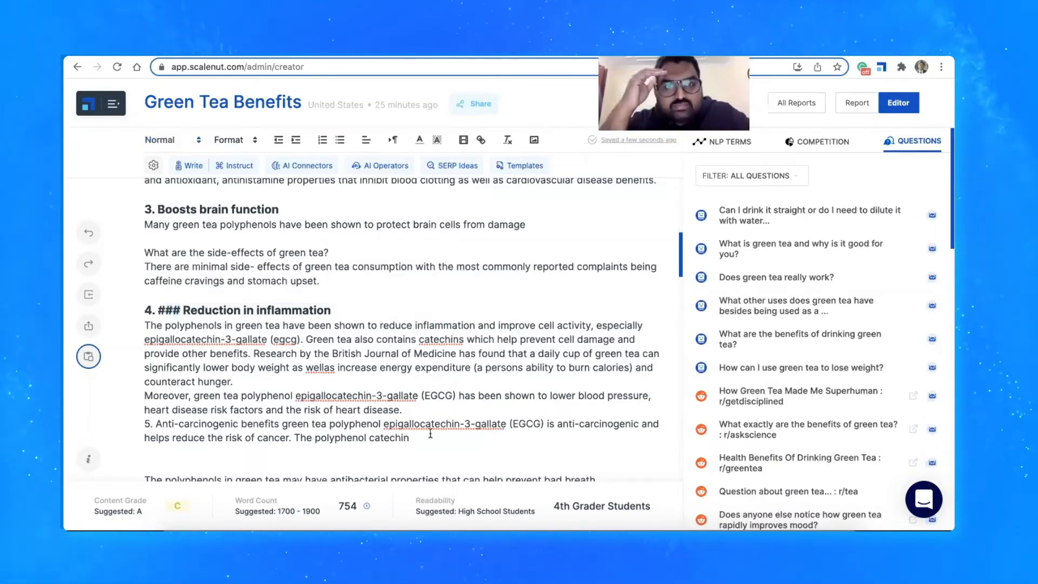
Delete the AI-written text after "counteract hunger." in the Reduction in inflammation section, both the anti-carcinogenic paragraph and the "Moreover" sentence
click(412, 437)
drag(411, 437, 145, 425)
key(BackSpace)
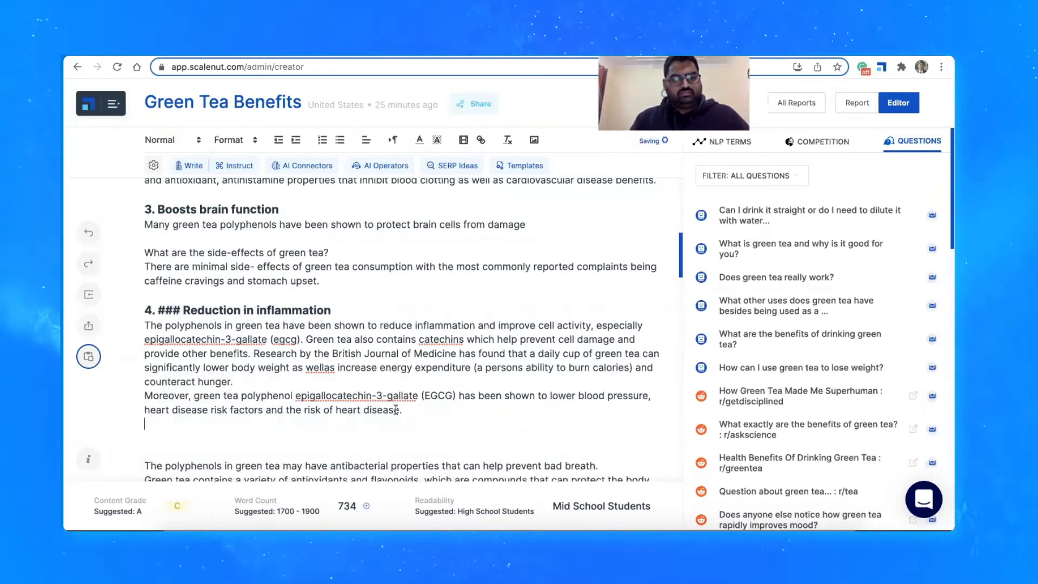
drag(410, 416, 253, 402)
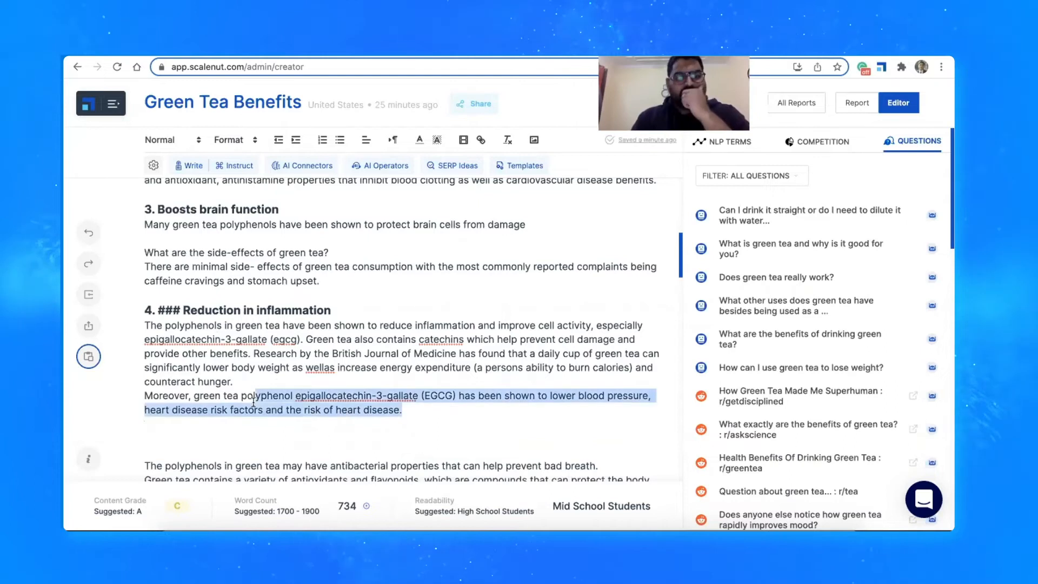
key(BackSpace)
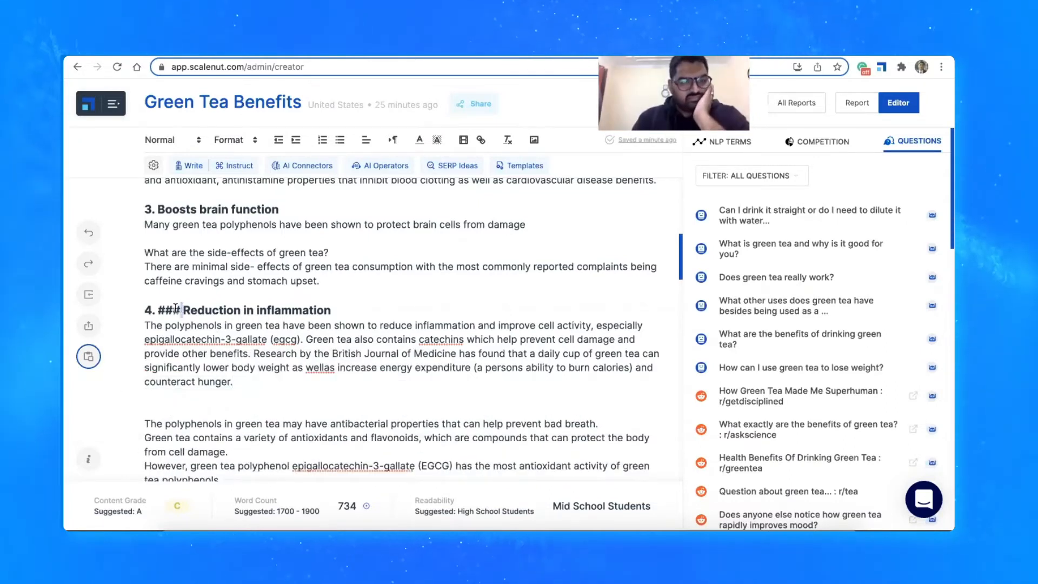
drag(183, 310, 160, 309)
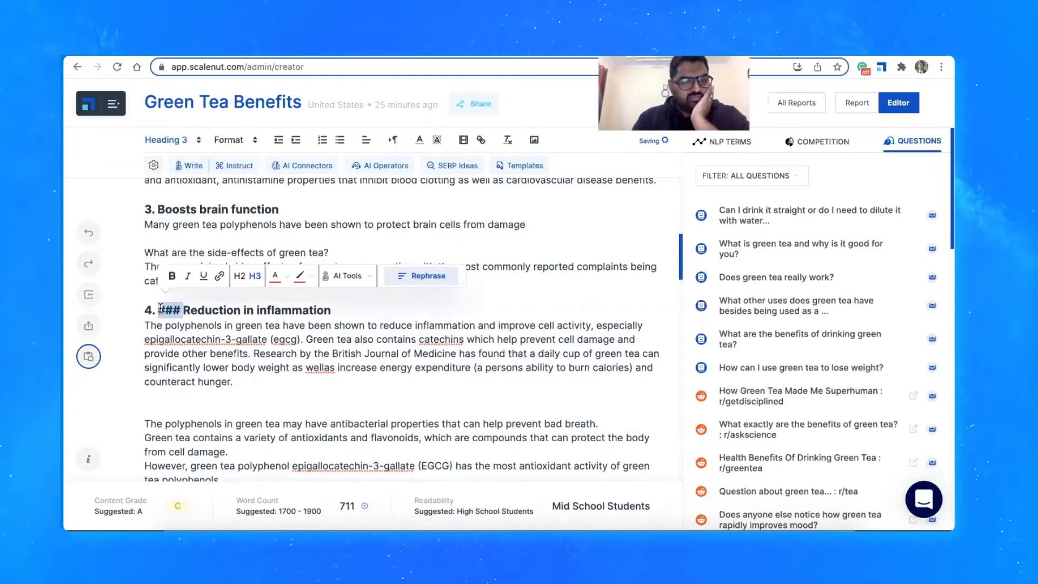
click(226, 363)
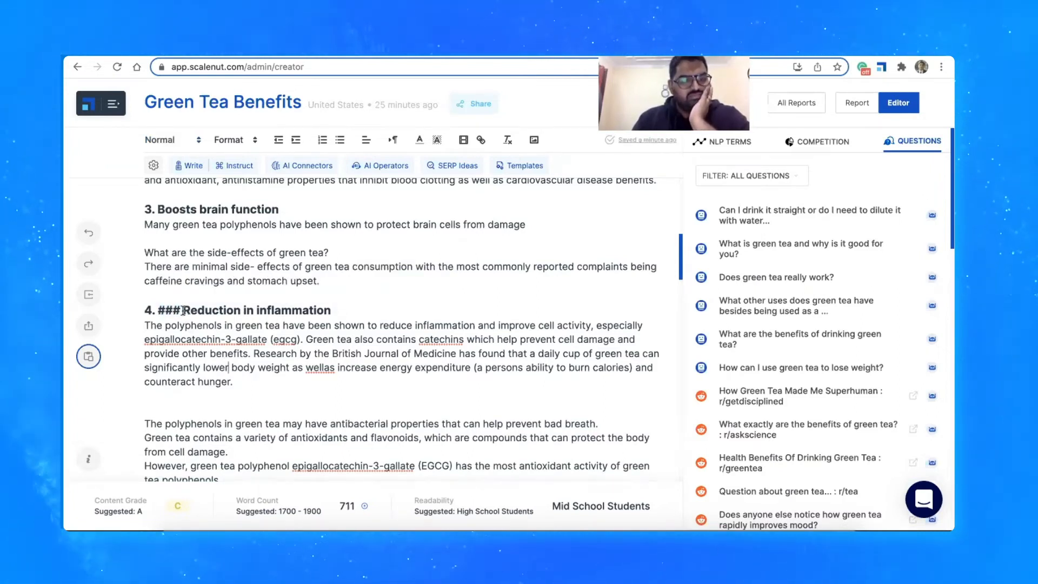
scroll(185, 302, up, 3)
scroll(186, 285, down, 2)
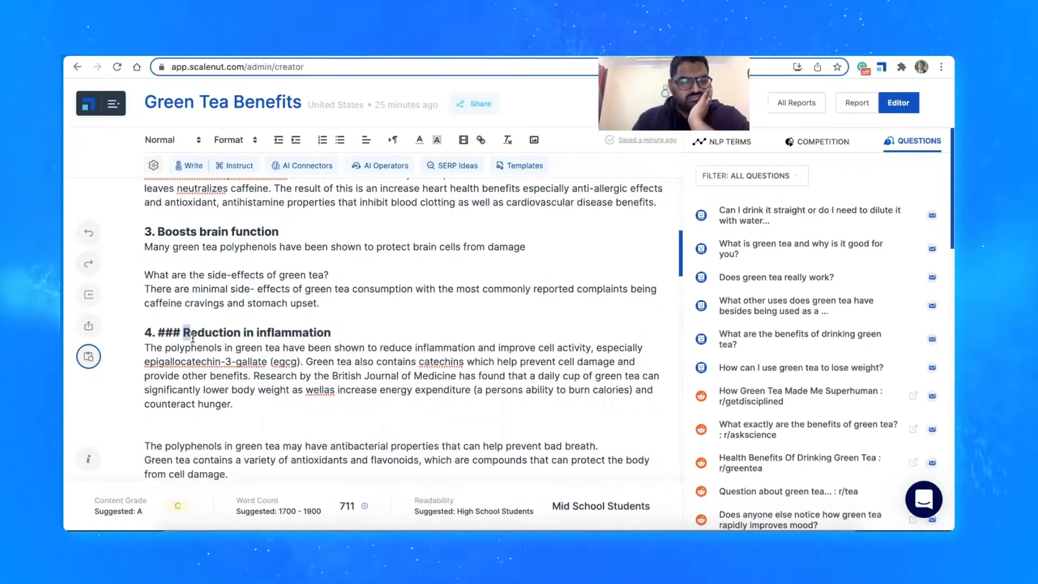
drag(193, 338, 192, 337)
click(186, 333)
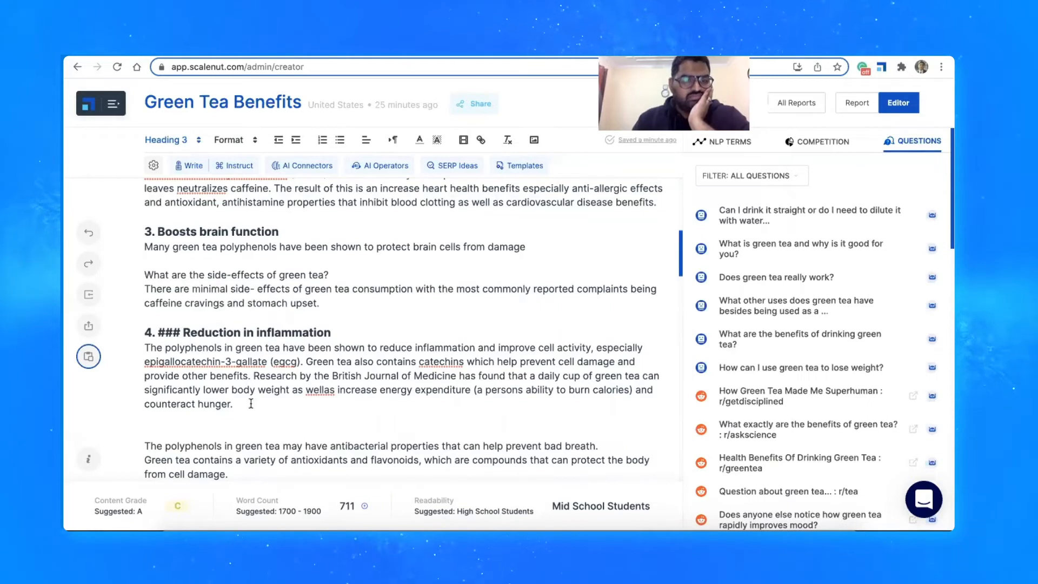
Have the AI write new text after "counteract hunger." with the addition connector "Moreover", and trim the end of the generated text
click(277, 166)
mouse_move(303, 203)
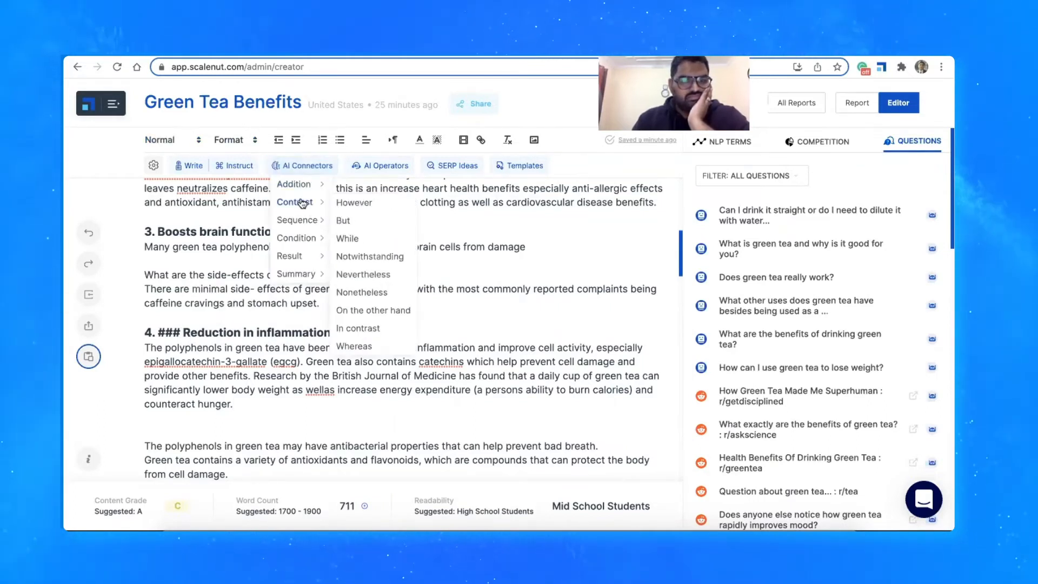
mouse_move(295, 186)
click(354, 238)
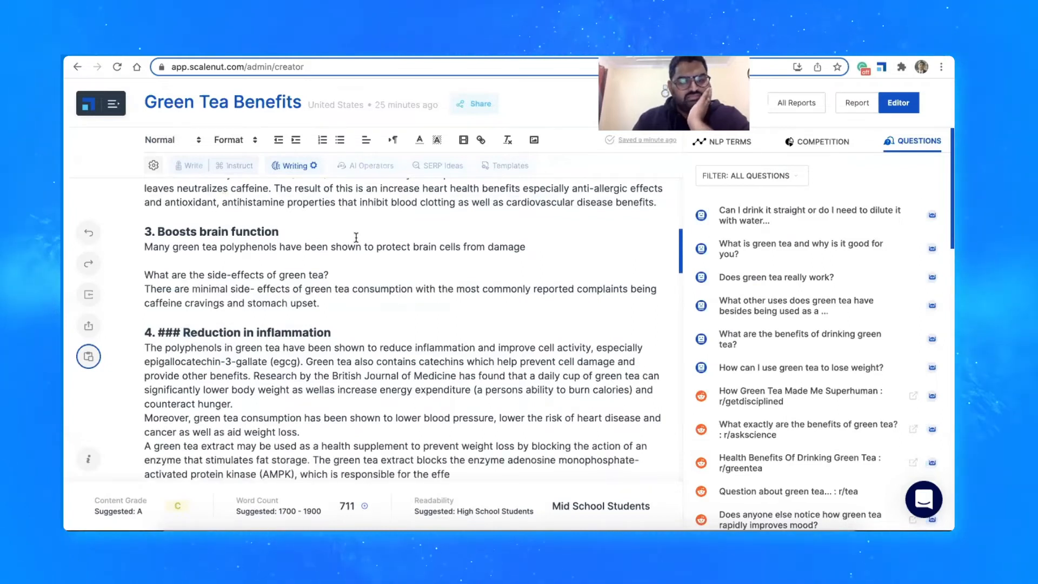
scroll(356, 238, down, 2)
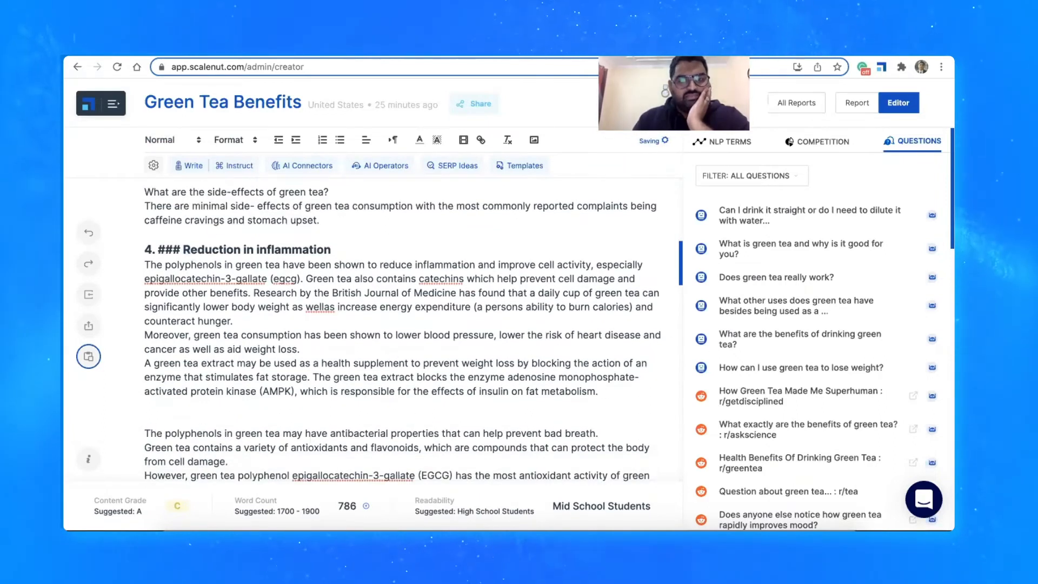
key(BackSpace)
key(BackSpace)
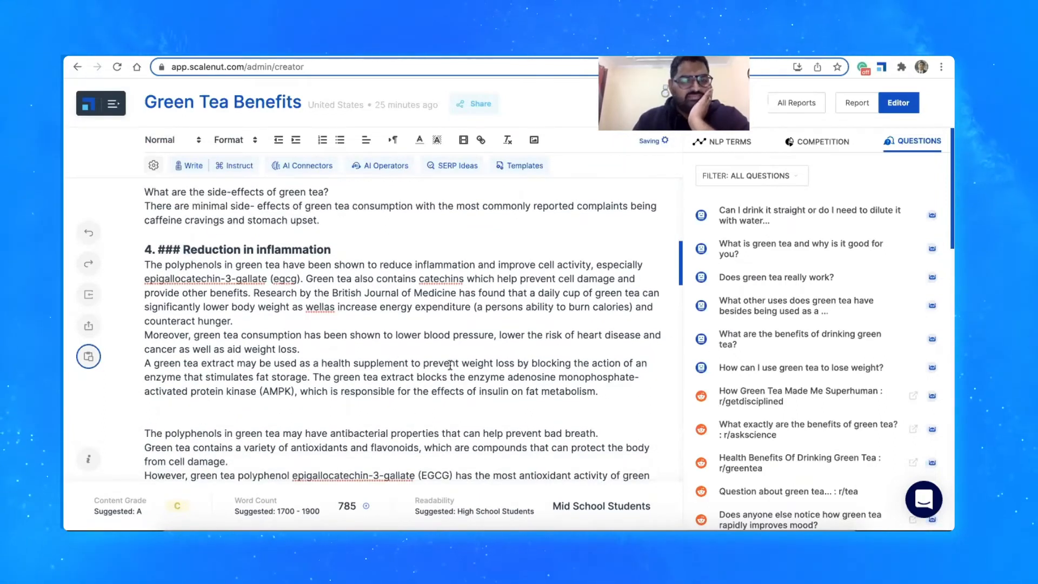
Read through the editor's Pro Tips, from Write with AI to Scalenut Blinder and How to Guides, and close them
click(88, 460)
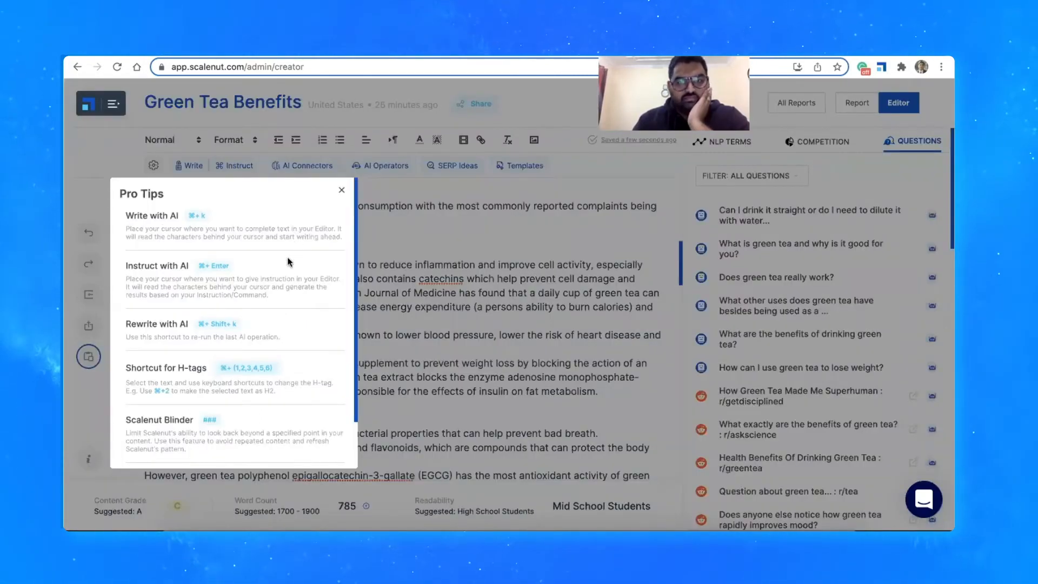
scroll(264, 315, down, 2)
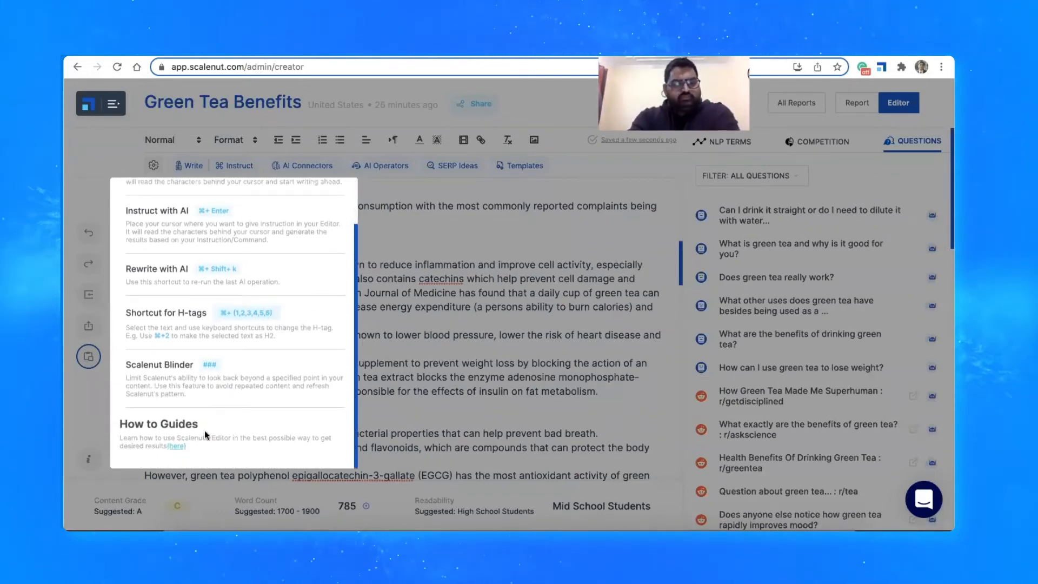
click(404, 402)
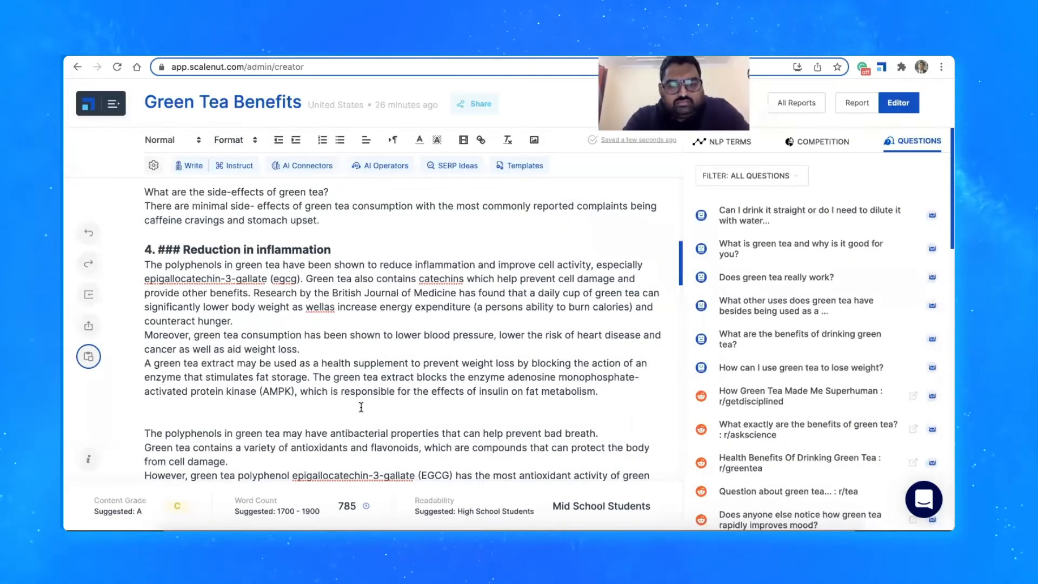